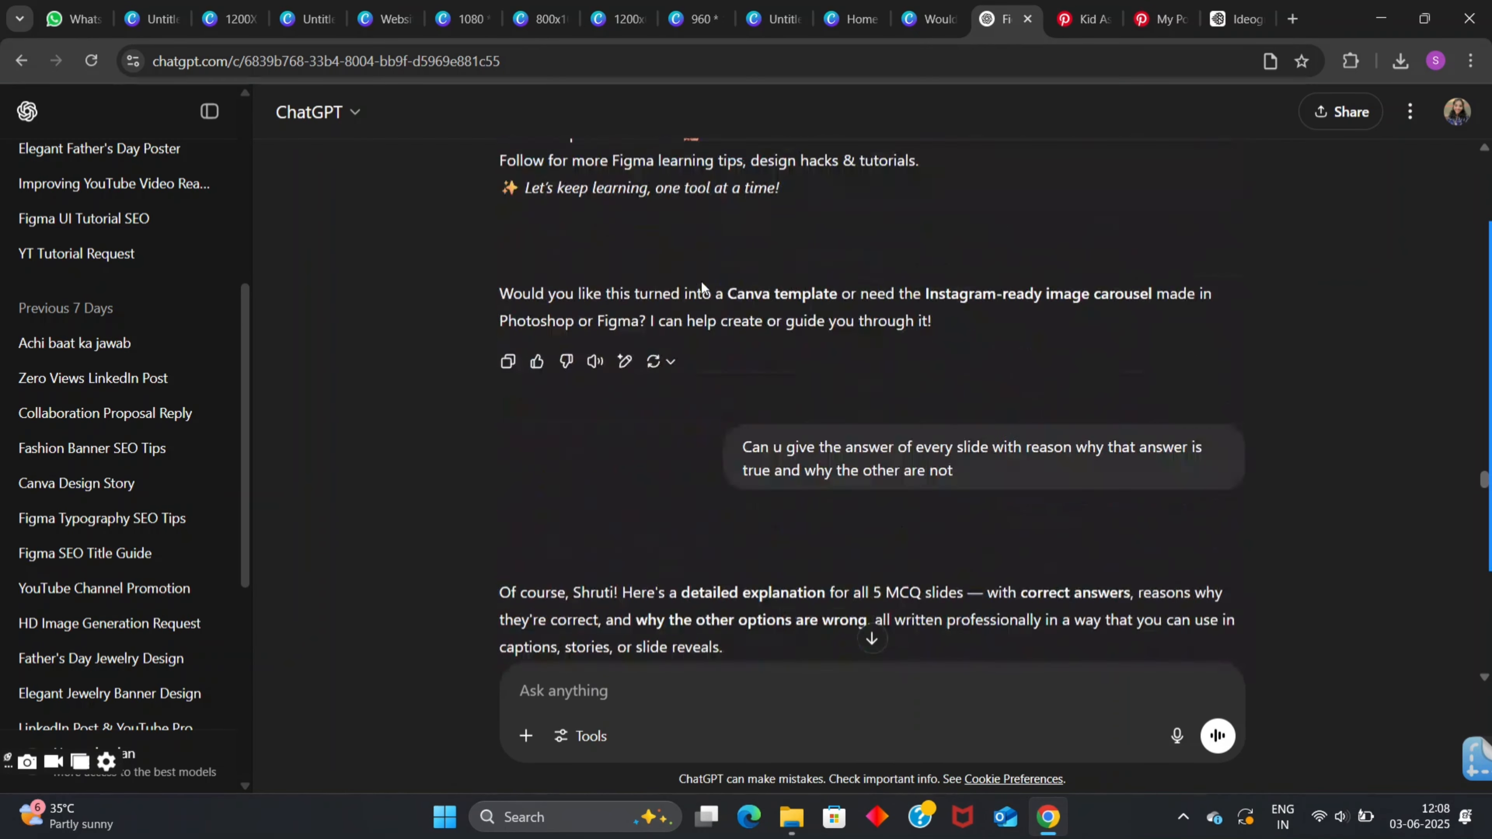
# Read through the slide texts of the Figma quiz carousel plan in the ChatGPT conversation.
pyautogui.scroll(20, 702, 288)
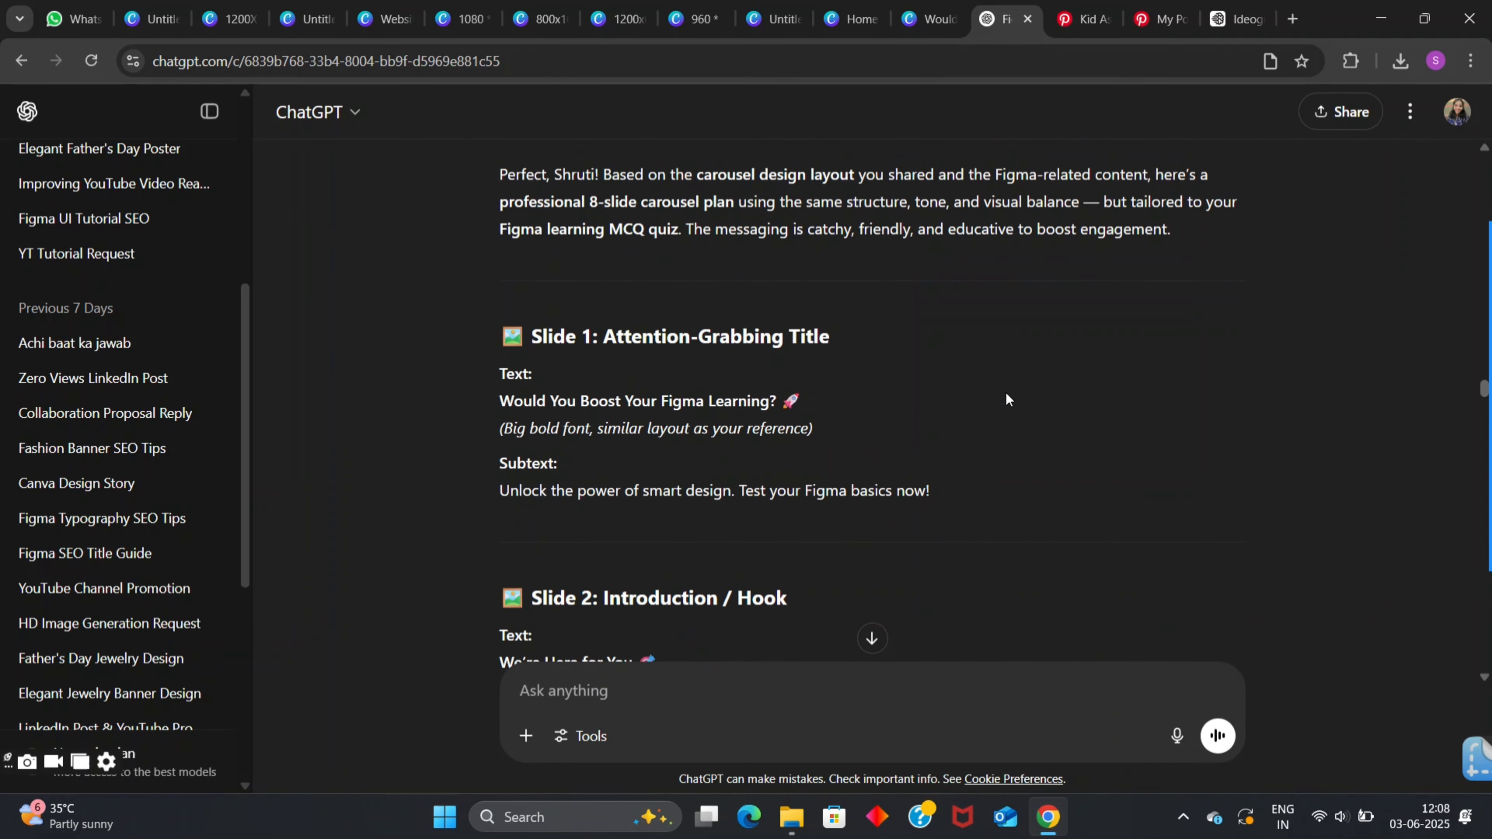
pyautogui.scroll(-3, 538, 302)
pyautogui.scroll(-15, 650, 474)
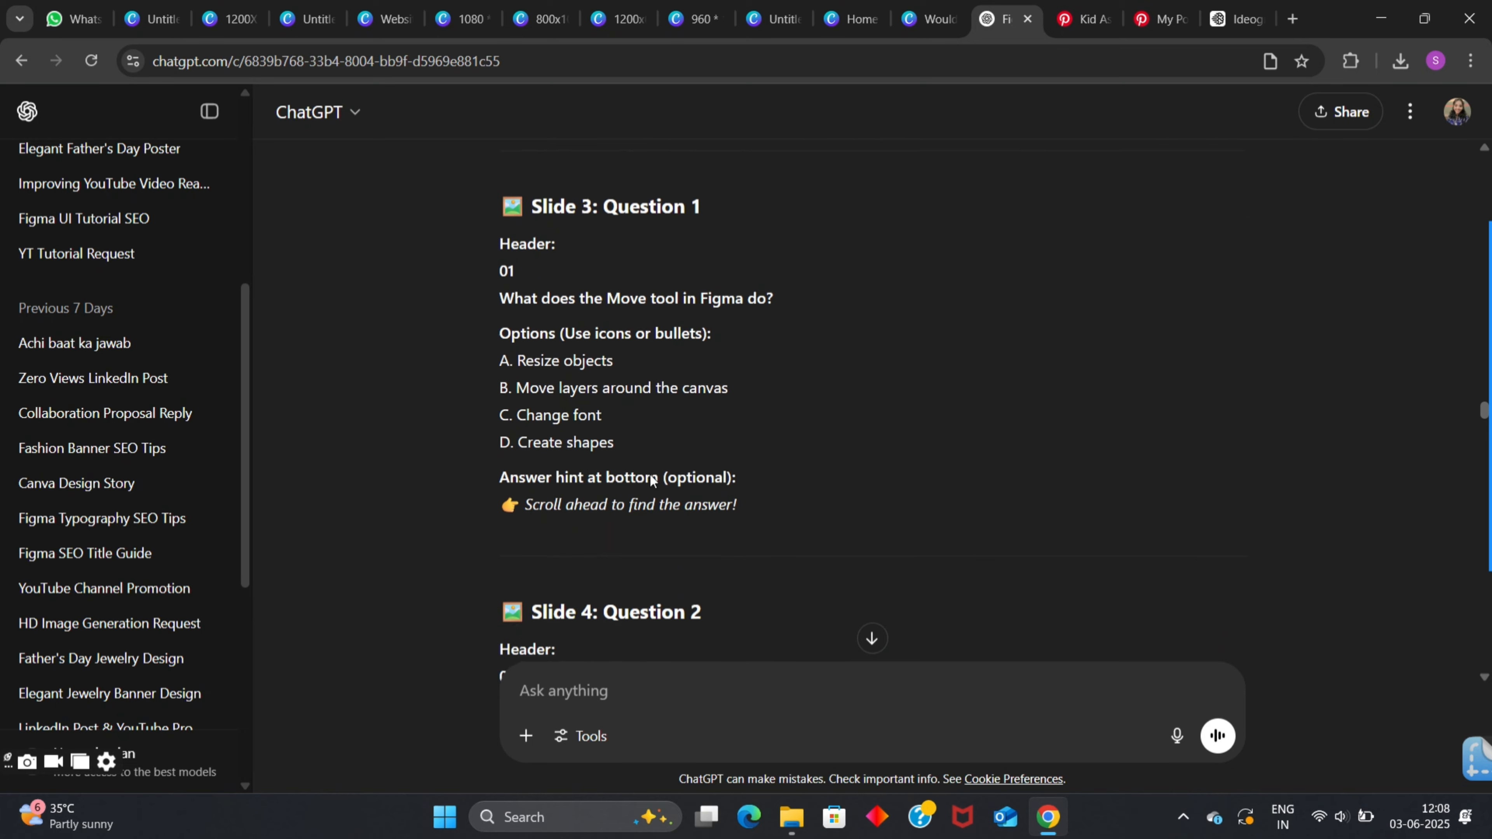
# Switch to the Canva design and add the subheading "SHR_Designer" below the title text on page 2.
pyautogui.hotkey('ctrl', 'shift', 'Tab')
pyautogui.scroll(-1, 1248, 381)
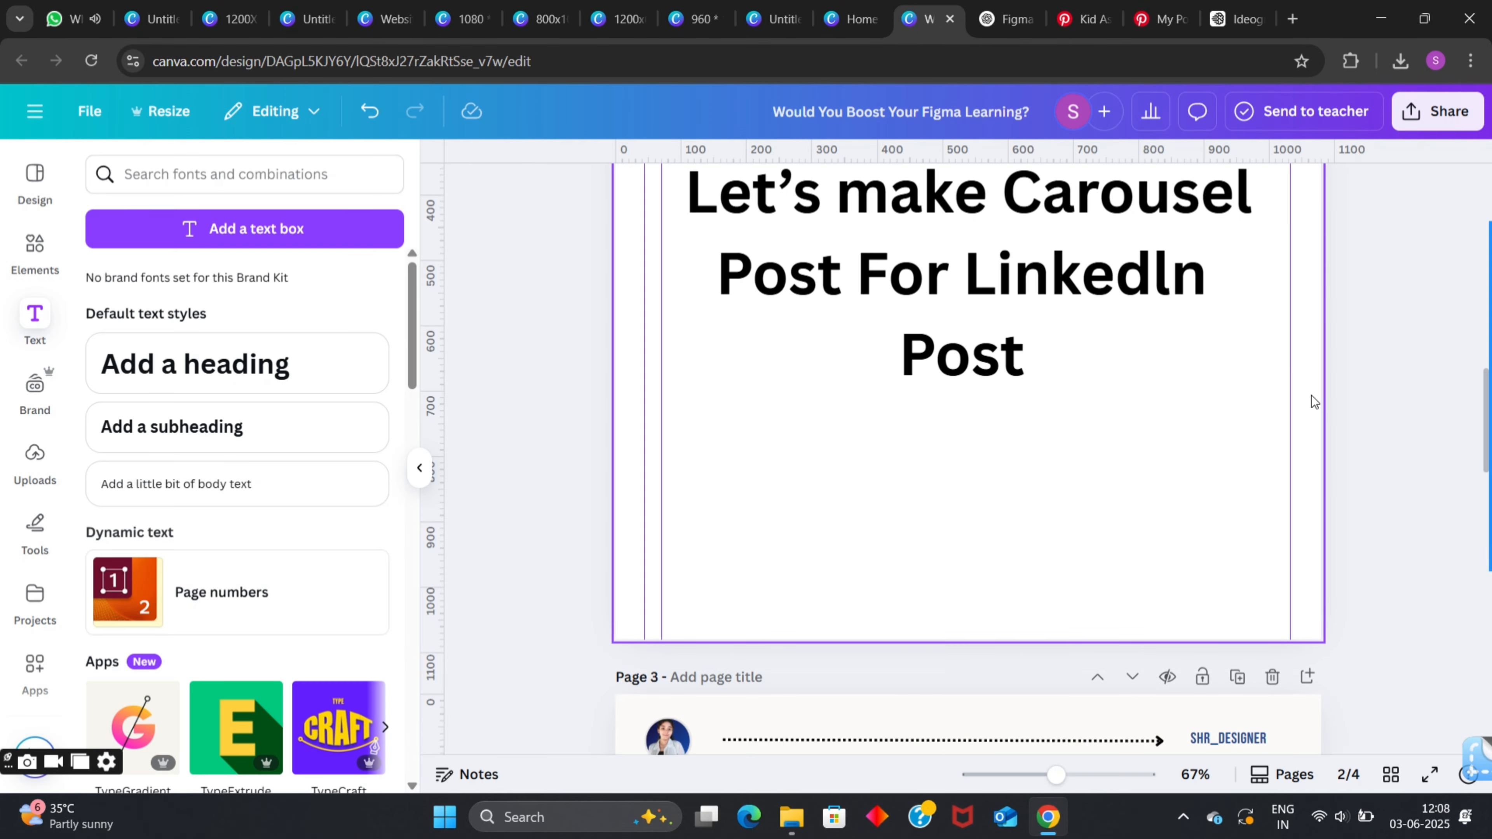
pyautogui.click(171, 427)
pyautogui.write('SHR_Designer')
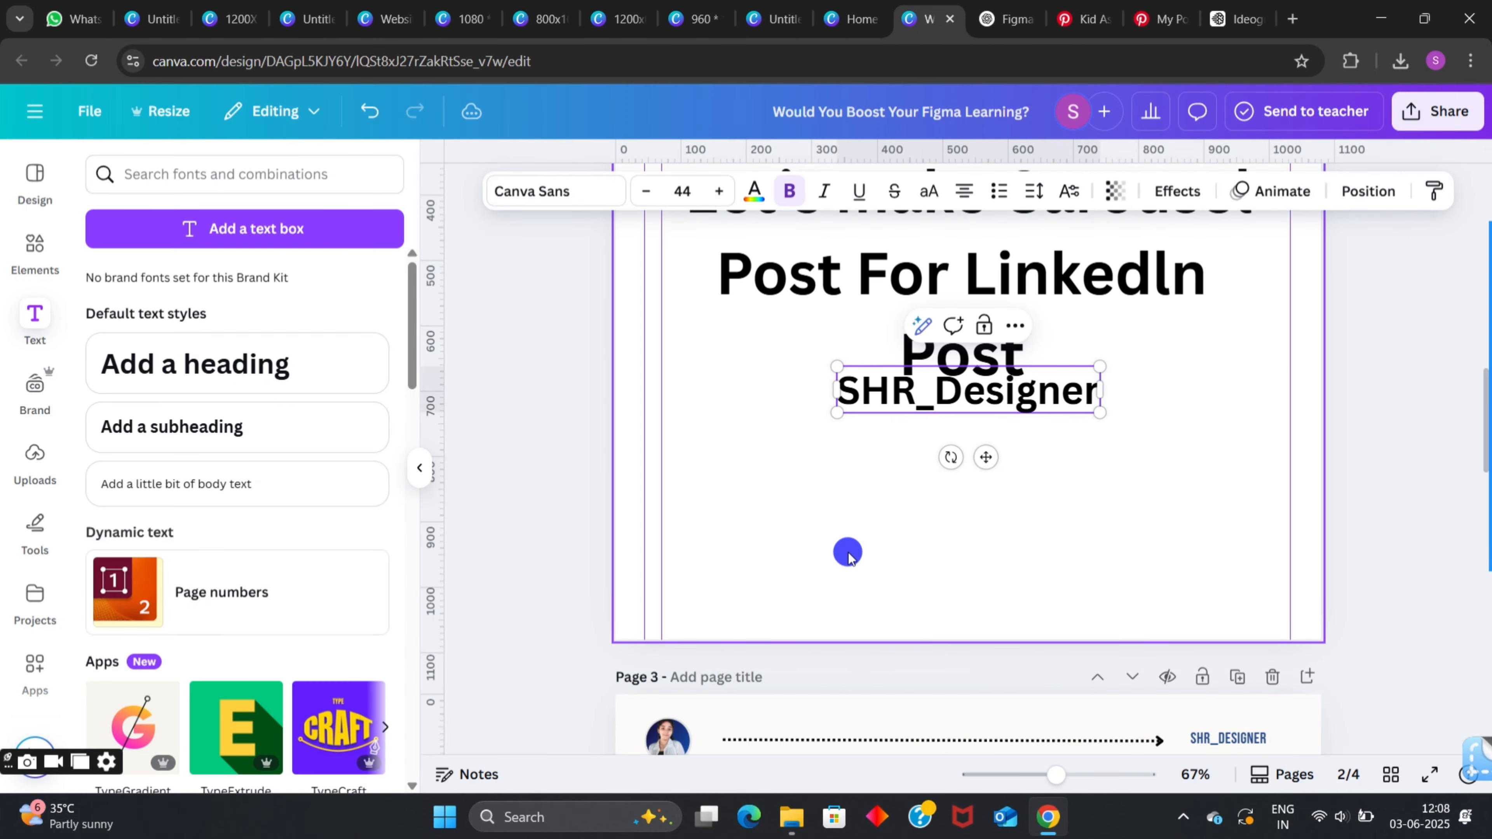
pyautogui.moveTo(949, 394); pyautogui.dragTo(949, 474)
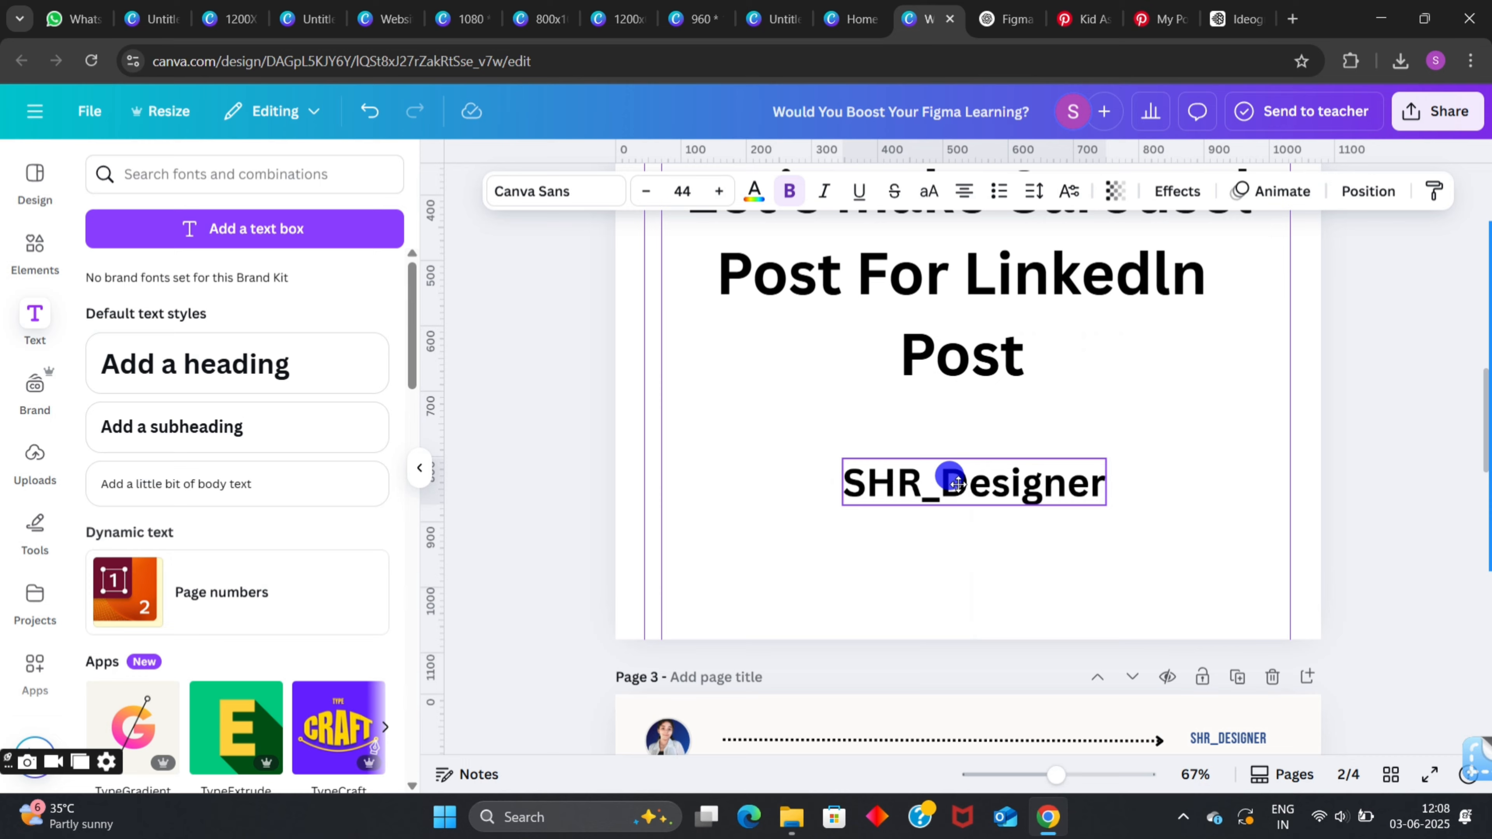
# Colour the "SHR_Designer" text on page 2 red.
pyautogui.click(754, 191)
pyautogui.click(315, 313)
pyautogui.click(264, 532)
pyautogui.click(1313, 410)
# Examine the individual elements of the page 3 cover slide and their layer order.
pyautogui.scroll(-10, 1359, 449)
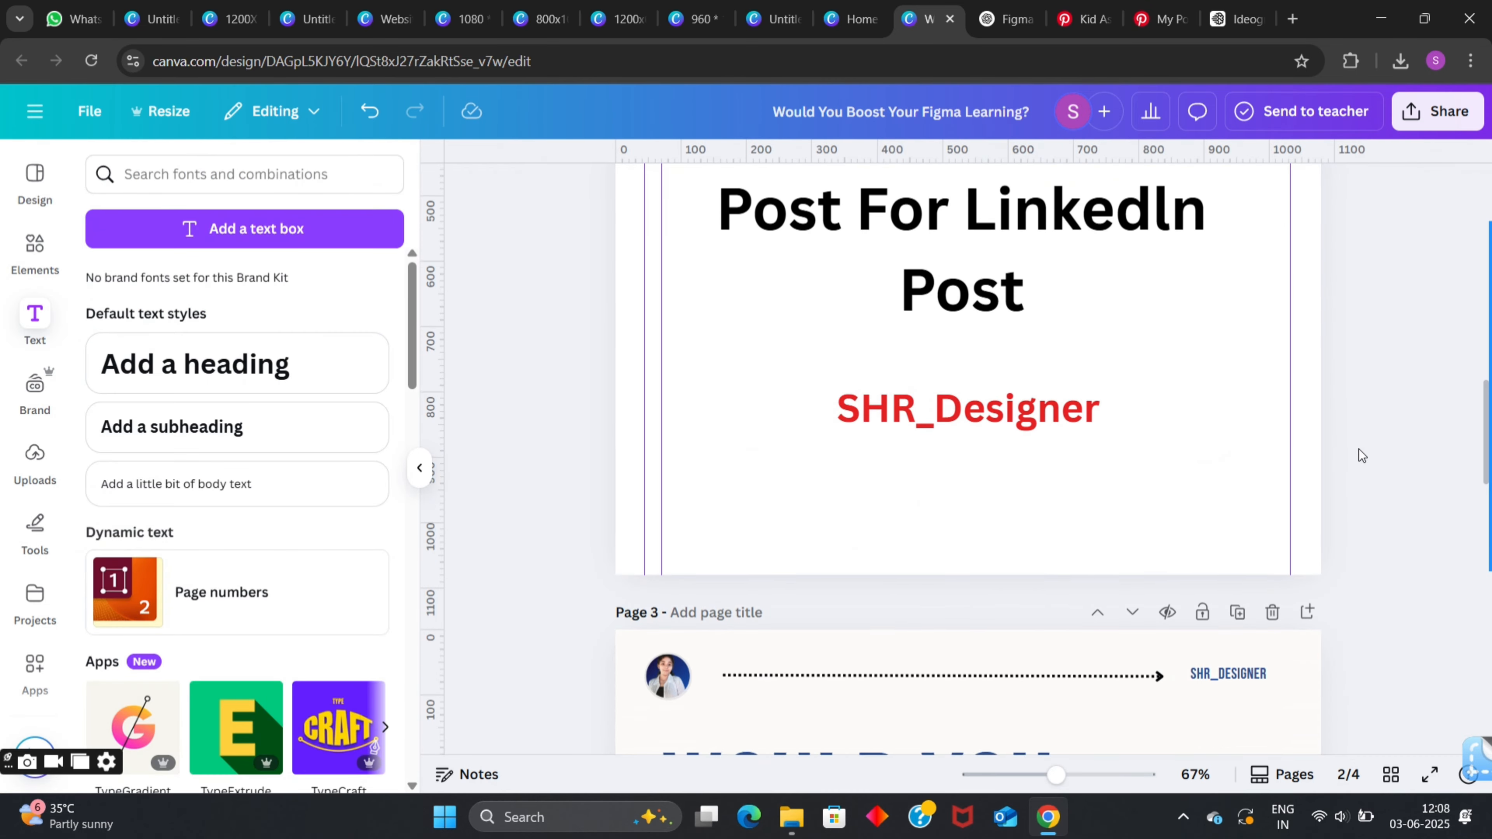
pyautogui.scroll(3, 1359, 449)
pyautogui.click(683, 279)
pyautogui.click(582, 329)
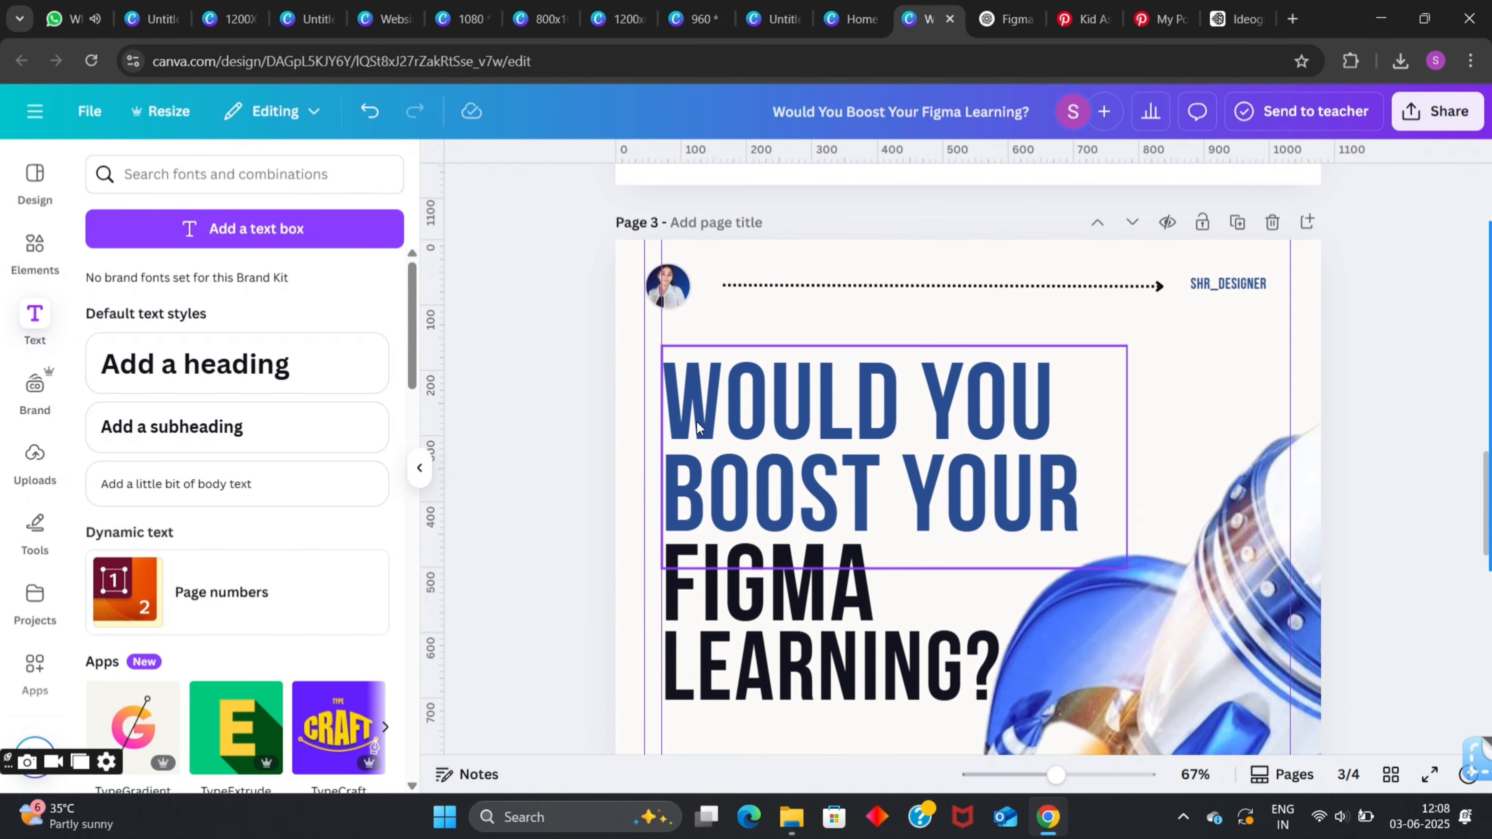
pyautogui.scroll(-4, 656, 407)
pyautogui.scroll(-2, 657, 406)
pyautogui.click(1320, 195)
pyautogui.click(1315, 192)
pyautogui.scroll(-2, 249, 436)
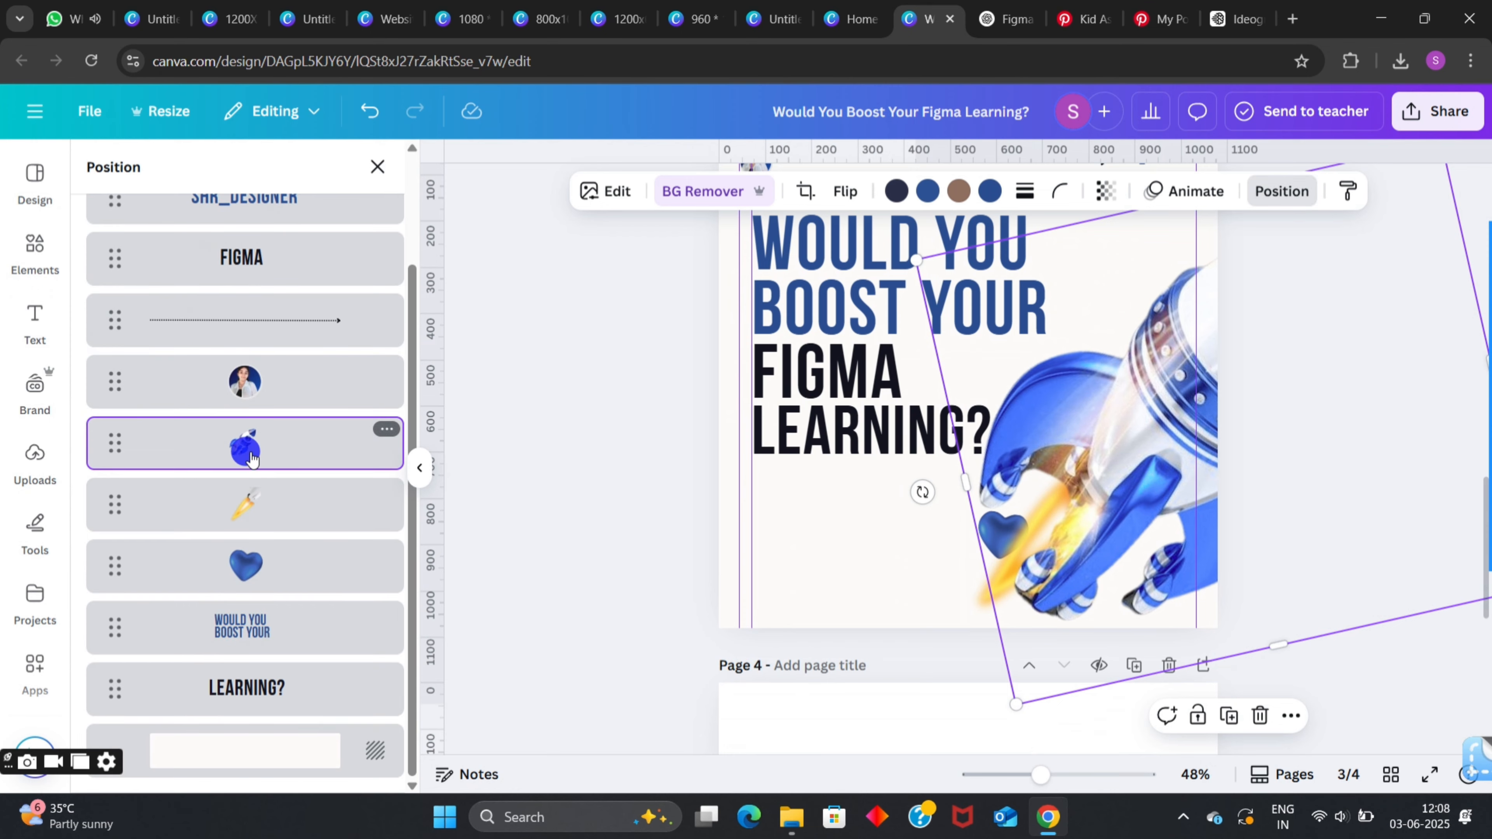
pyautogui.scroll(2, 250, 437)
pyautogui.click(597, 452)
pyautogui.scroll(1, 598, 452)
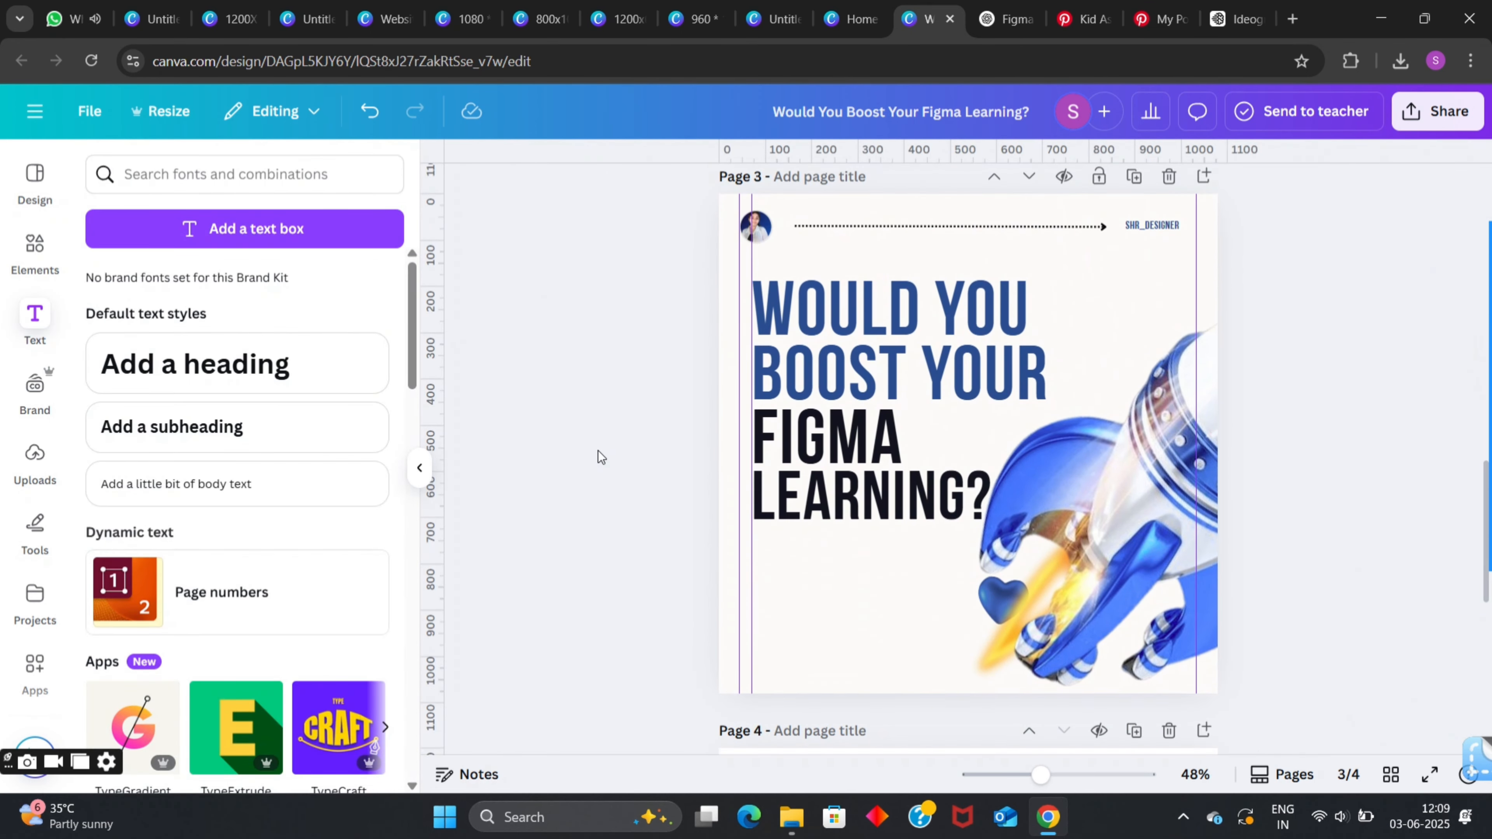
pyautogui.scroll(-1, 598, 450)
# Search the element graphics for "dot" and add the rectangular dot grid to page 3.
pyautogui.click(35, 252)
pyautogui.click(103, 170)
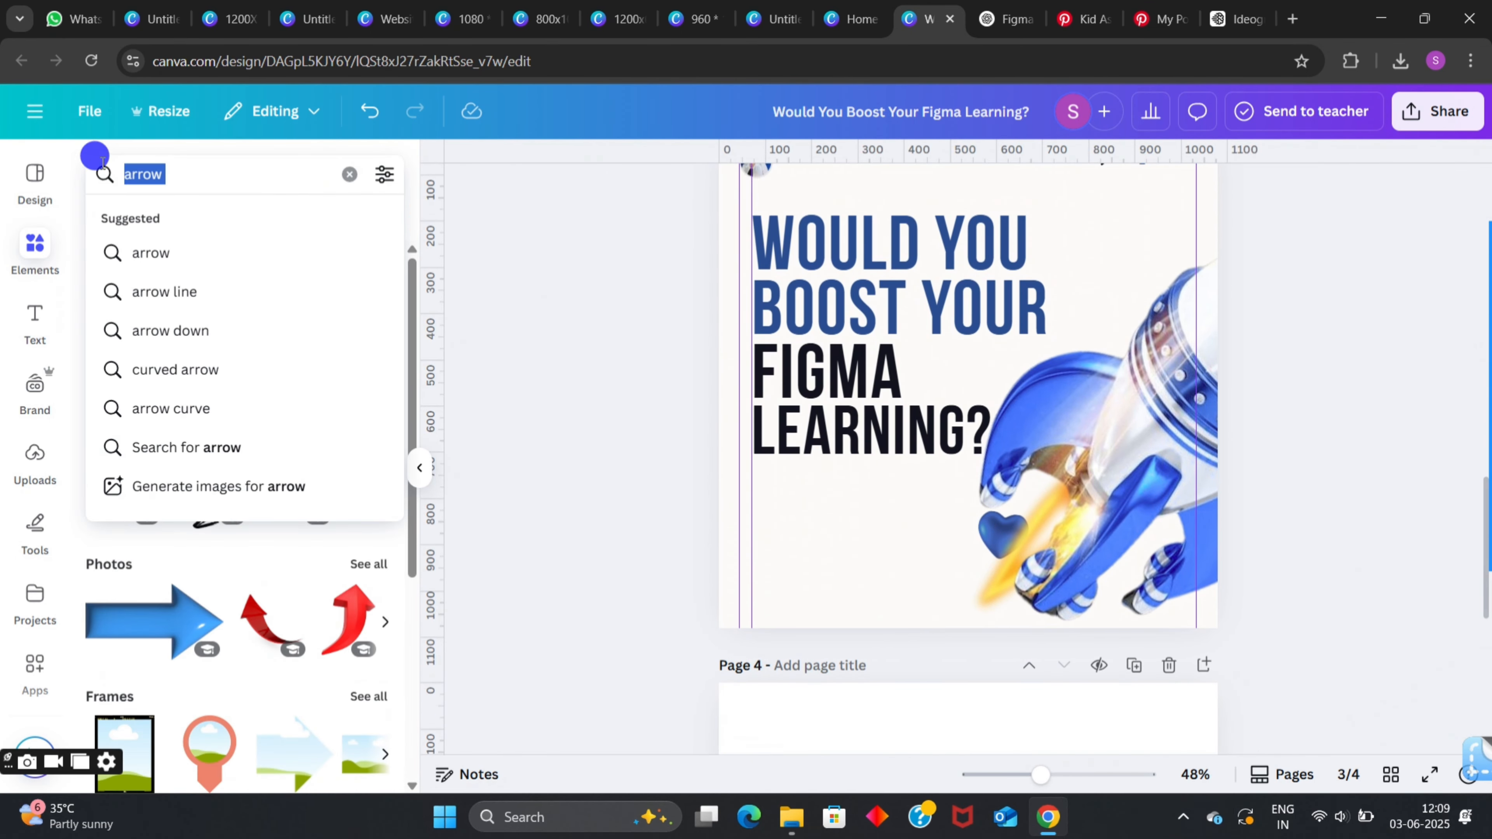
pyautogui.write('dot')
pyautogui.press('Return')
pyautogui.click(156, 220)
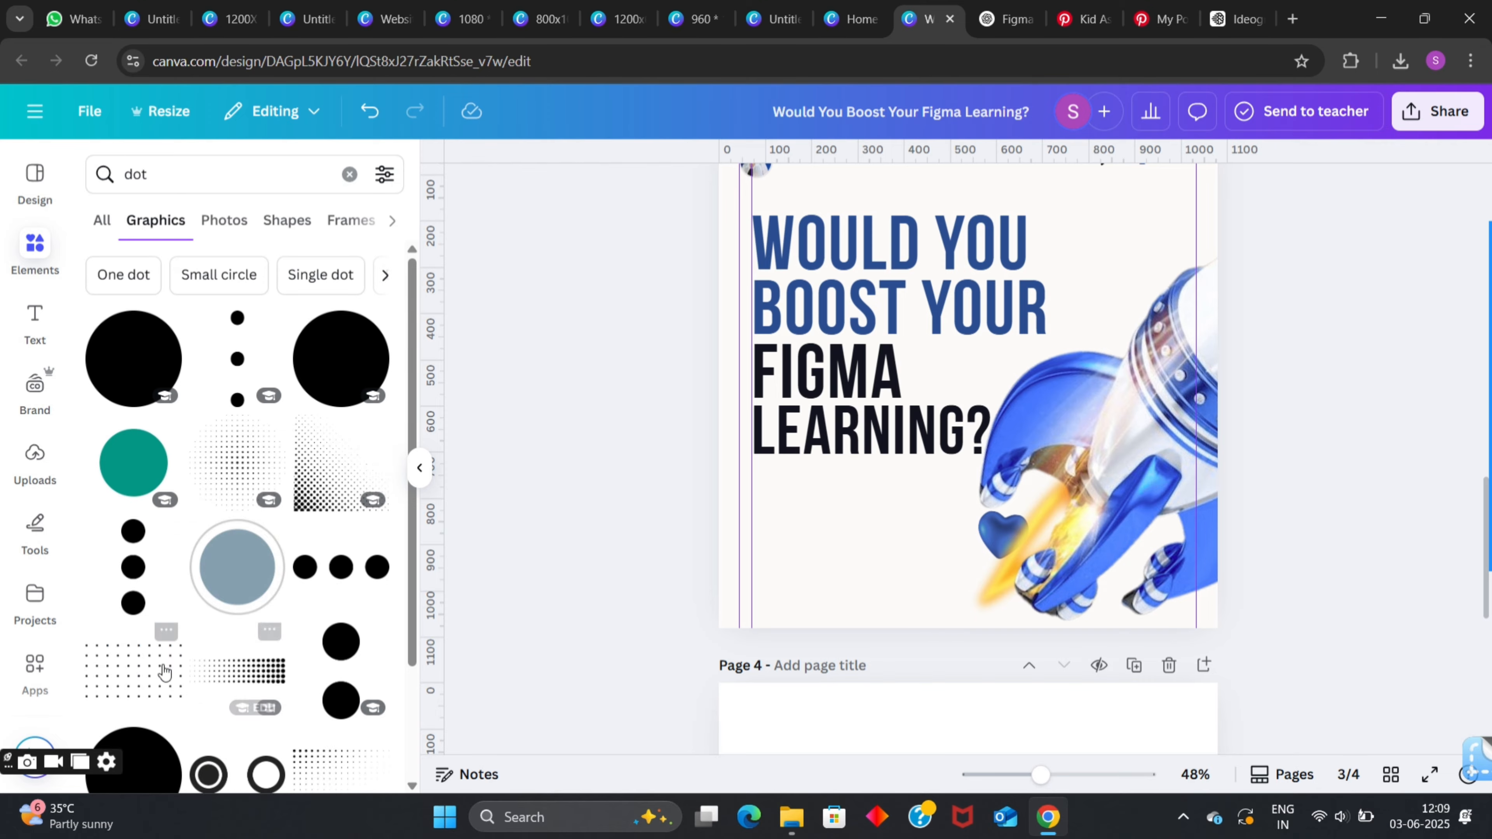
pyautogui.click(135, 670)
# Shrink the dot grid, place it in page 3's lower-left corner and recolour it dark blue.
pyautogui.moveTo(1067, 324); pyautogui.dragTo(917, 407)
pyautogui.moveTo(912, 476); pyautogui.dragTo(795, 658)
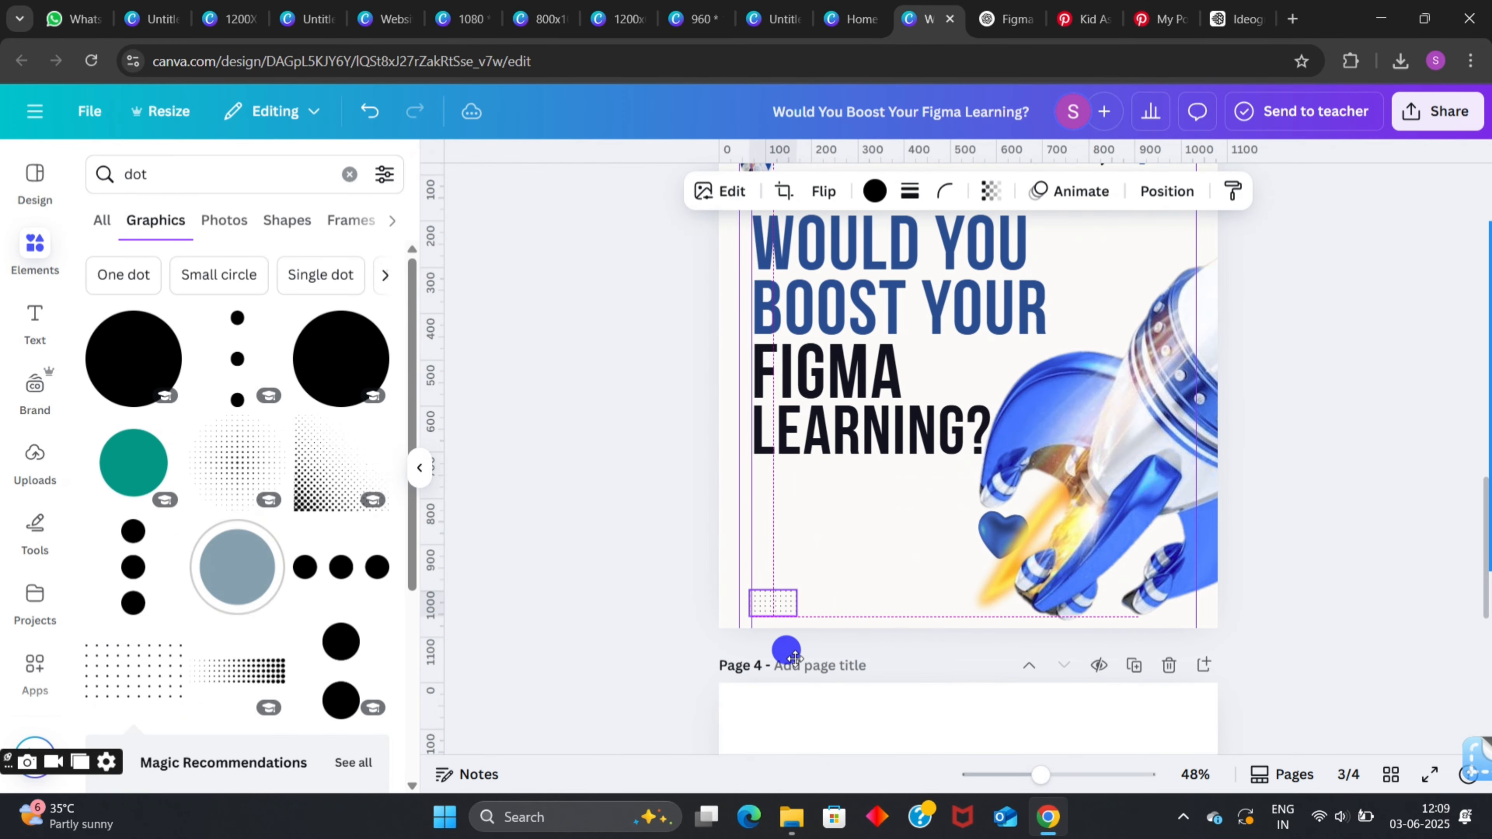
pyautogui.click(867, 195)
pyautogui.click(317, 316)
pyautogui.click(679, 611)
# Check the dot grid, header line and handle text on page 3 up close.
pyautogui.scroll(5, 678, 611)
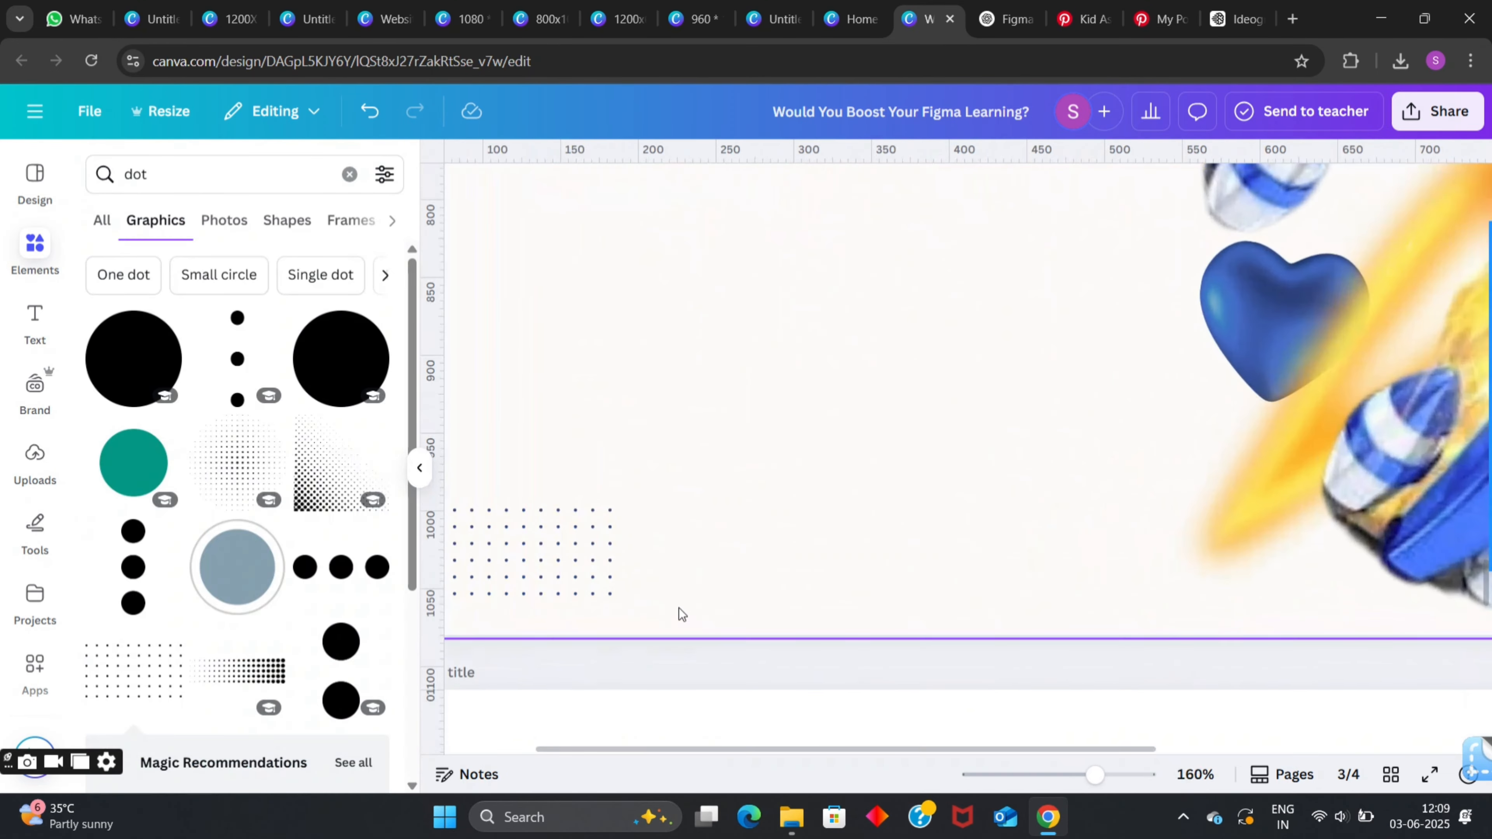
pyautogui.scroll(-5, 790, 581)
pyautogui.scroll(2, 790, 579)
pyautogui.scroll(5, 1173, 303)
pyautogui.click(1315, 291)
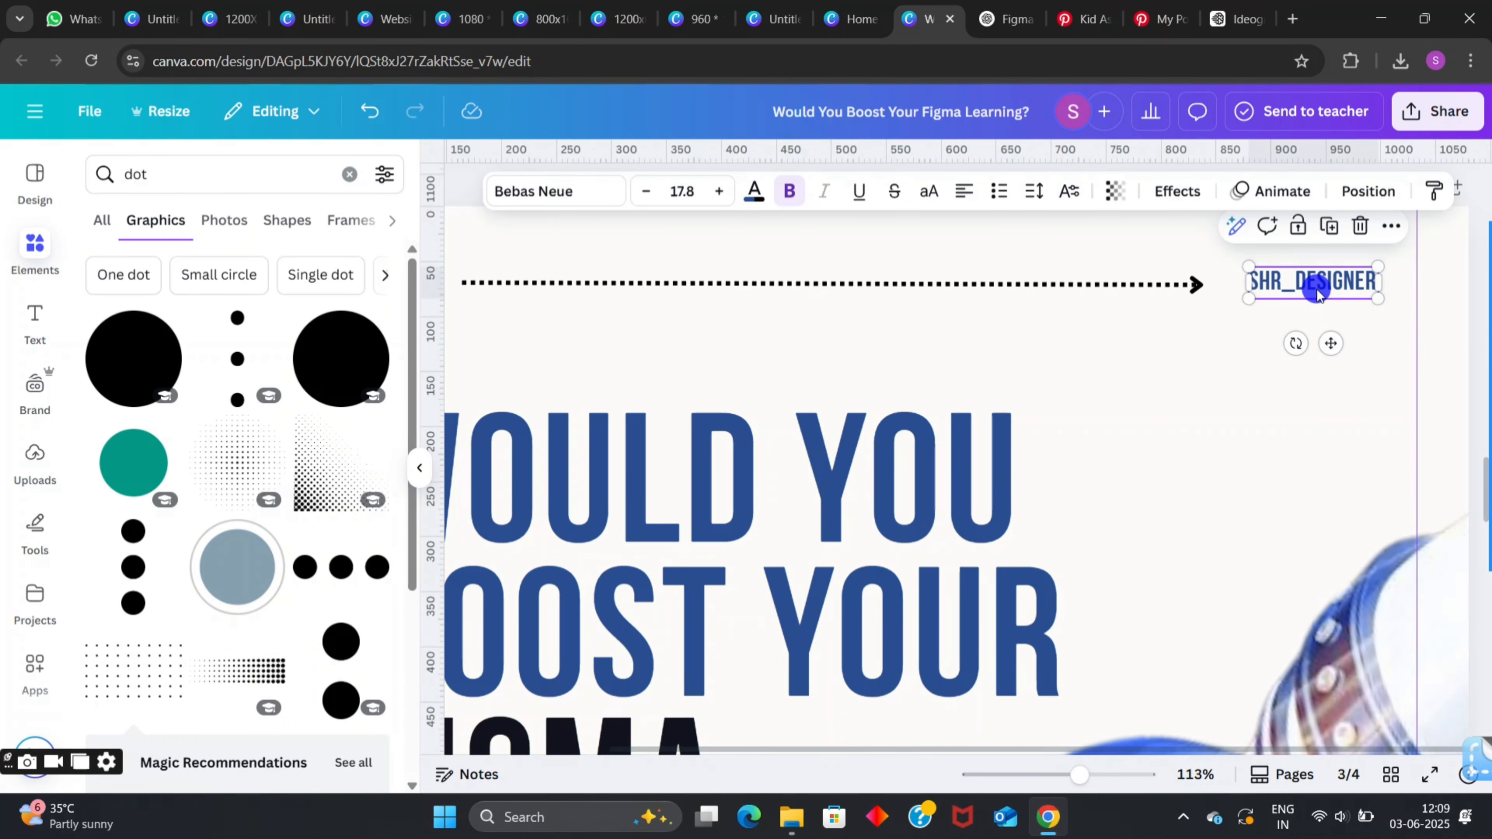
pyautogui.scroll(-4, 766, 473)
pyautogui.click(553, 474)
pyautogui.scroll(-3, 562, 463)
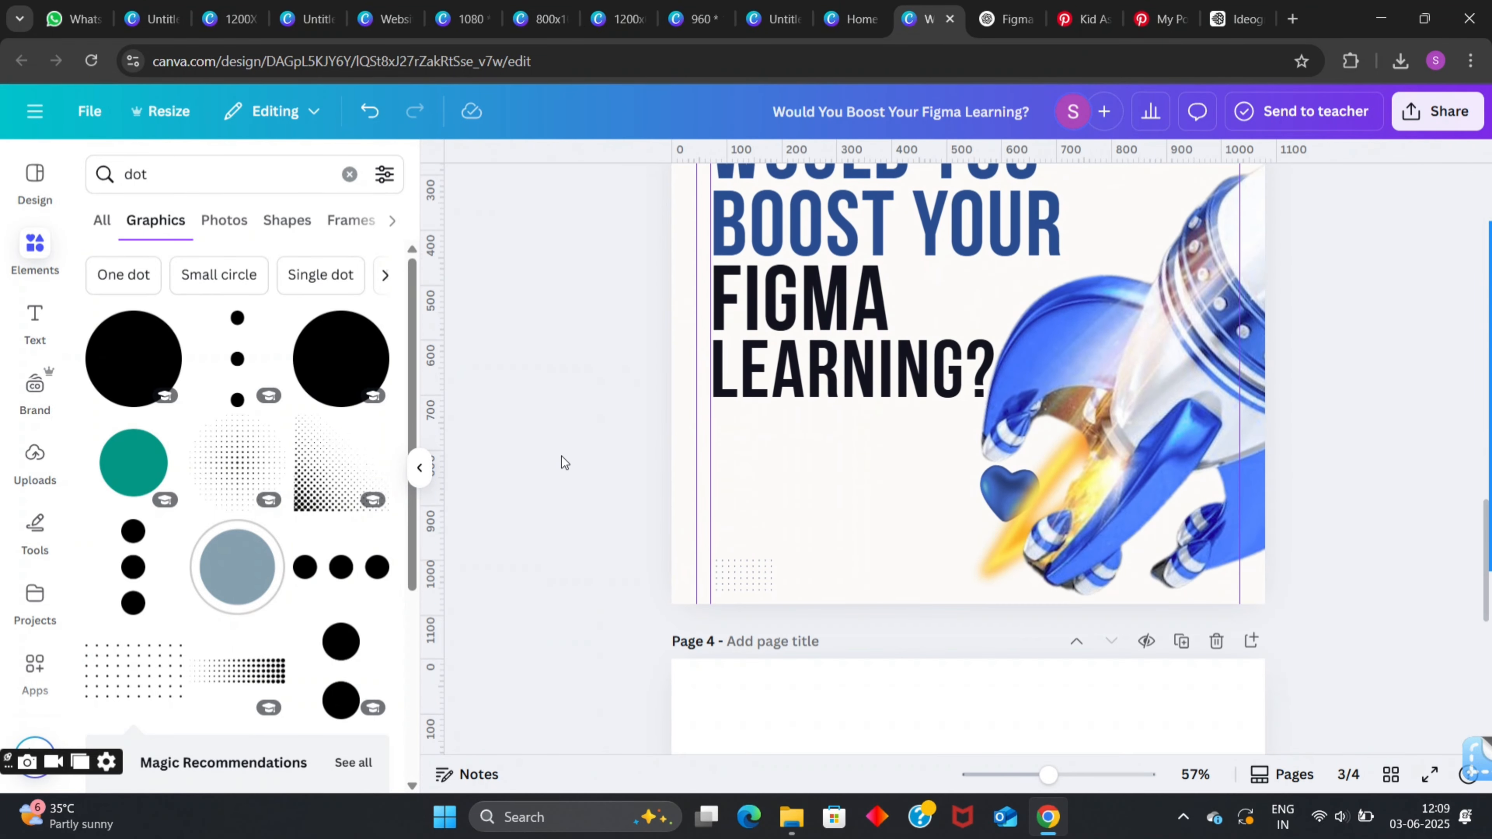
pyautogui.scroll(2, 719, 460)
# On a duplicate of page 3, crop away the rocket's left part and delete the flame and heart.
pyautogui.click(1181, 192)
pyautogui.scroll(-5, 1196, 458)
pyautogui.click(1193, 494)
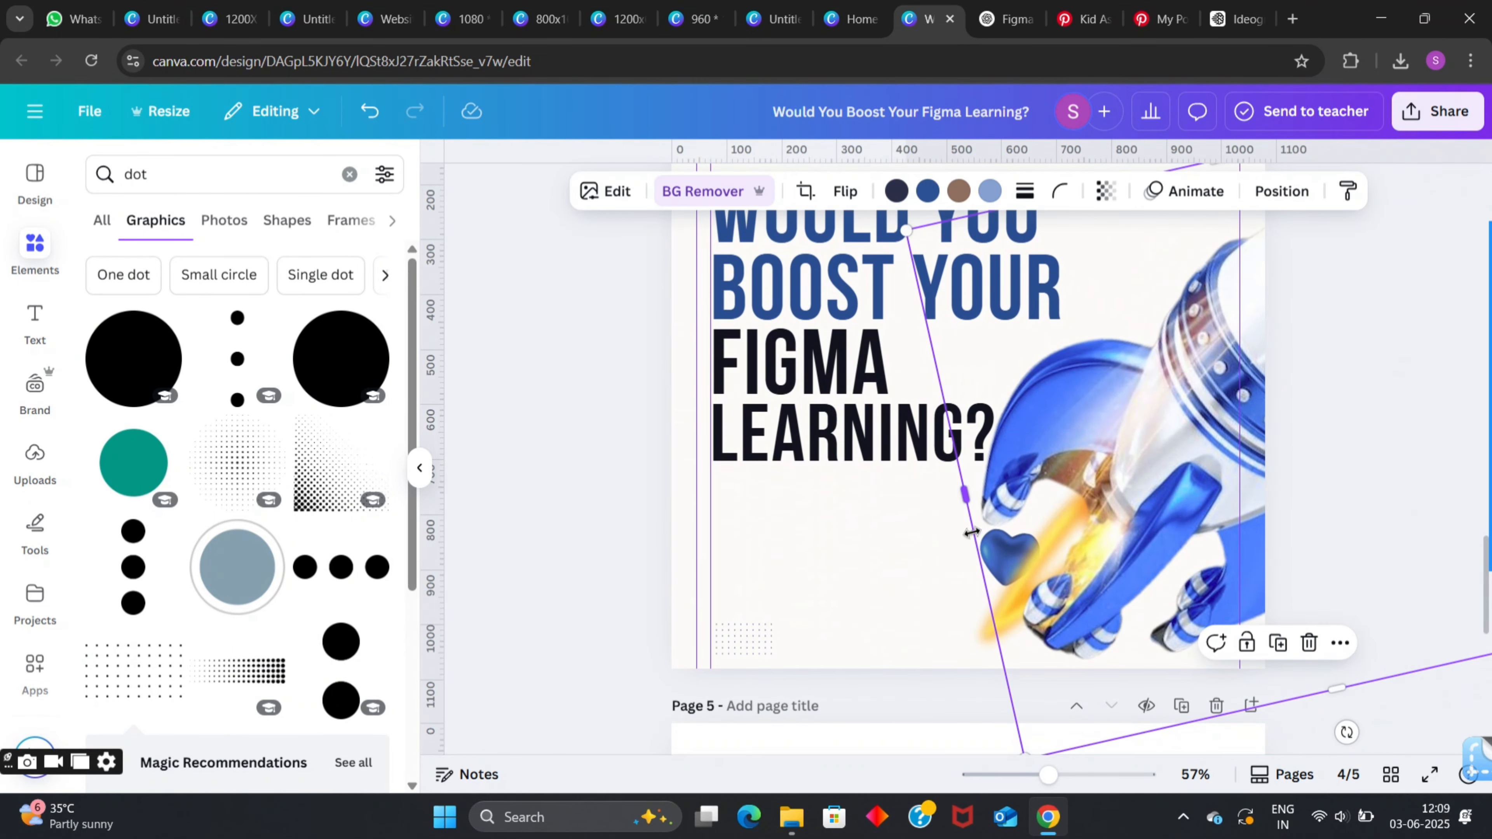
pyautogui.moveTo(971, 523); pyautogui.dragTo(1210, 450)
pyautogui.moveTo(1032, 590); pyautogui.dragTo(1141, 517)
pyautogui.press('Delete')
pyautogui.click(1238, 470)
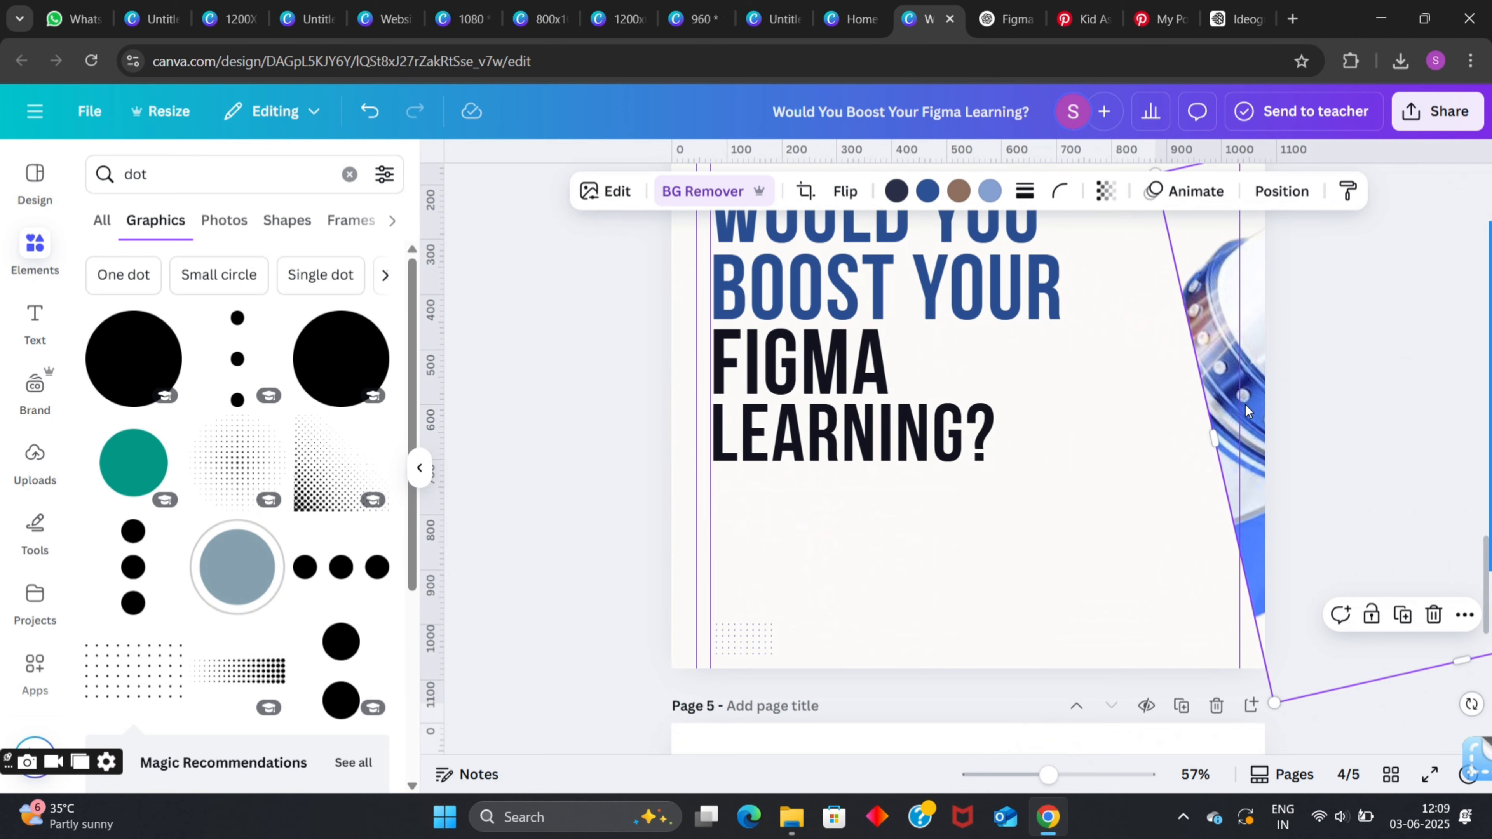
# Add a square shape to page 4 and stretch it into a tall rectangle over the rocket at the right edge.
pyautogui.hscroll(2, 1238, 459)
pyautogui.scroll(1, 1239, 458)
pyautogui.click(129, 174)
pyautogui.click(173, 251)
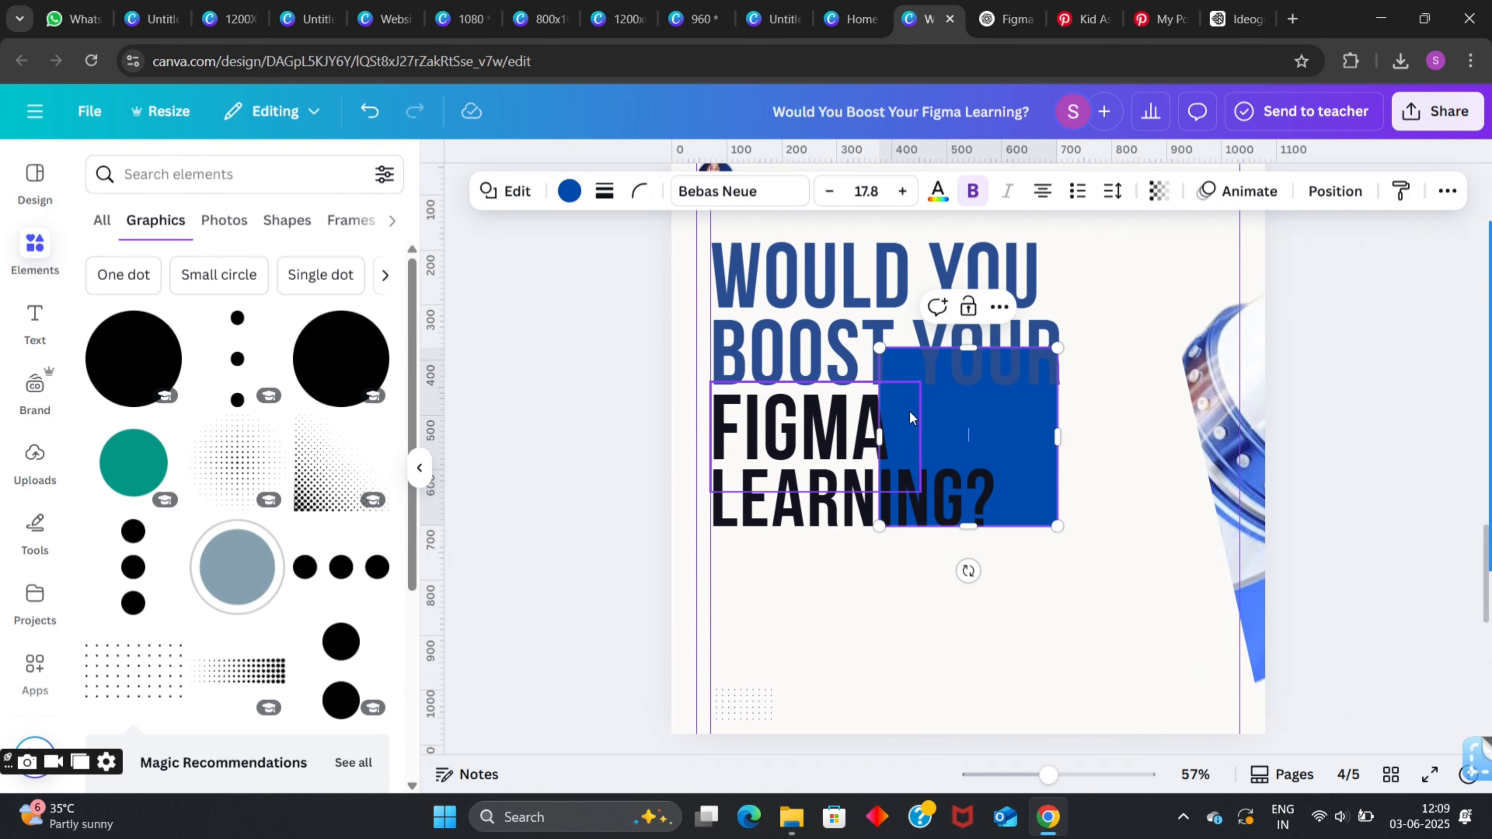
pyautogui.moveTo(979, 420); pyautogui.dragTo(1184, 367)
pyautogui.moveTo(1173, 465); pyautogui.dragTo(1148, 696)
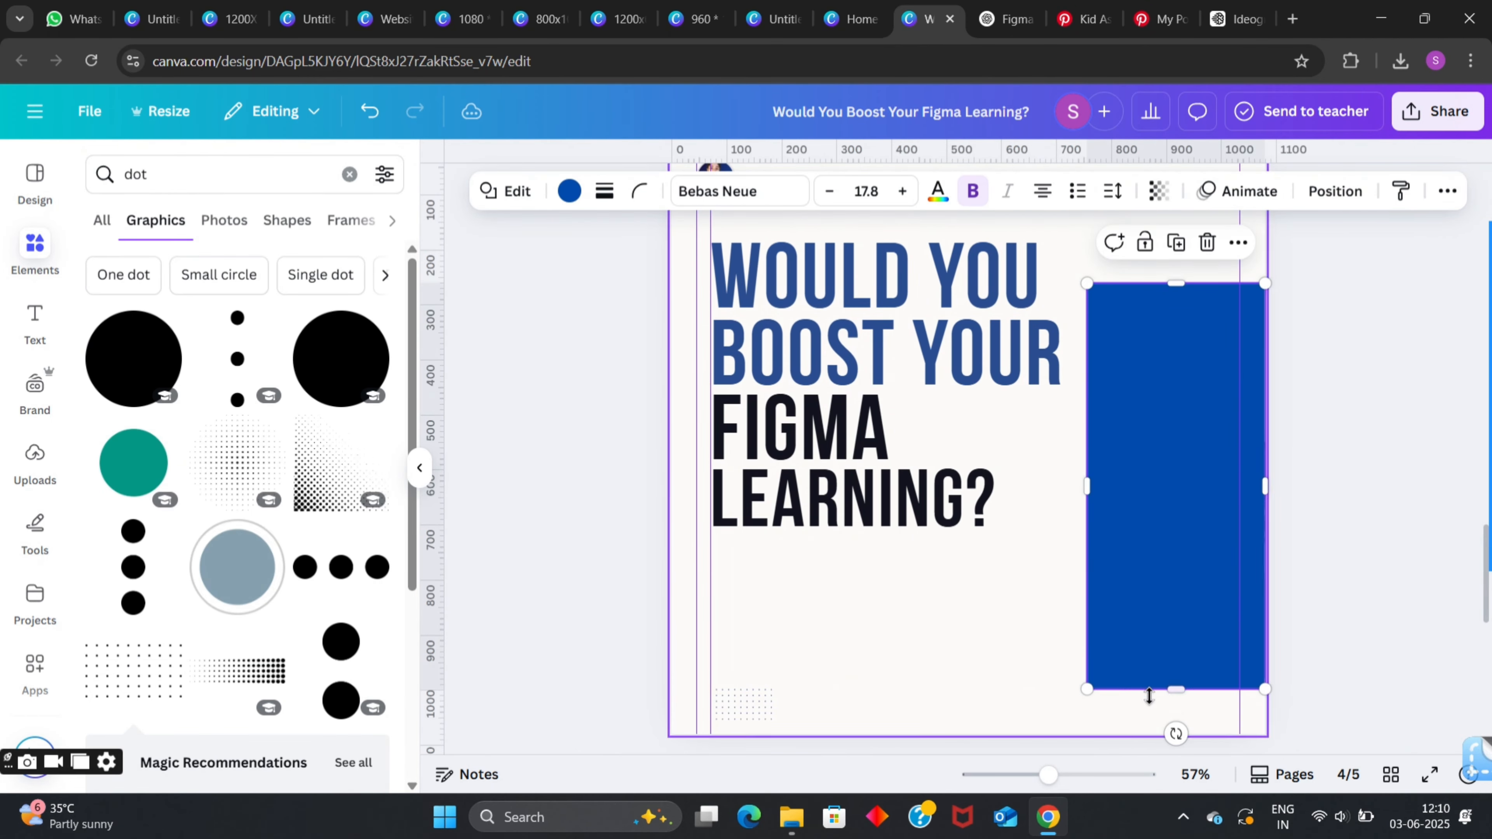
# Make the rectangle white and group it with the rocket image.
pyautogui.click(572, 196)
pyautogui.click(263, 366)
pyautogui.moveTo(1365, 474); pyautogui.dragTo(1128, 581)
pyautogui.hotkey('ctrl', 'g')
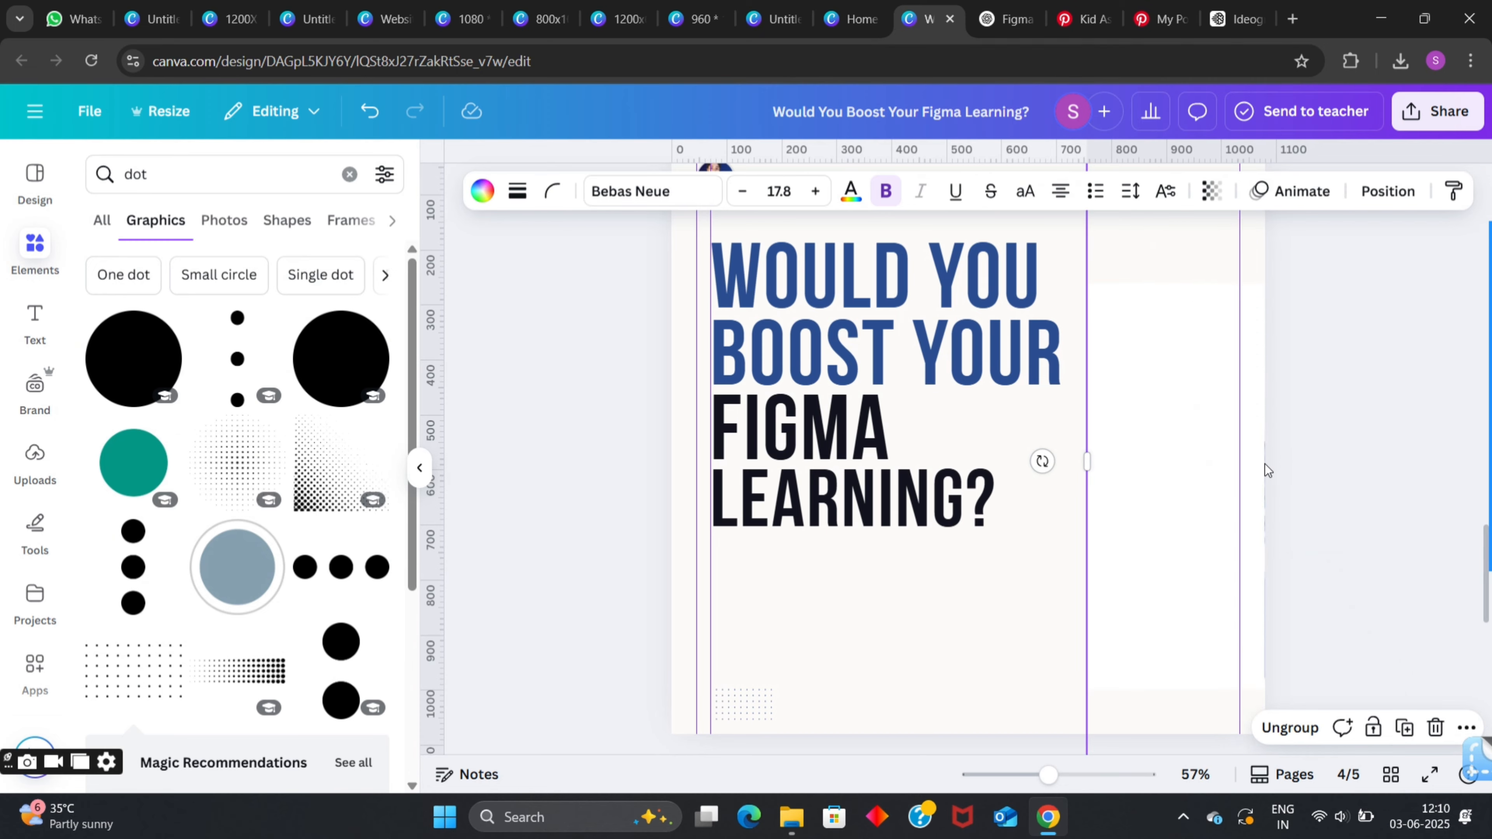
# Move the grouped rocket across page 4 so that it extends in from the left edge.
pyautogui.scroll(-3, 1264, 465)
pyautogui.moveTo(1152, 443); pyautogui.dragTo(704, 481)
pyautogui.scroll(4, 705, 482)
pyautogui.scroll(-1, 705, 483)
pyautogui.scroll(1, 706, 483)
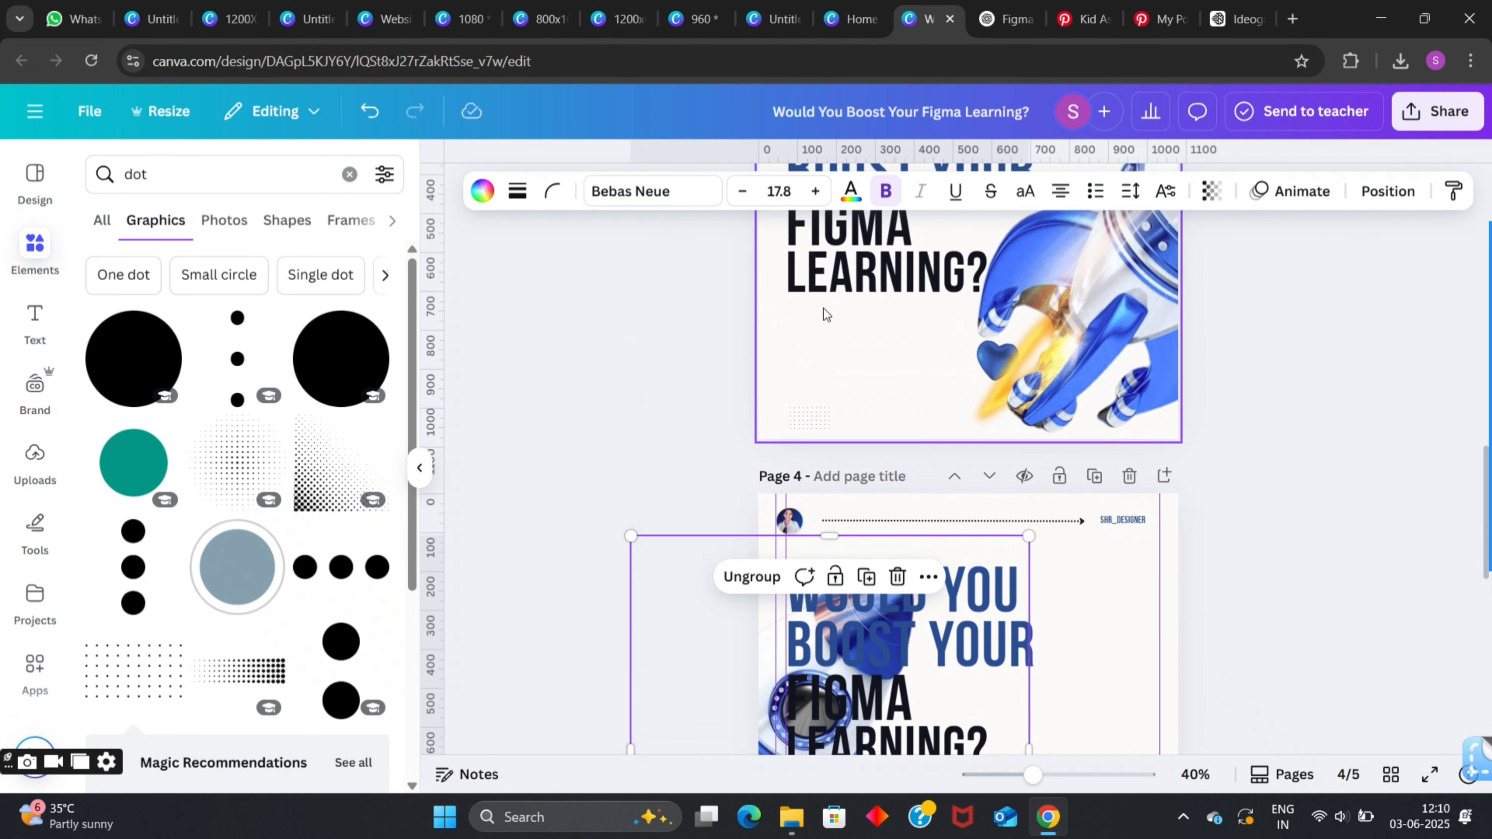
pyautogui.scroll(-2, 854, 405)
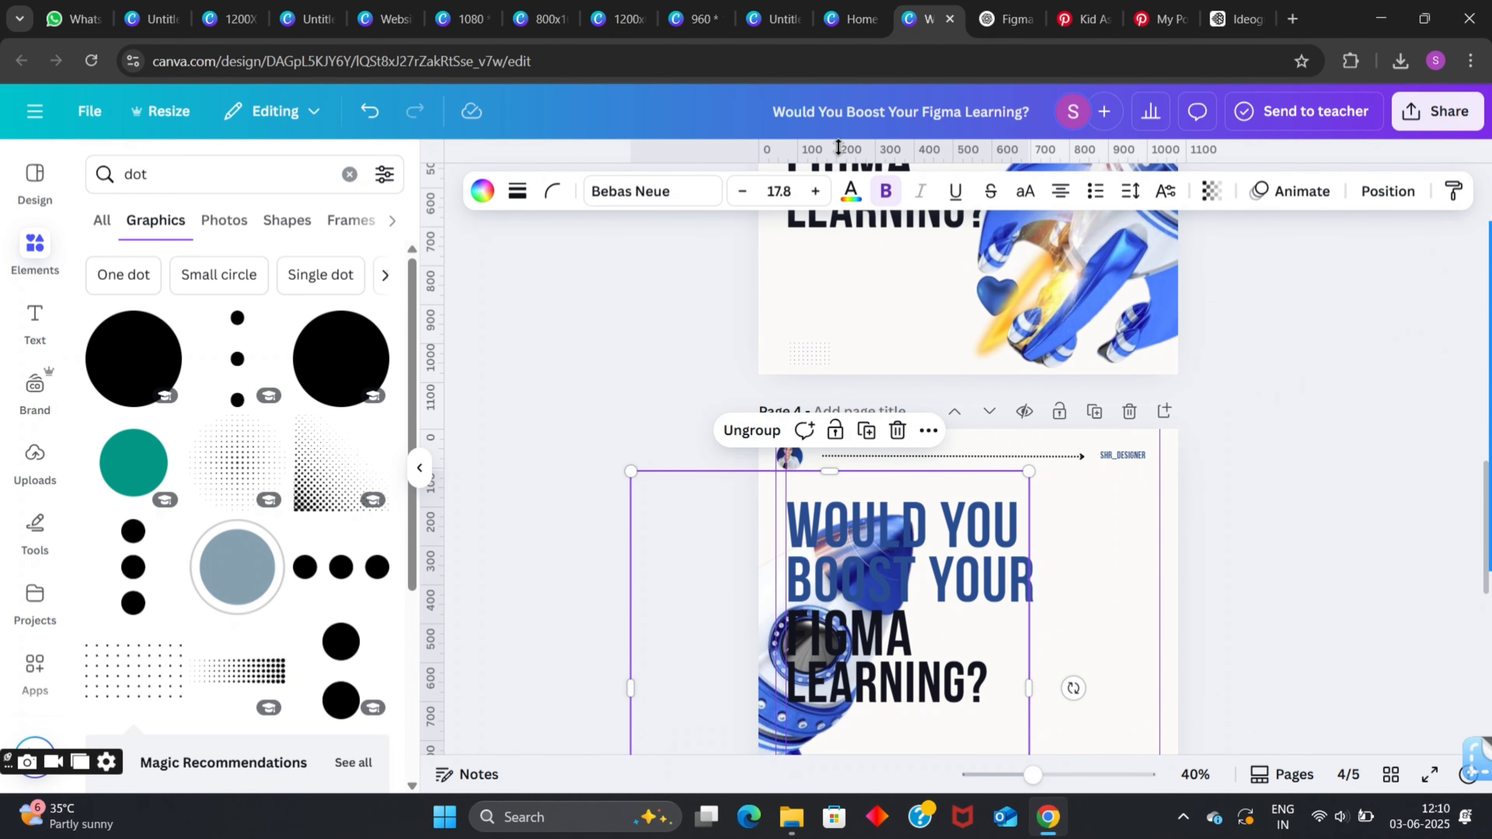
# Place horizontal guides on page 3 at about 984 and about 279 to mark the rocket's extent at the right edge.
pyautogui.click(825, 333)
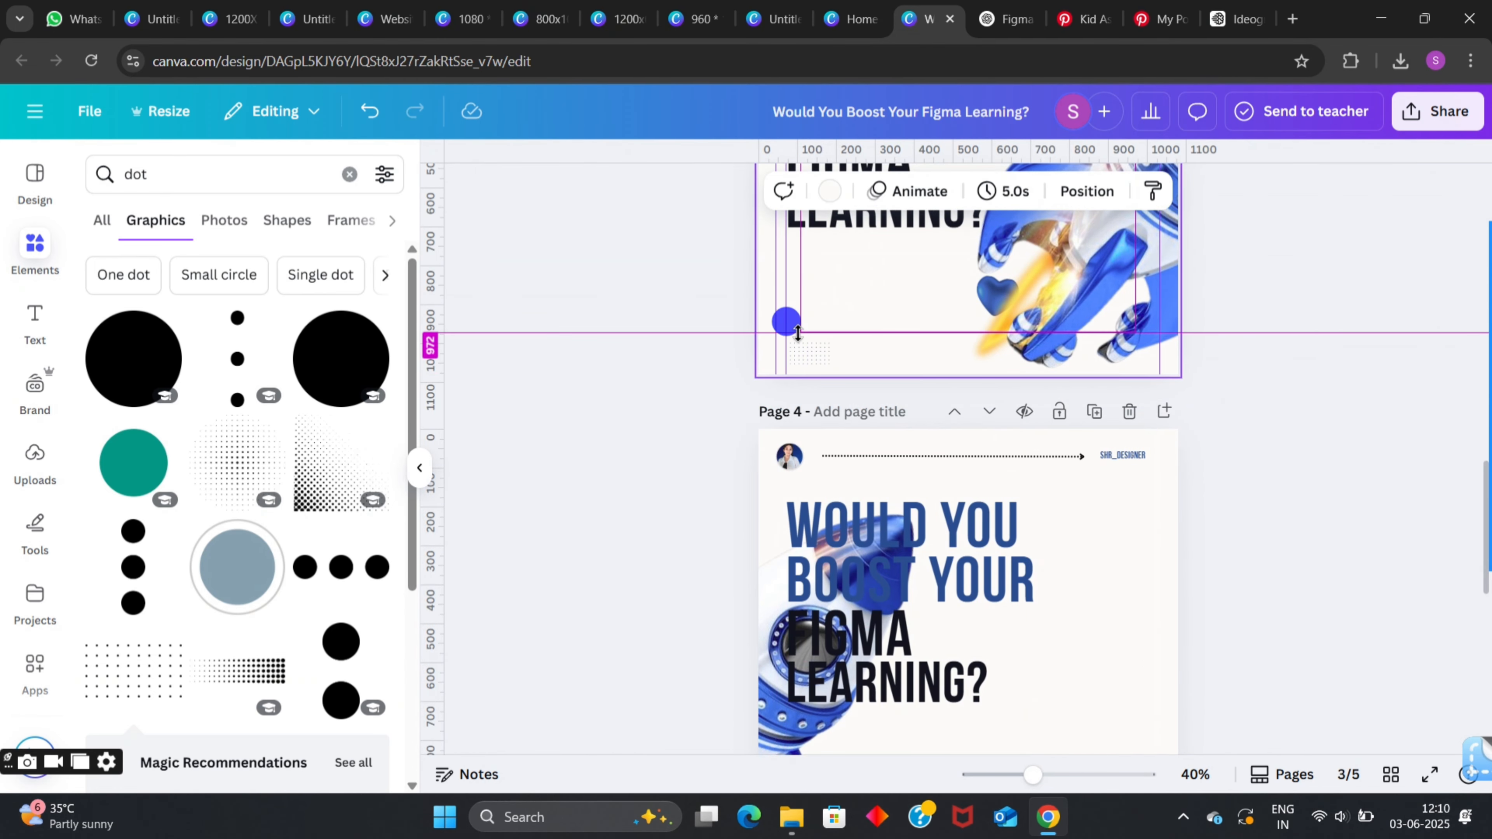
pyautogui.keyDown('ctrl'); pyautogui.scroll(5, 967, 341); pyautogui.keyUp('ctrl')
pyautogui.moveTo(1378, 382); pyautogui.dragTo(1381, 378)
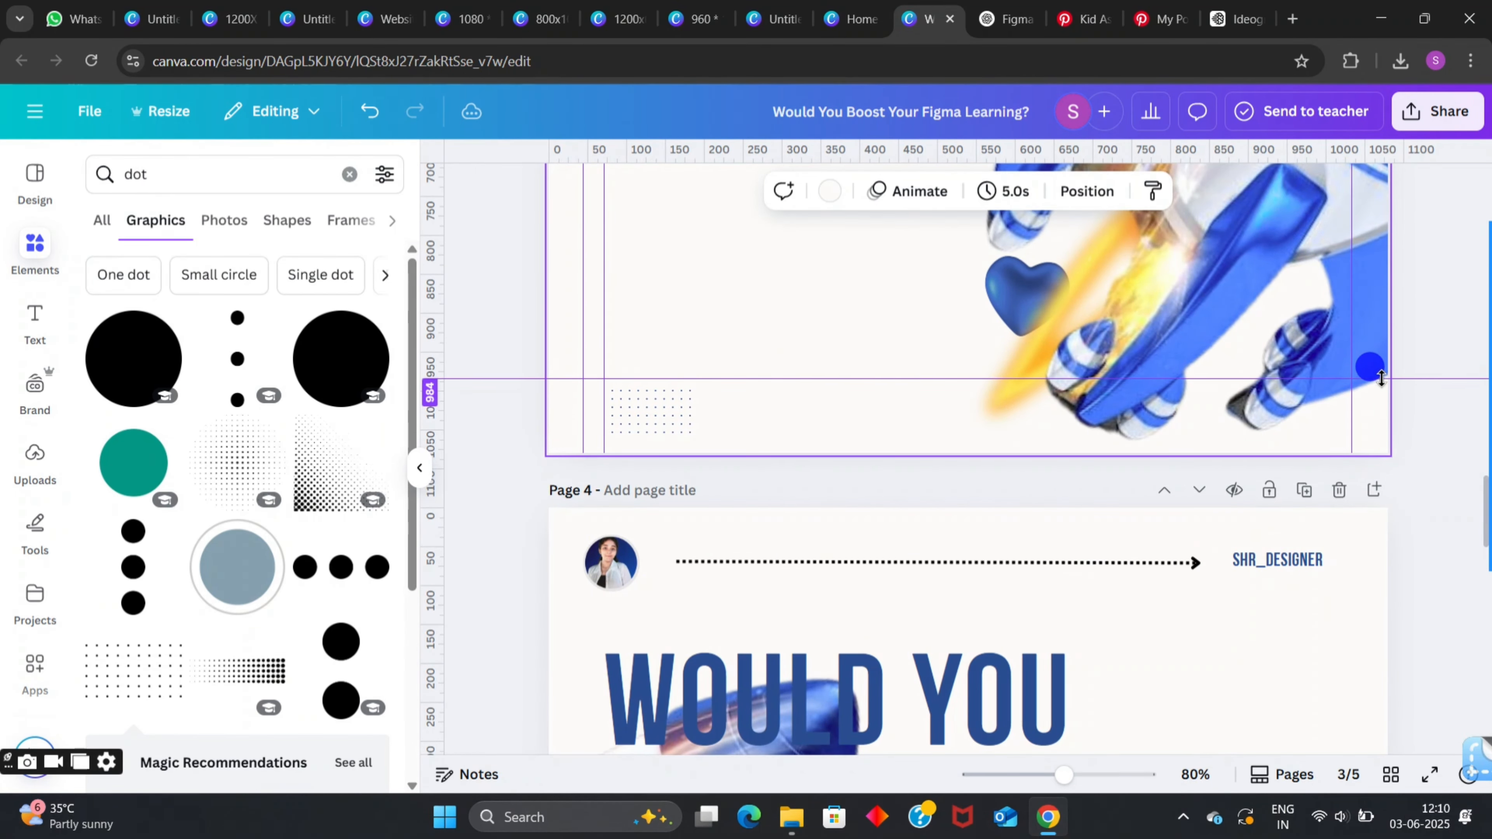
pyautogui.scroll(6, 1221, 288)
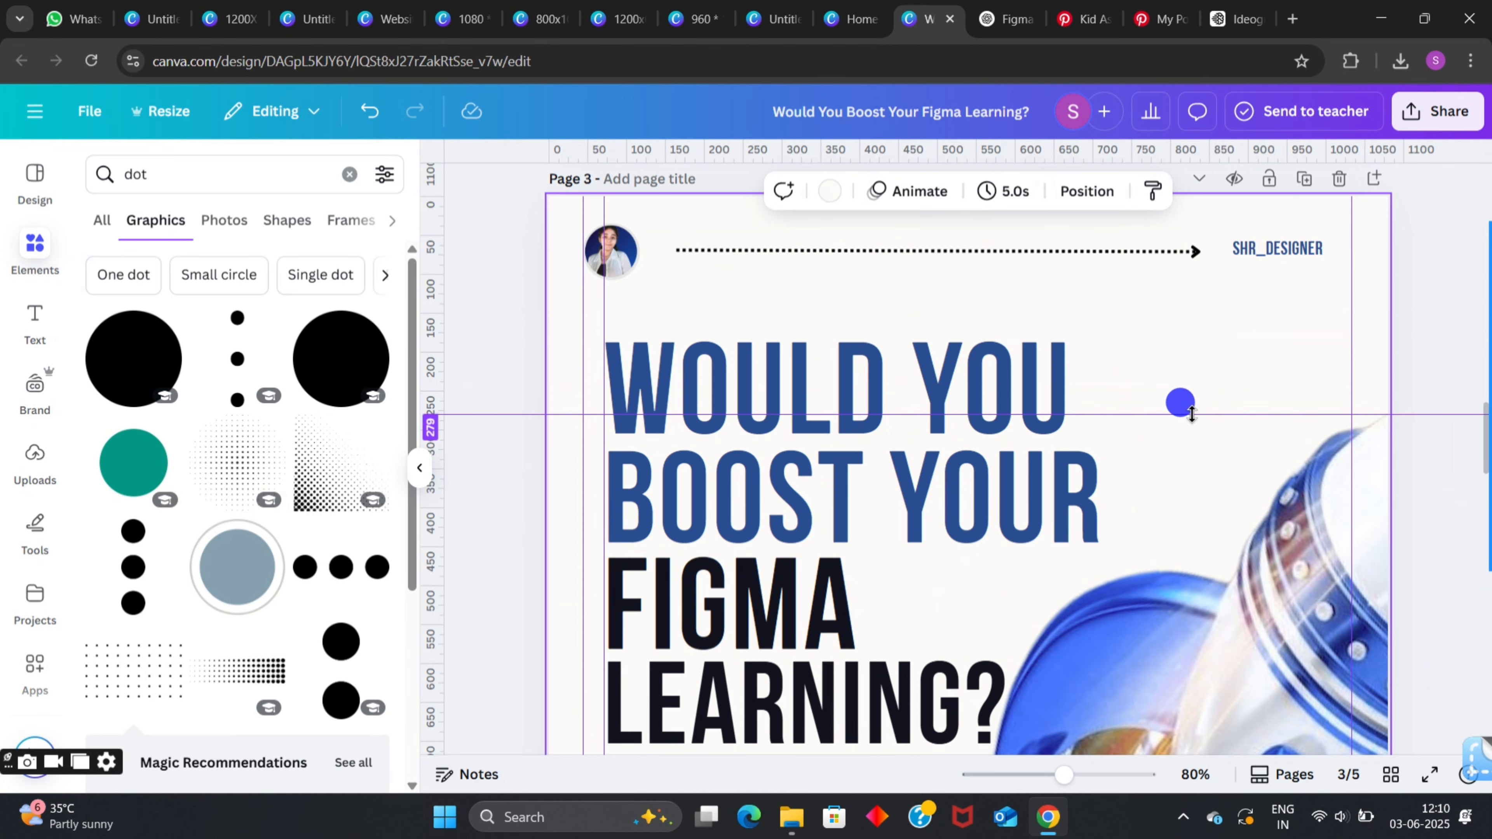
pyautogui.scroll(-10, 1185, 416)
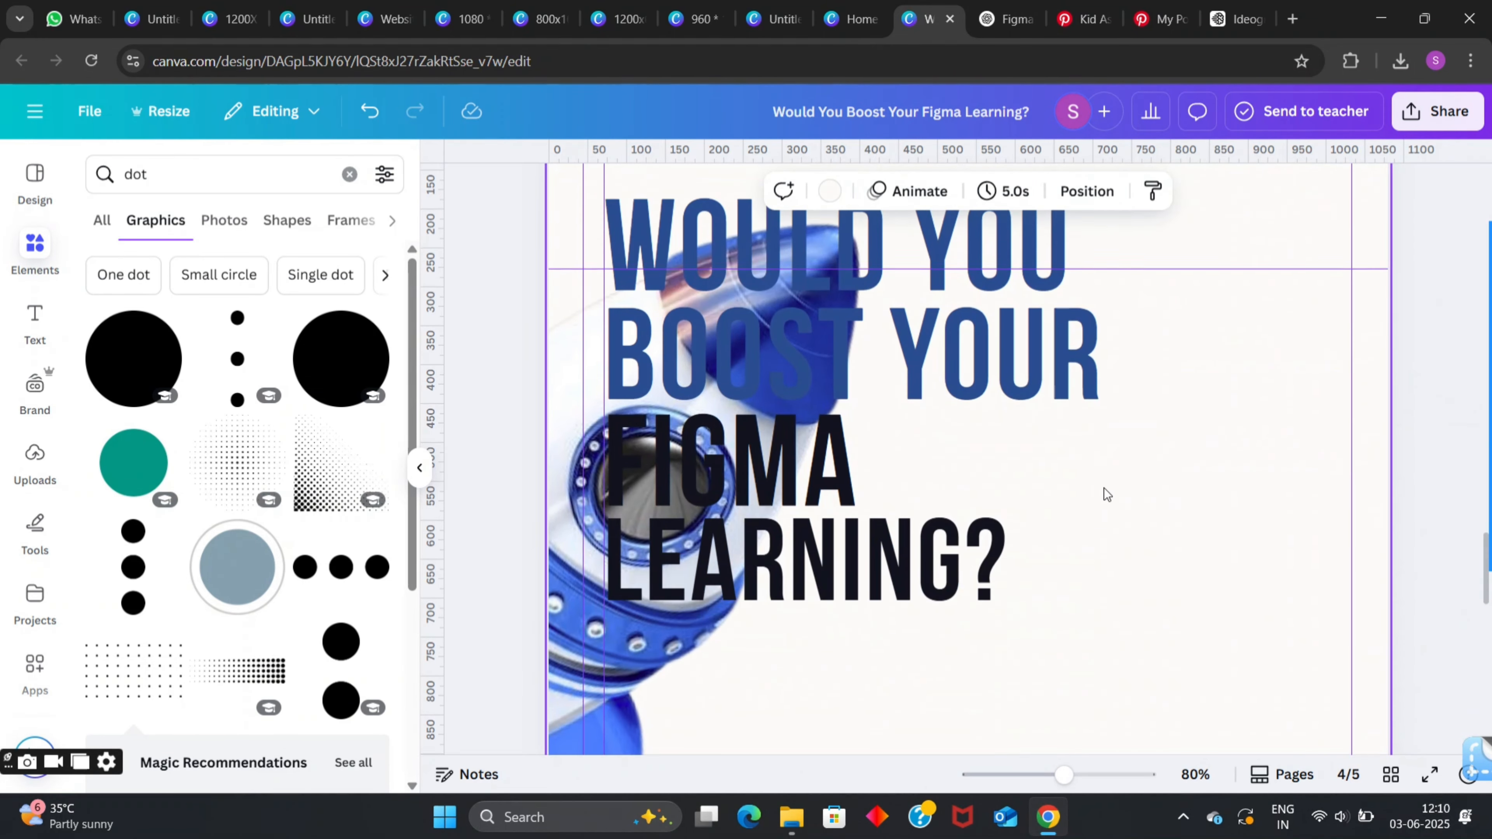
# Nudge the rocket group on page 4 until its cut edge lines up with the horizontal guides.
pyautogui.scroll(-2, 1108, 495)
pyautogui.moveTo(558, 517); pyautogui.dragTo(556, 461)
pyautogui.scroll(4, 556, 461)
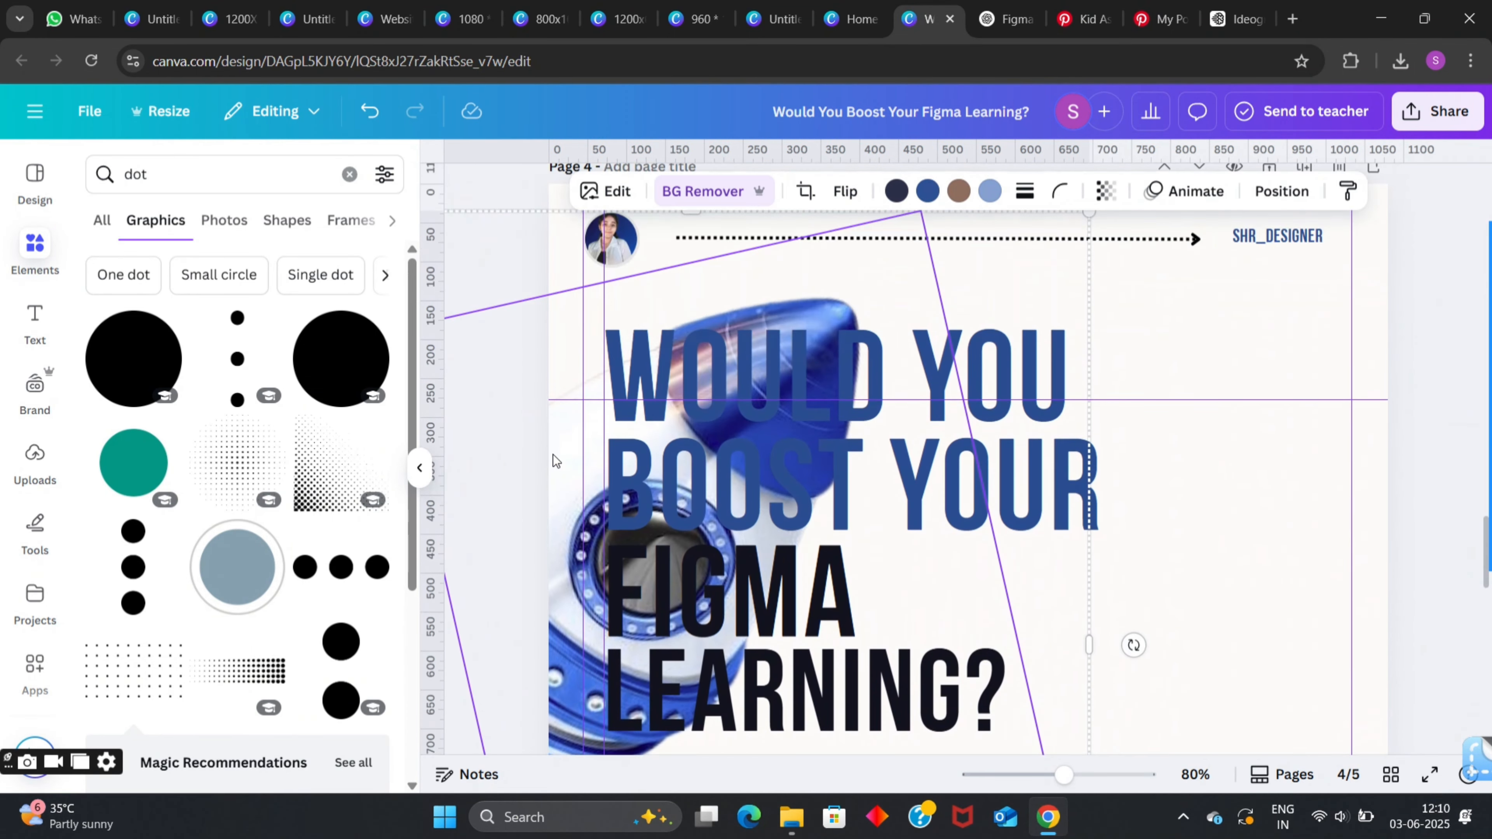
pyautogui.scroll(2, 812, 288)
pyautogui.moveTo(1089, 340); pyautogui.dragTo(1094, 334)
pyautogui.scroll(-5, 881, 376)
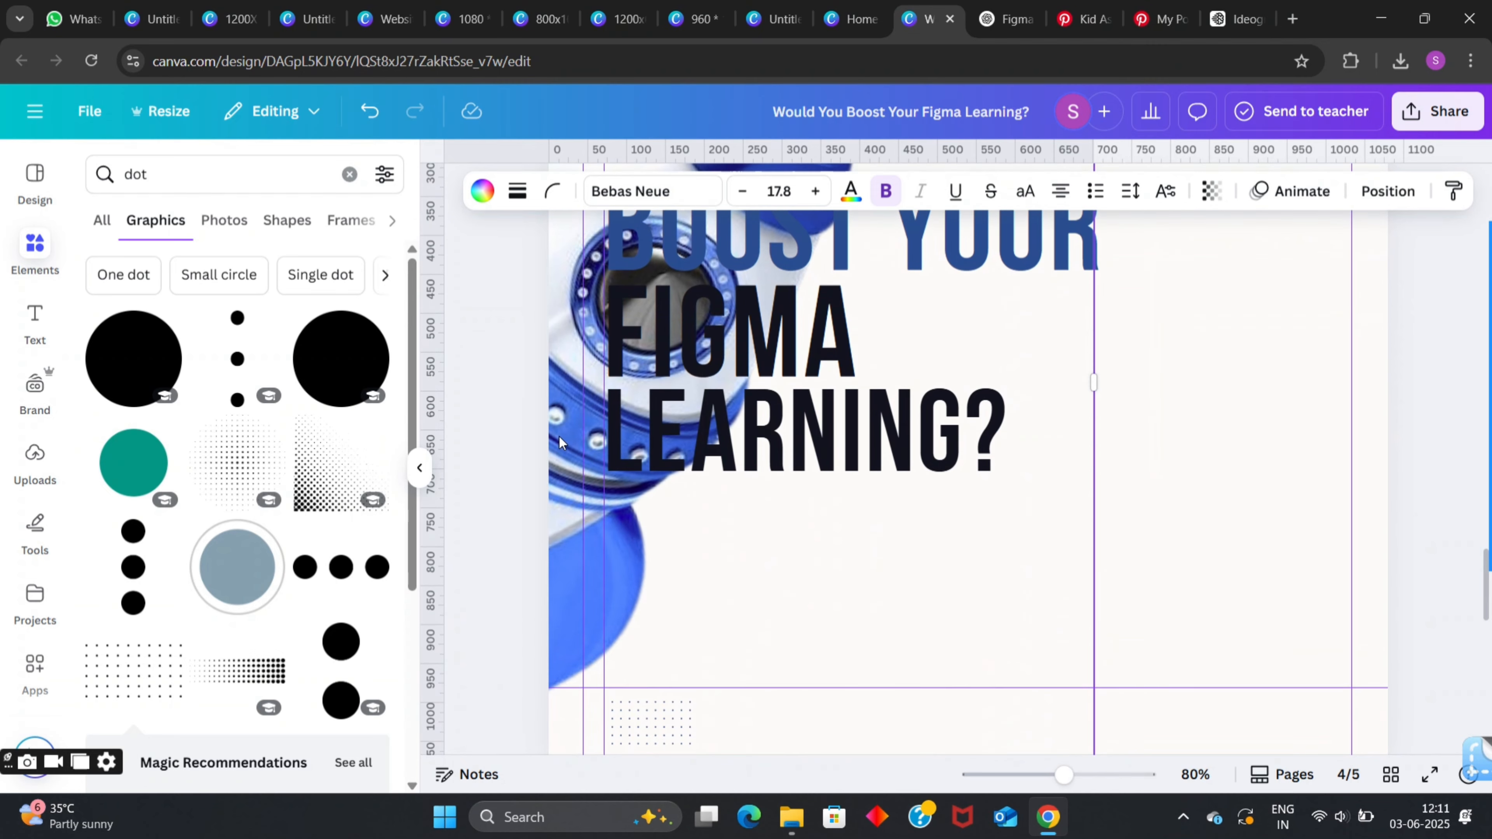
pyautogui.scroll(-4, 558, 426)
# Ungroup the rocket on page 4 and crop the empty right and bottom areas of its frame.
pyautogui.moveTo(1224, 312); pyautogui.dragTo(1172, 403)
pyautogui.click(988, 459)
pyautogui.click(808, 228)
pyautogui.click(577, 364)
pyautogui.click(840, 444)
pyautogui.click(979, 458)
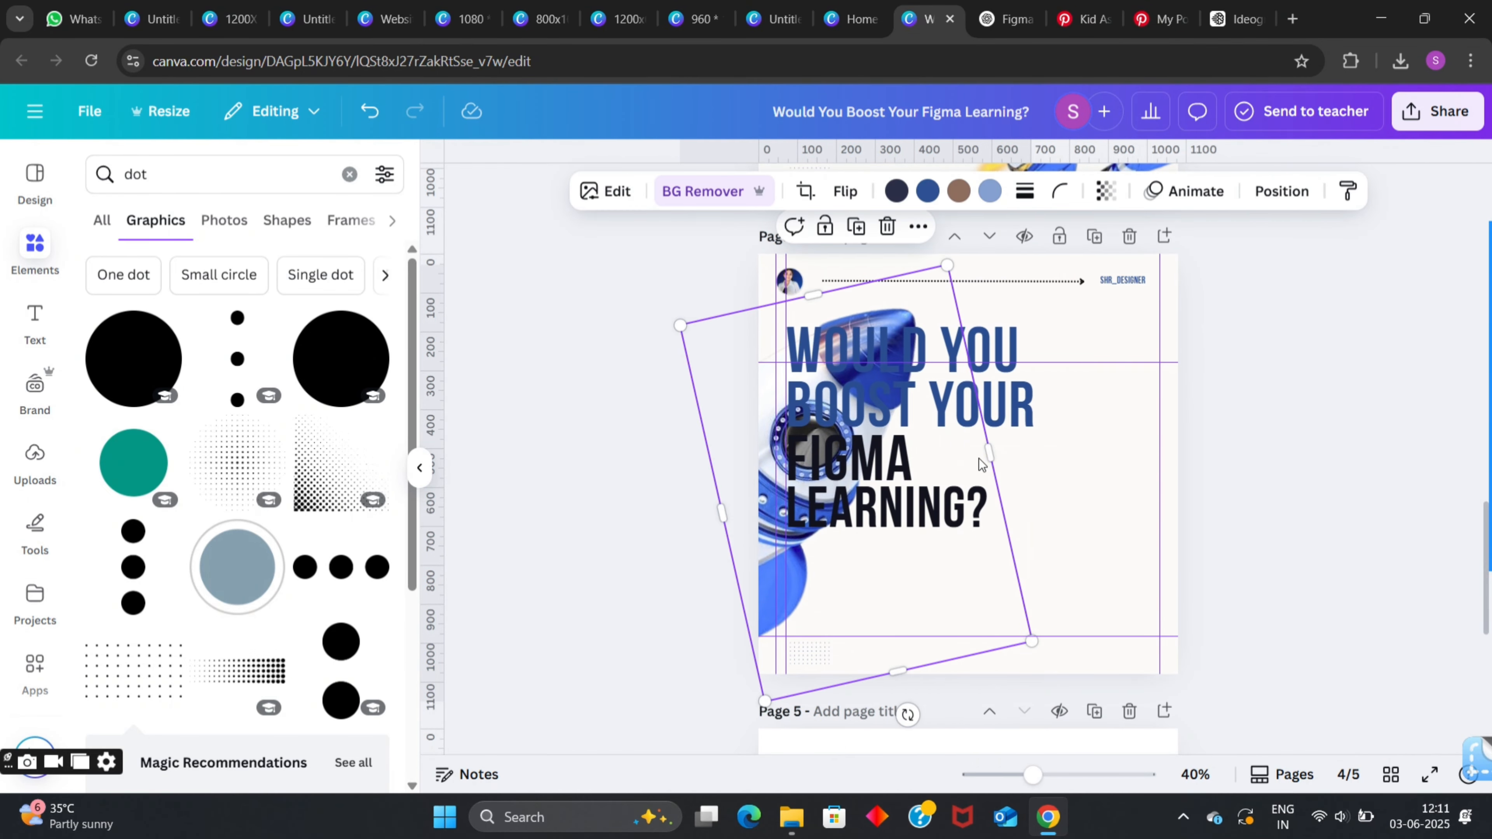
pyautogui.moveTo(989, 453); pyautogui.dragTo(946, 443)
pyautogui.moveTo(880, 674); pyautogui.dragTo(862, 627)
# Delete the "LEARNING?" and "FIGMA" texts on page 4 and move the remaining headline to the right of the rocket.
pyautogui.moveTo(1205, 336); pyautogui.dragTo(985, 535)
pyautogui.click(1025, 529)
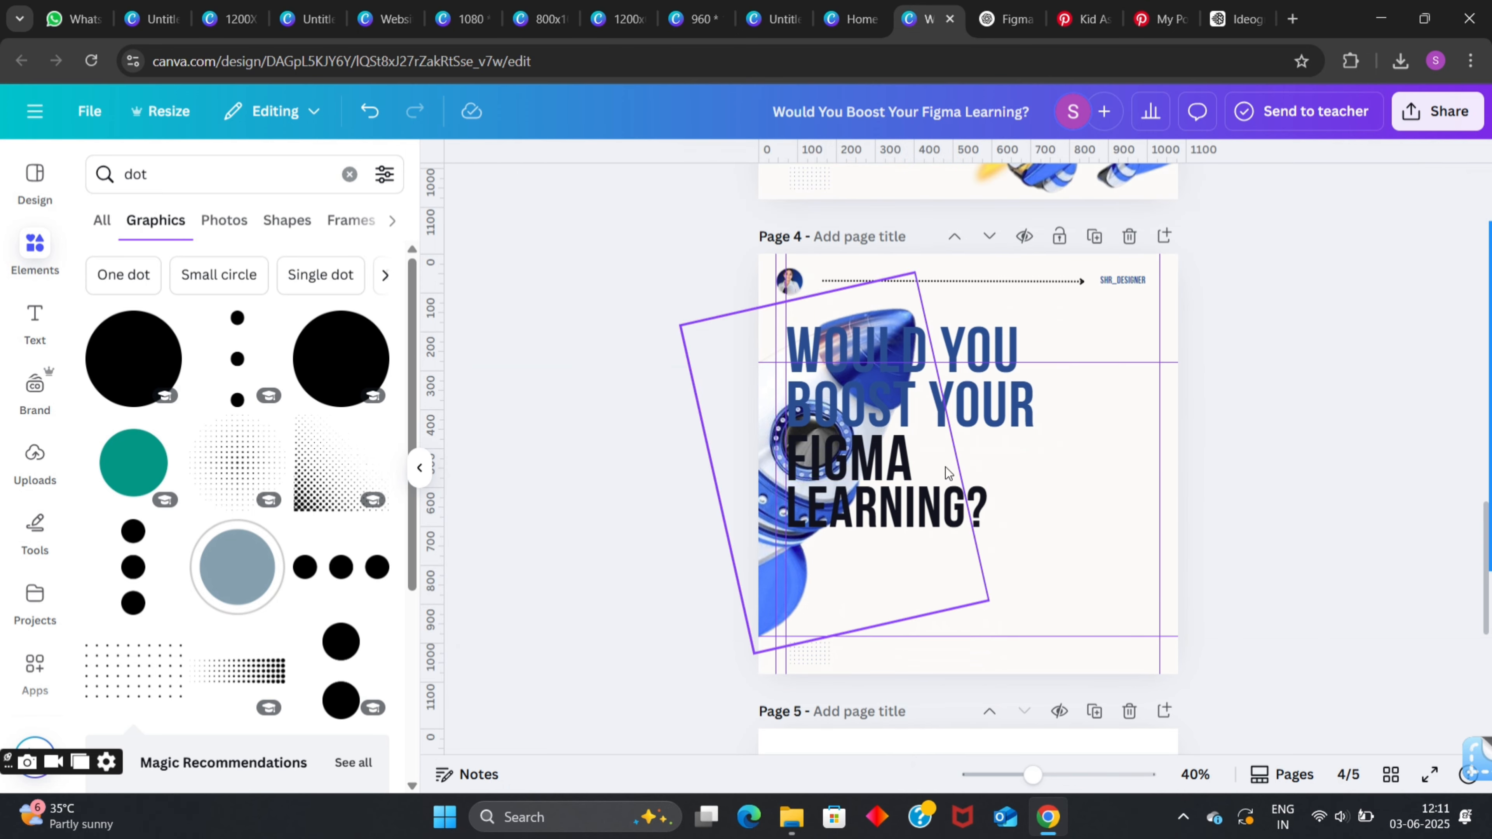
pyautogui.click(940, 505)
pyautogui.press('Delete')
pyautogui.click(828, 457)
pyautogui.press('Delete')
pyautogui.moveTo(1031, 339); pyautogui.dragTo(1132, 483)
# Replace the page 4 headline with "We're Here for You", copied from Slide 2 of the ChatGPT plan.
pyautogui.doubleClick(1119, 518)
pyautogui.click(1005, 20)
pyautogui.scroll(10, 594, 335)
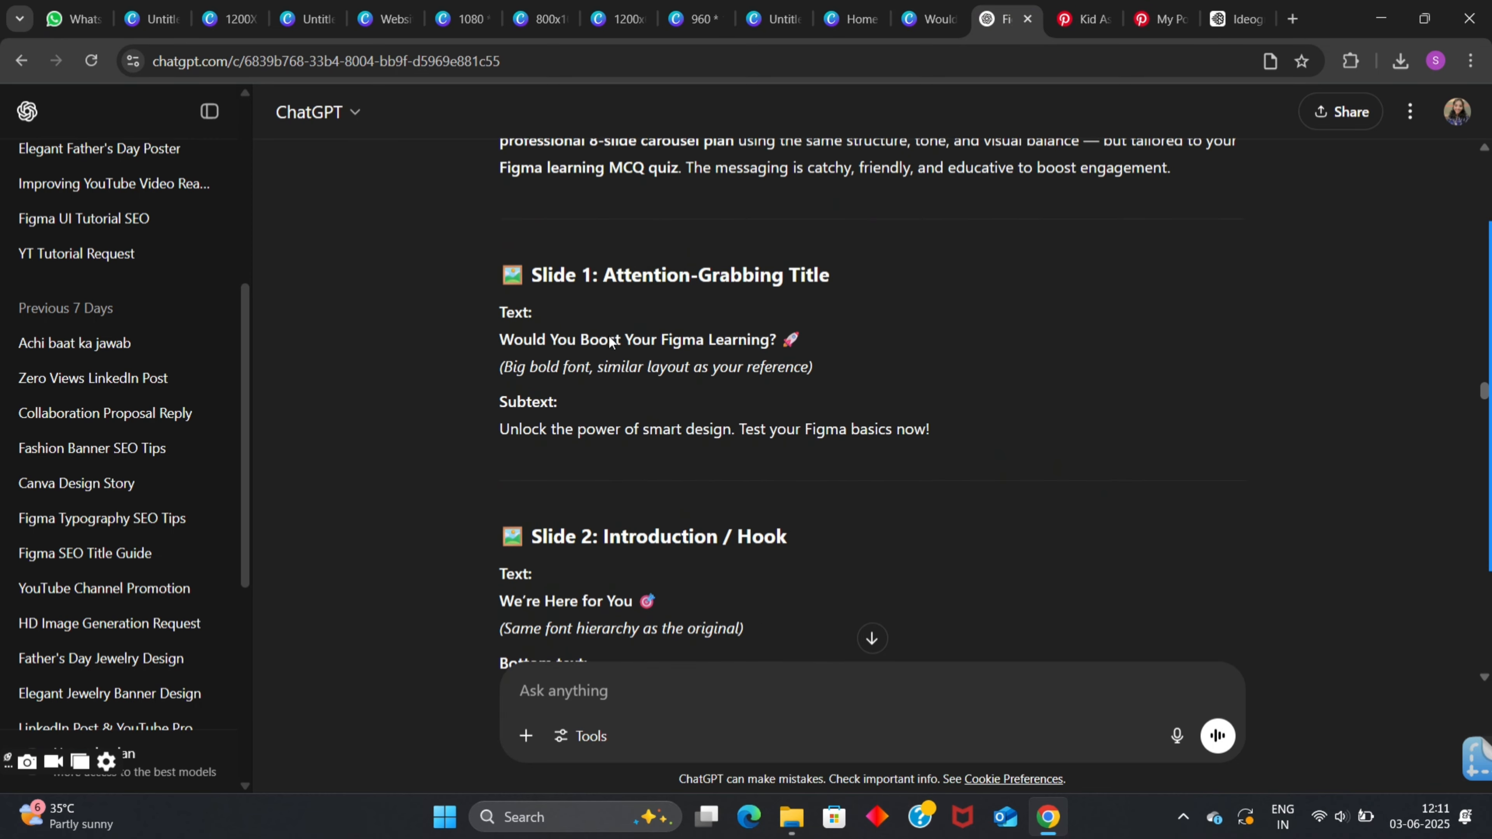
pyautogui.scroll(-3, 533, 363)
pyautogui.hotkey('ctrl', 'c')
pyautogui.click(931, 18)
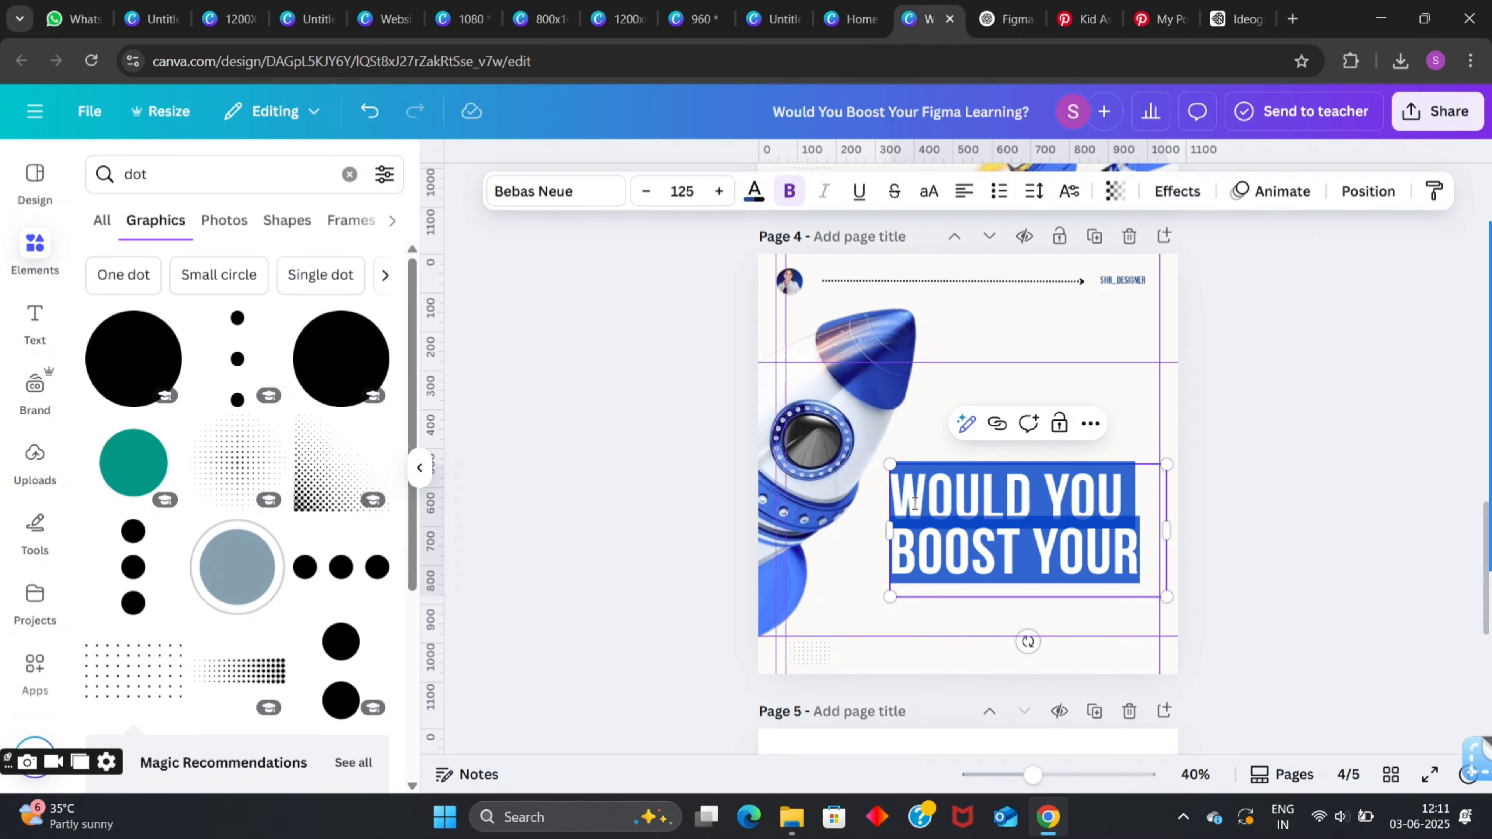
pyautogui.hotkey('ctrl', 'v')
# Apply the rocket photo's dark blue to the "WE'RE HERE" line of the headline.
pyautogui.moveTo(1123, 506); pyautogui.dragTo(892, 497)
pyautogui.click(754, 191)
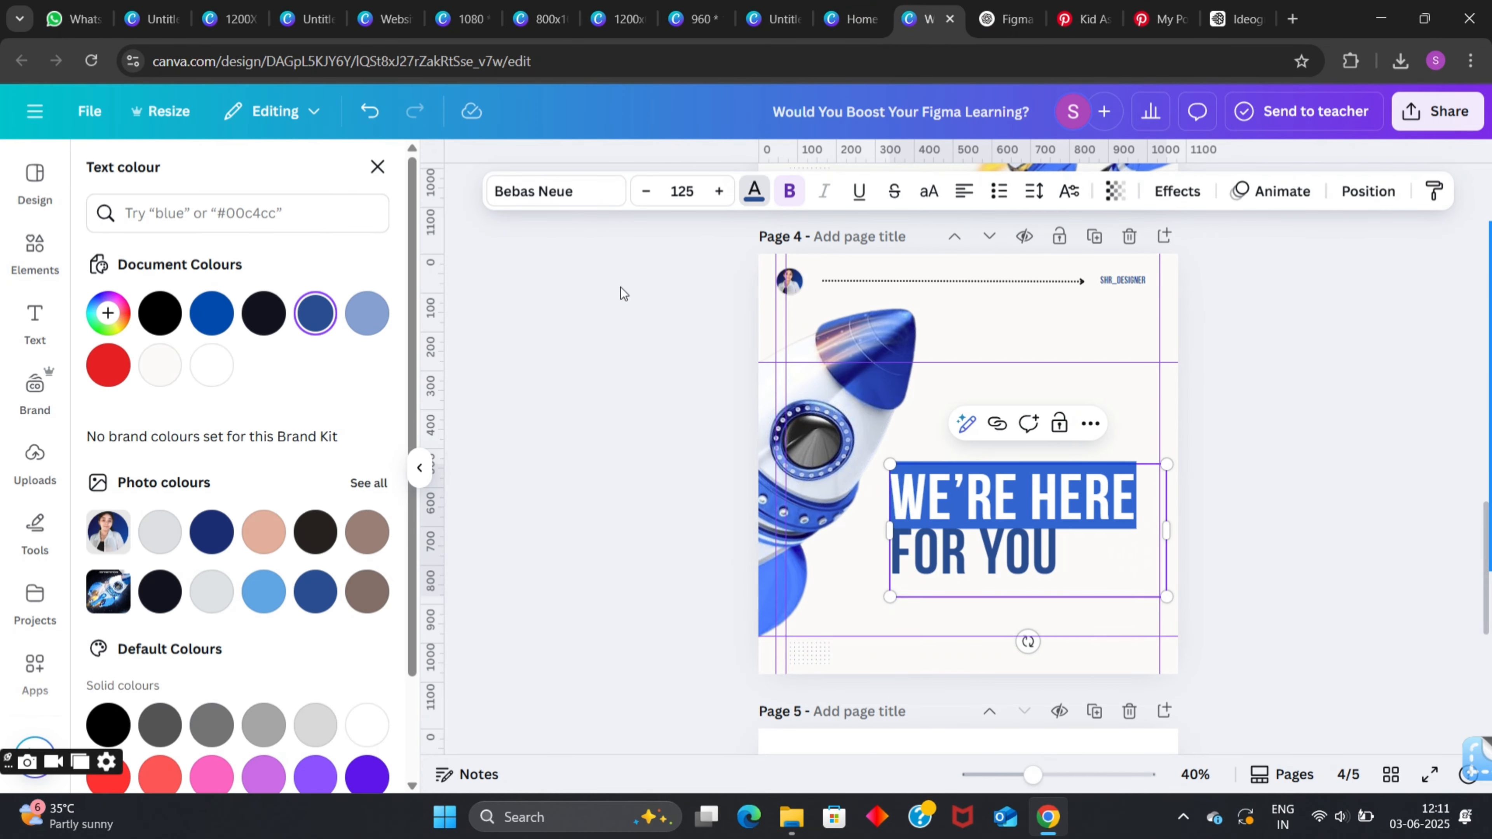
pyautogui.click(314, 608)
pyautogui.click(522, 453)
# Remove "FOR YOU" from the page 4 headline, keeping only "WE'RE HERE".
pyautogui.click(1051, 558)
pyautogui.click(1056, 561)
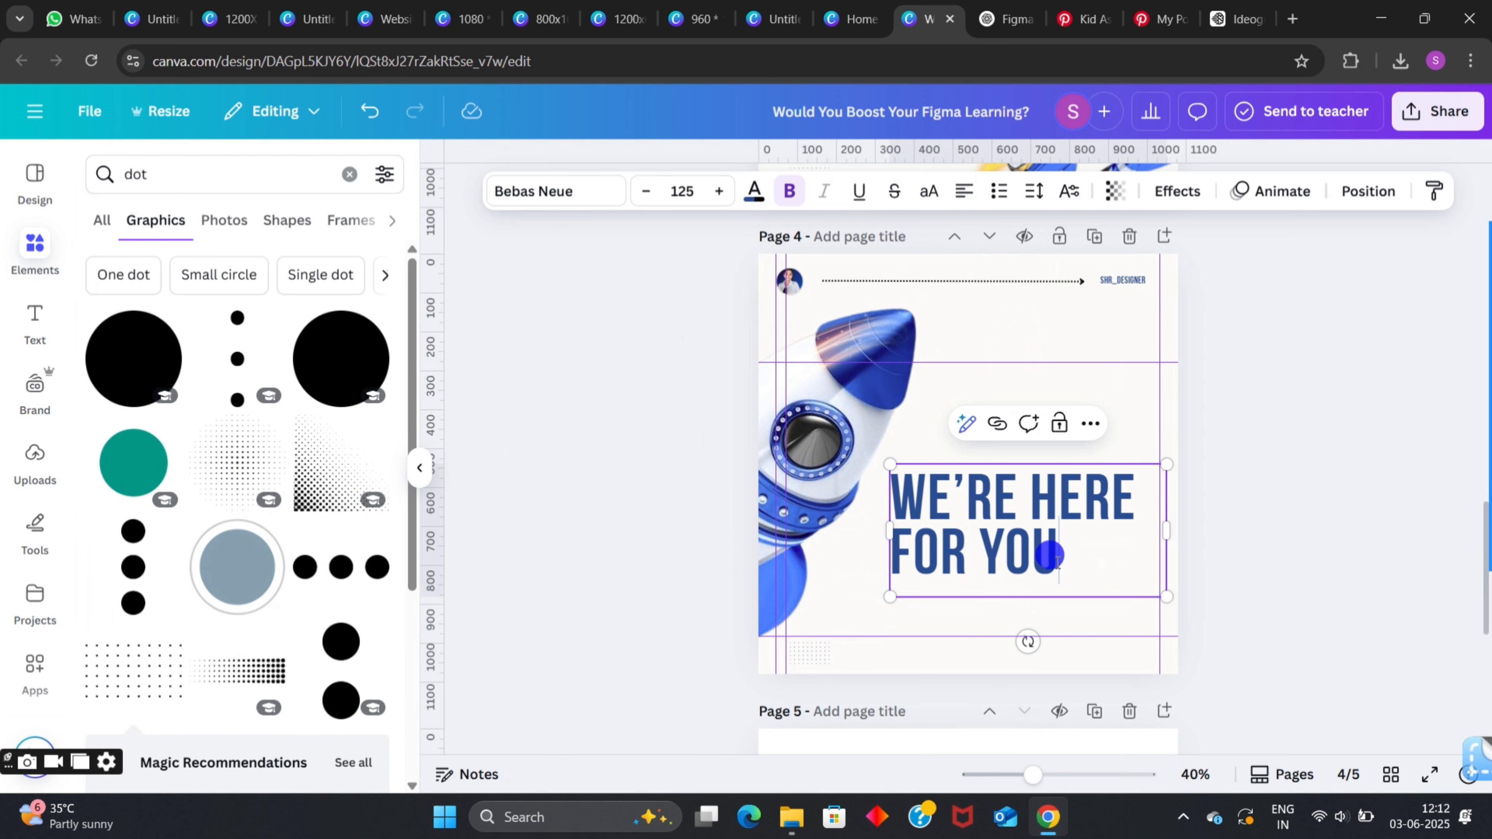
pyautogui.press('BackSpace')
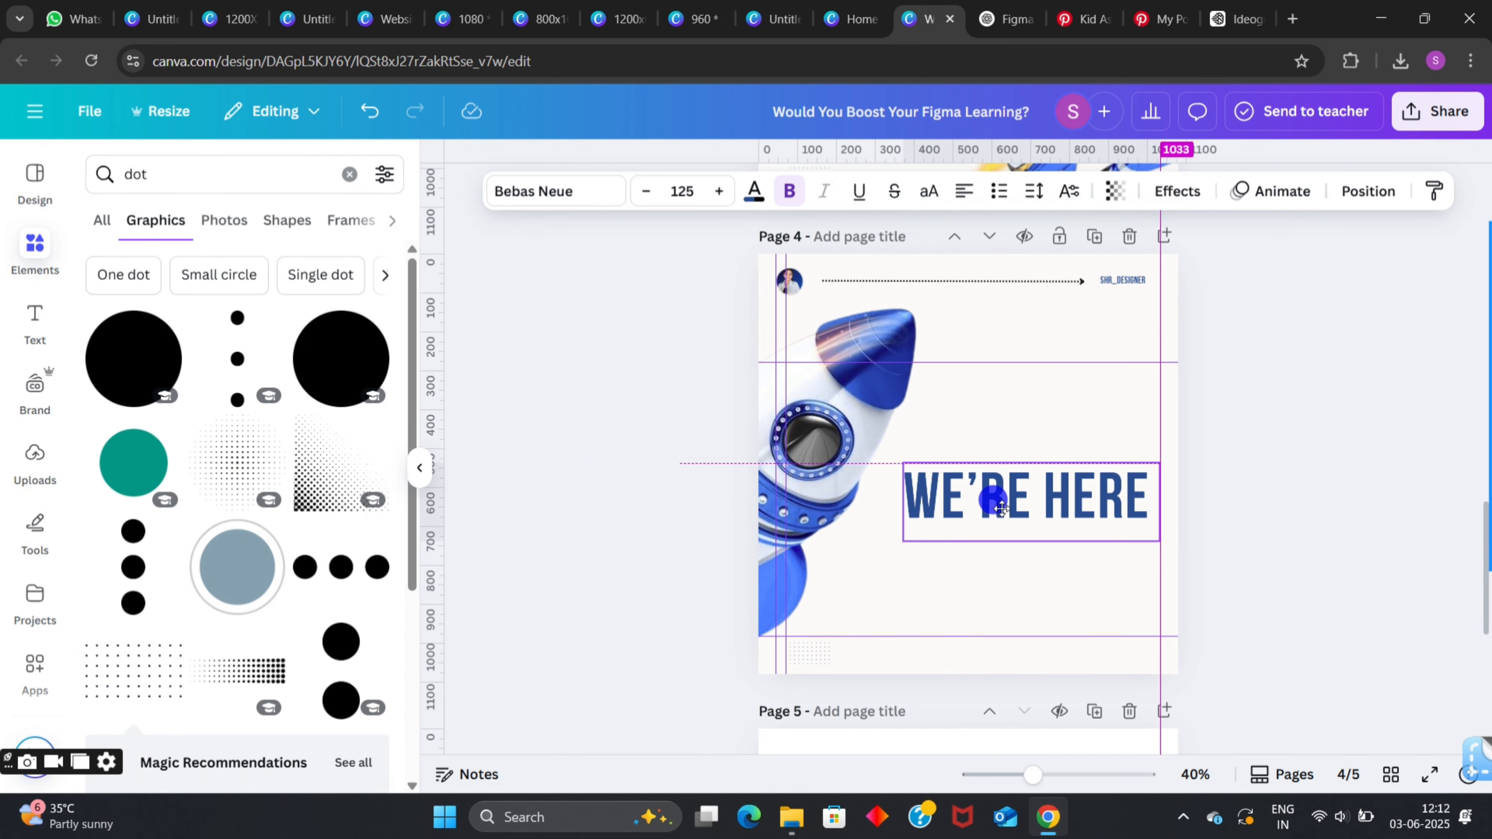
# Add "FOR YOU" as a separate headline line below "WE'RE HERE" on page 4, lined up with its right end.
pyautogui.moveTo(1002, 509); pyautogui.dragTo(1029, 525)
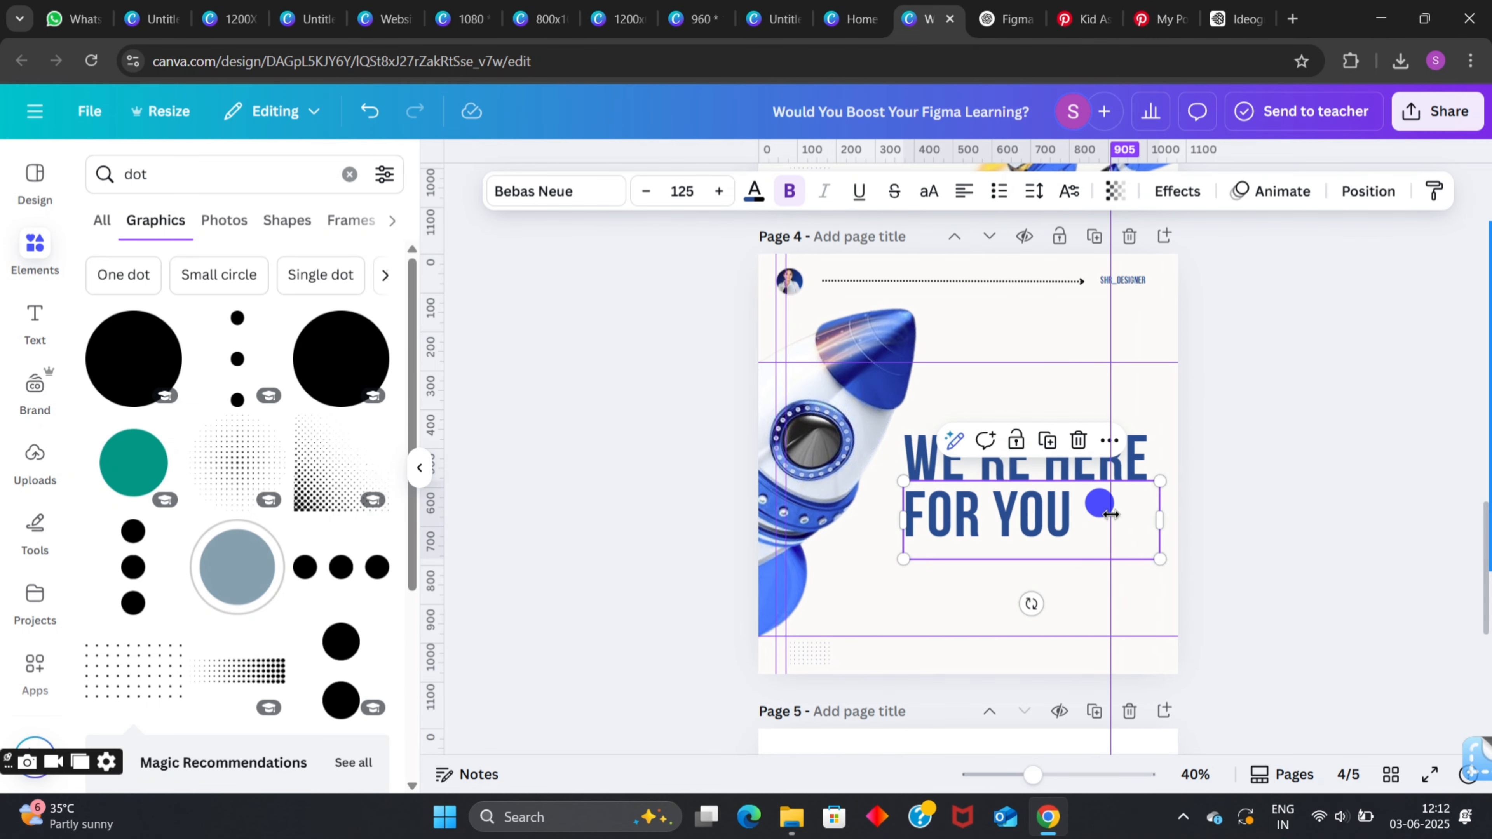
pyautogui.scroll(3, 1204, 531)
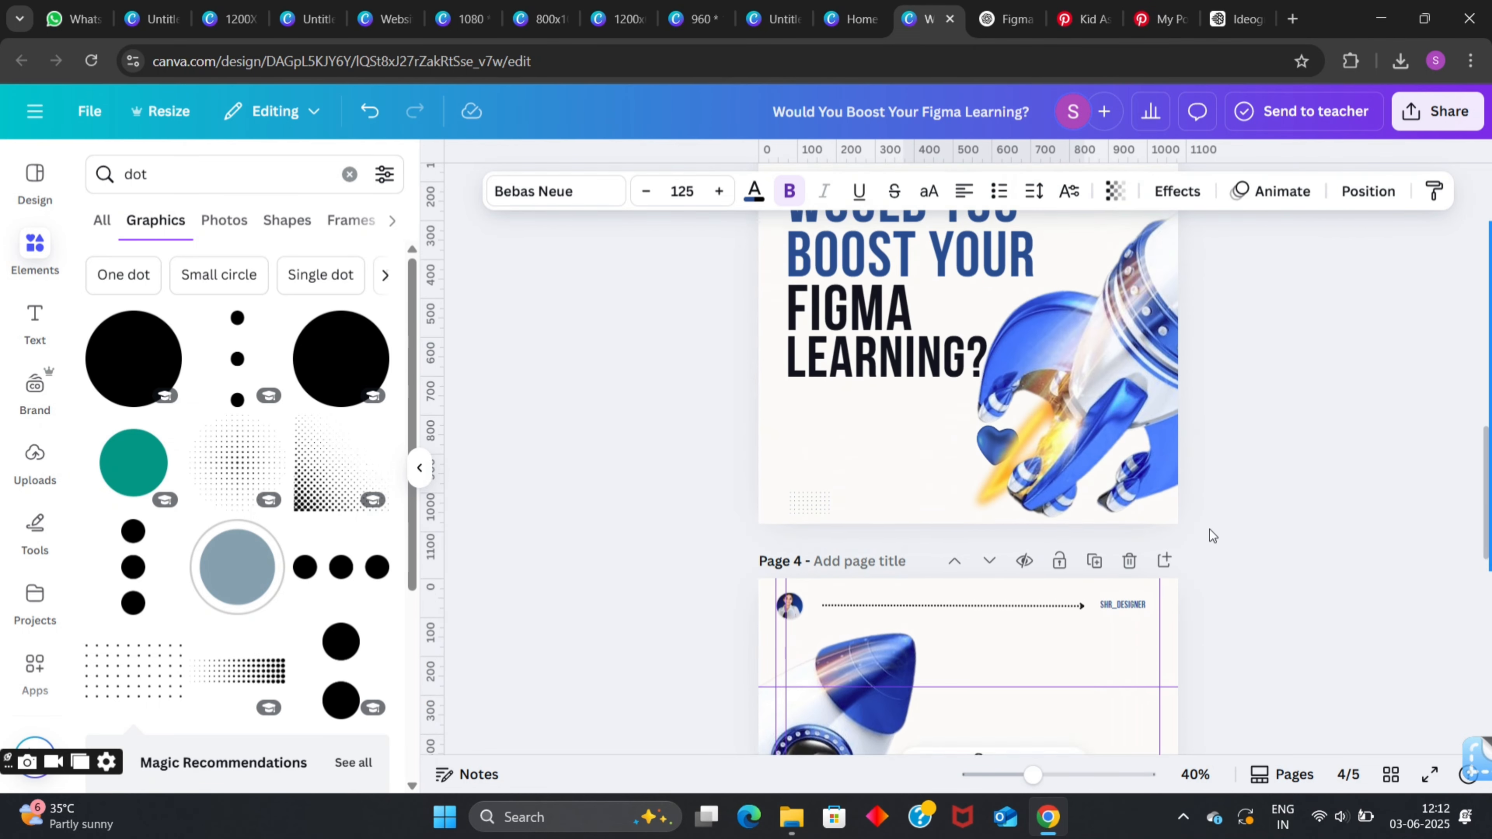
pyautogui.scroll(-3, 1210, 534)
pyautogui.moveTo(1037, 522); pyautogui.dragTo(1099, 527)
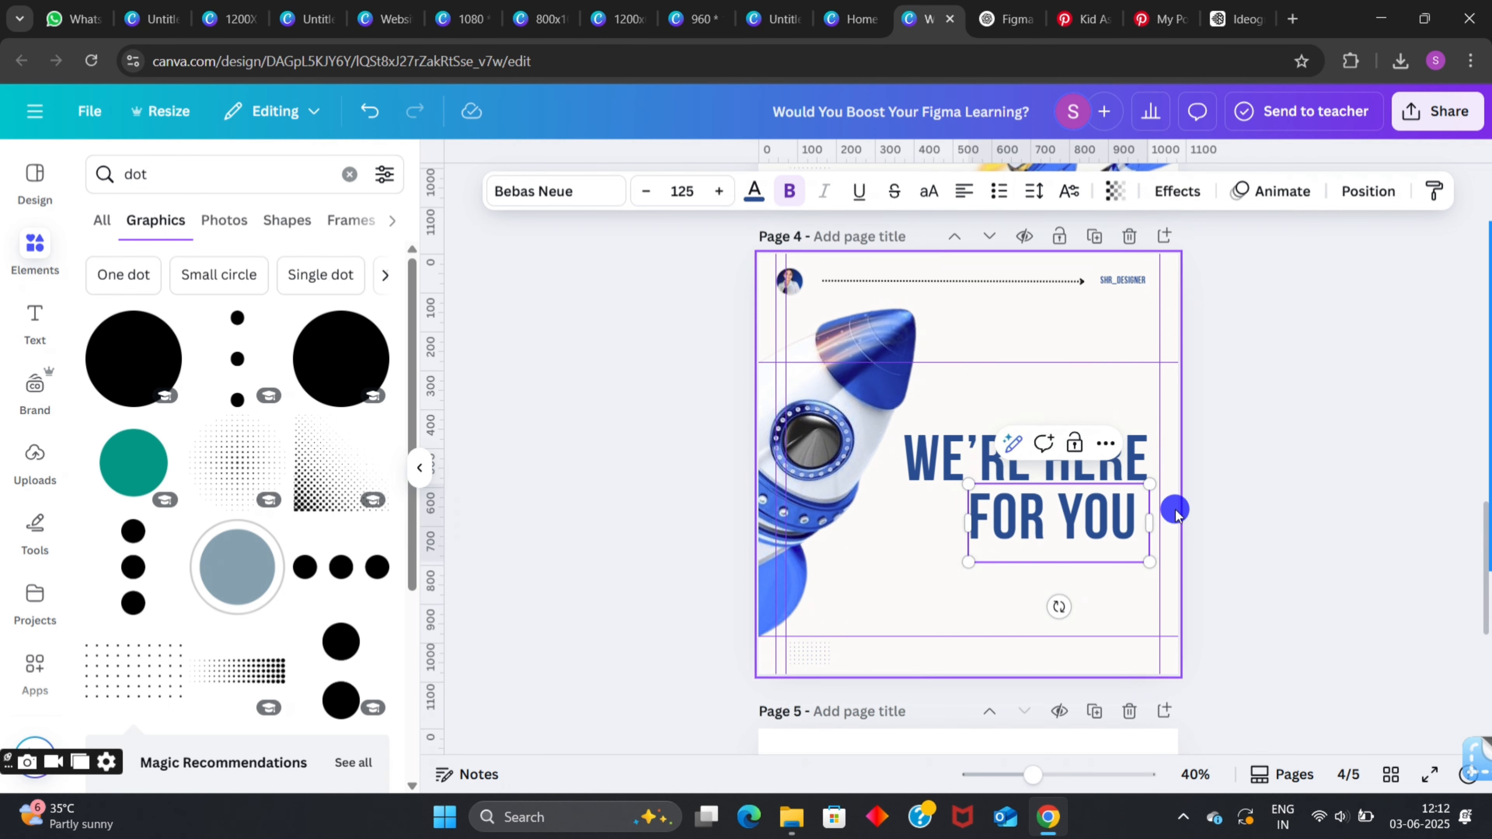
pyautogui.scroll(3, 1175, 511)
pyautogui.moveTo(1209, 517); pyautogui.dragTo(992, 508)
pyautogui.click(1298, 520)
# Color the "FOR YOU" line black.
pyautogui.doubleClick(1139, 505)
pyautogui.click(750, 193)
pyautogui.click(500, 445)
pyautogui.click(500, 448)
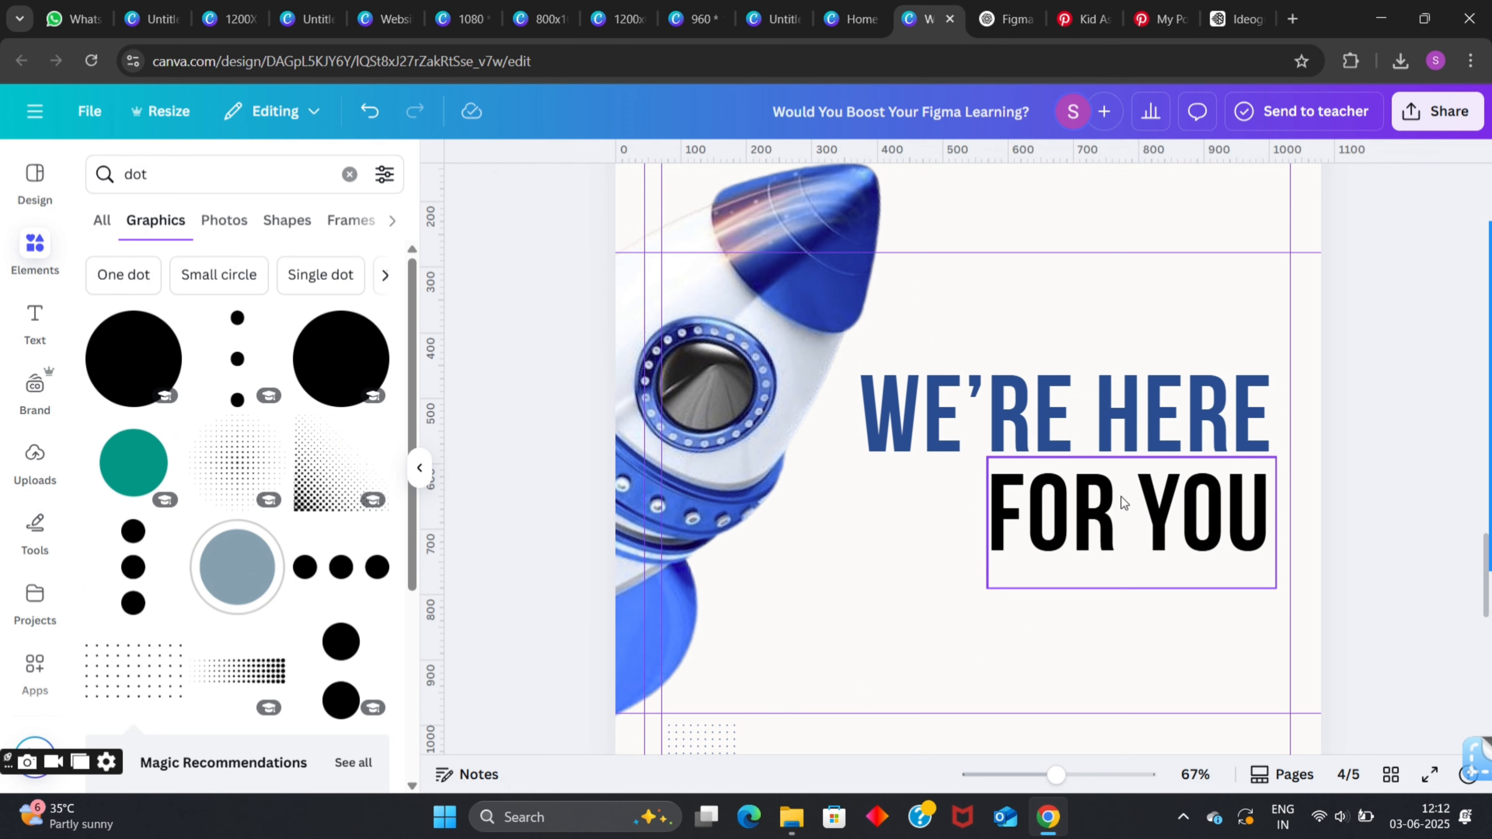
# Scale down both page 4 headline lines together and keep them near the right margin guide.
pyautogui.moveTo(1305, 313); pyautogui.dragTo(1235, 549)
pyautogui.moveTo(1189, 444); pyautogui.dragTo(1228, 449)
pyautogui.click(1099, 611)
pyautogui.scroll(4, 889, 309)
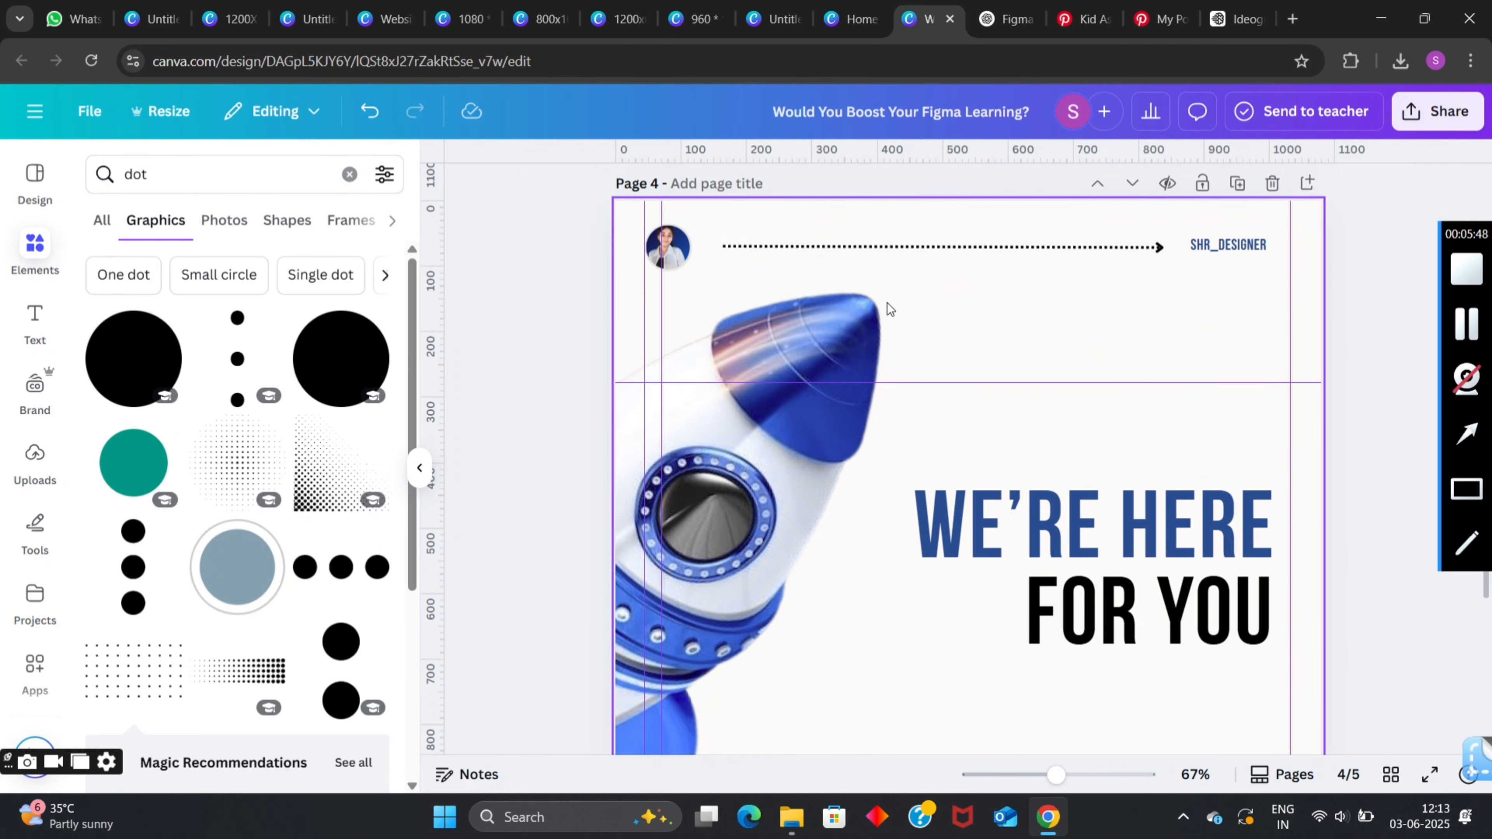
# Copy page 3's dot pattern to page 4, rotate it upright and place it above the right end of the headline.
pyautogui.click(707, 311)
pyautogui.moveTo(706, 313); pyautogui.dragTo(1238, 633)
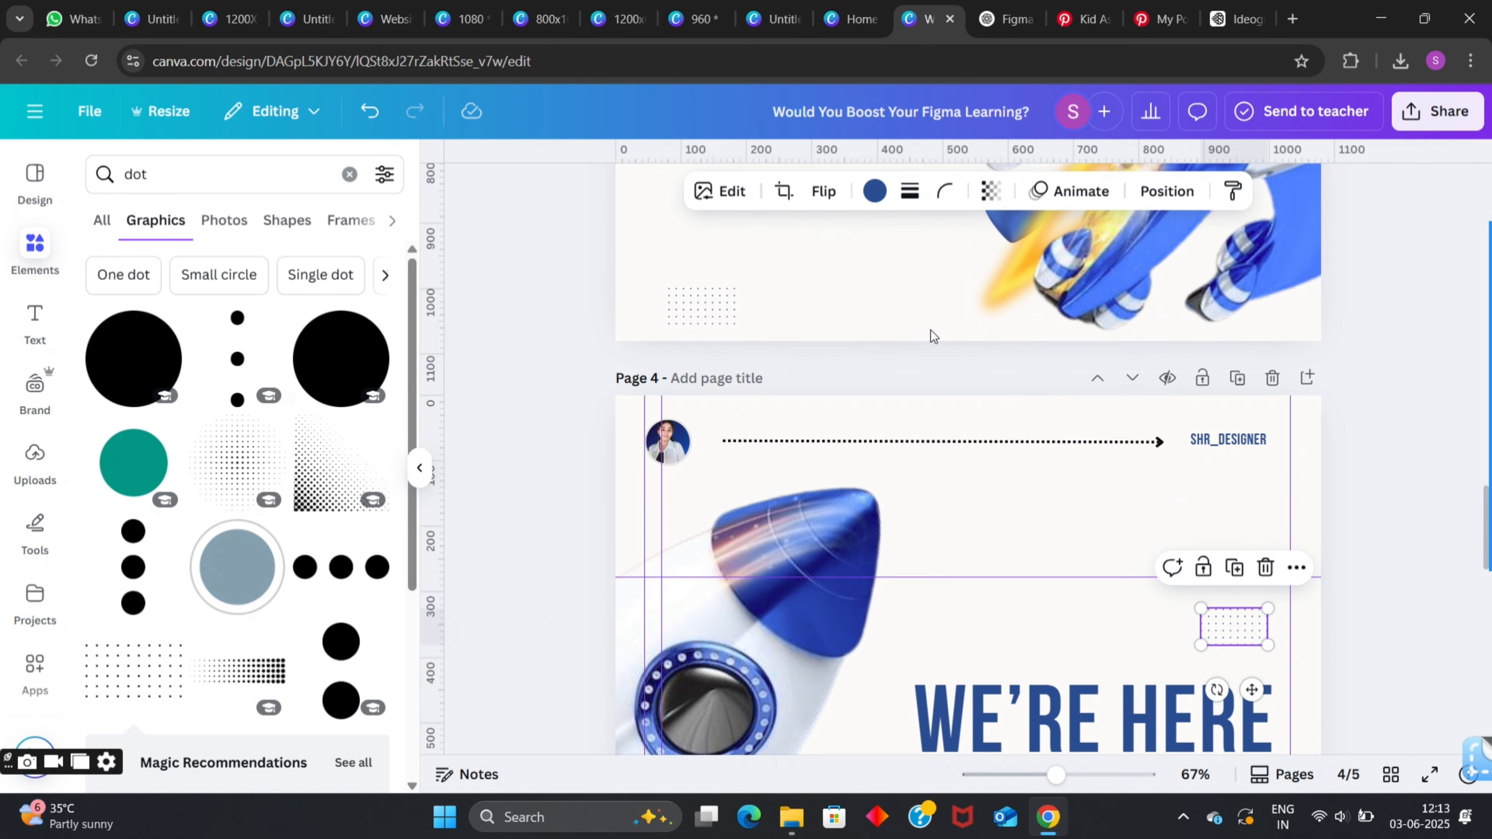
pyautogui.click(799, 300)
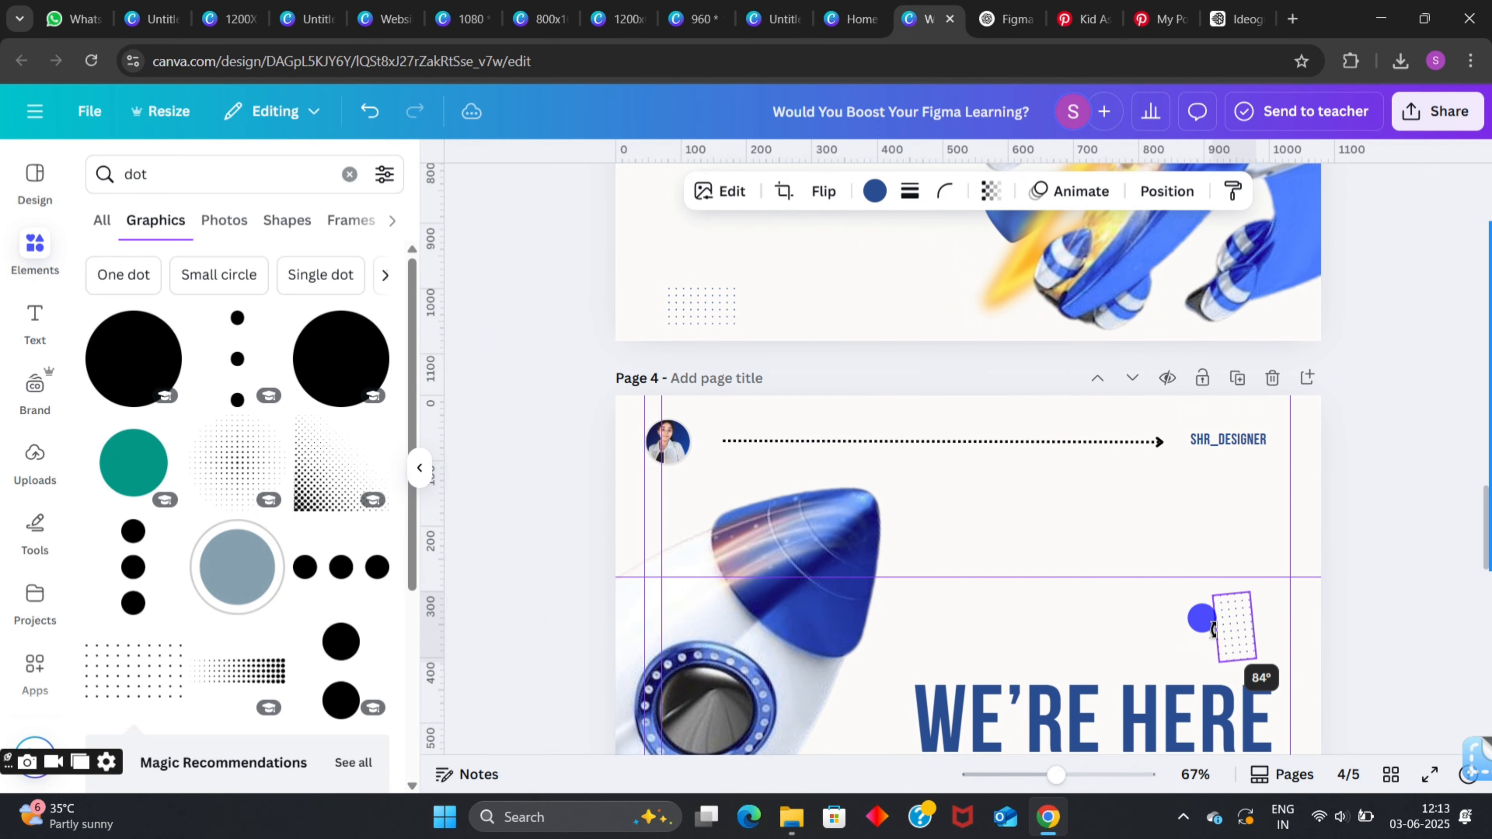
pyautogui.moveTo(1213, 631); pyautogui.dragTo(1207, 626)
pyautogui.click(1356, 606)
pyautogui.scroll(5, 1351, 602)
pyautogui.click(1331, 441)
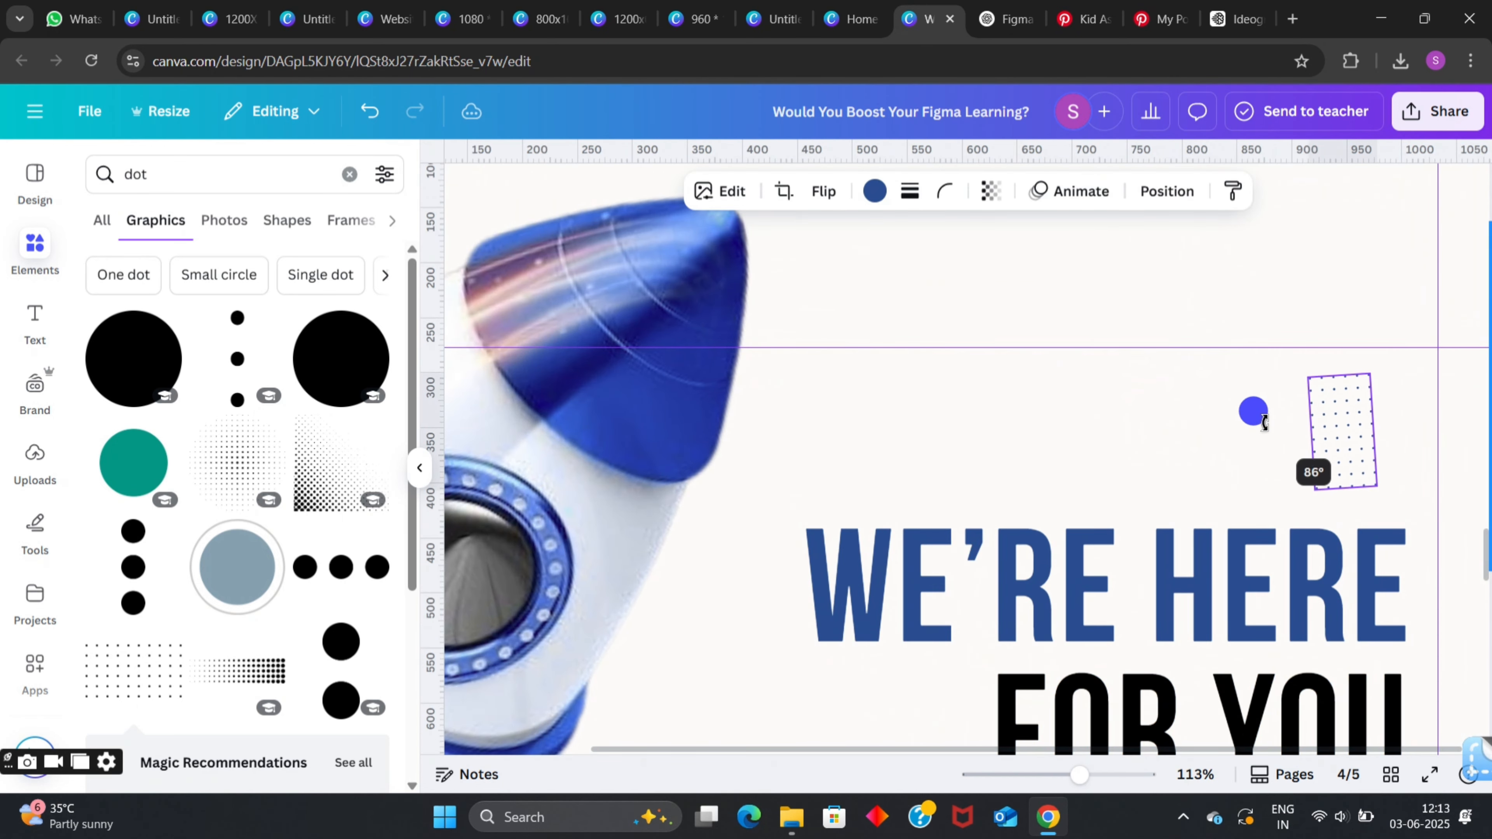
pyautogui.scroll(-5, 1344, 481)
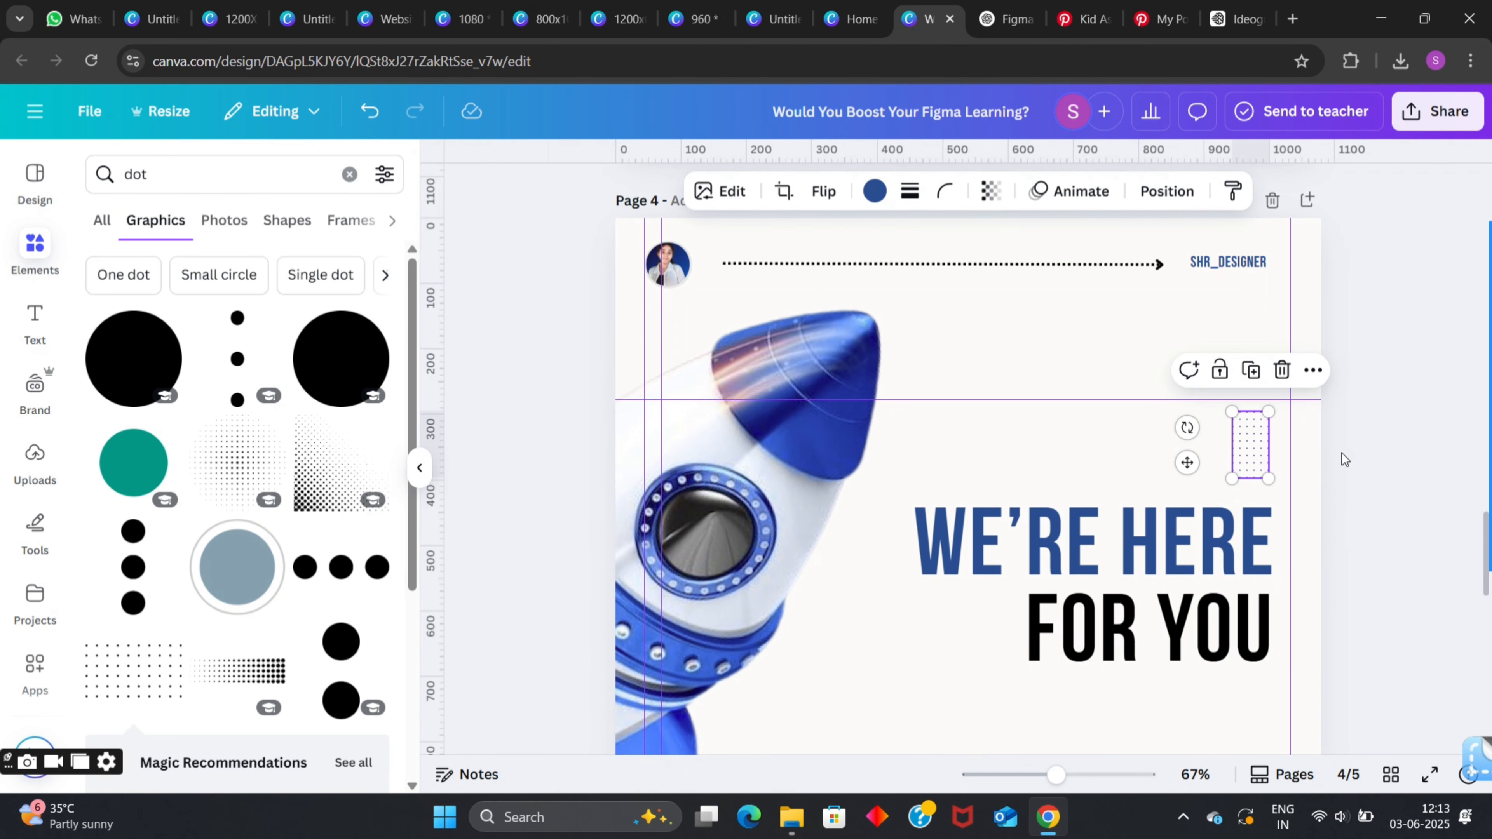
pyautogui.click(1403, 435)
# Shrink the "WE'RE HERE" and "FOR YOU" lines slightly further and adjust their position beside the rocket.
pyautogui.scroll(-5, 1363, 472)
pyautogui.scroll(1, 1363, 497)
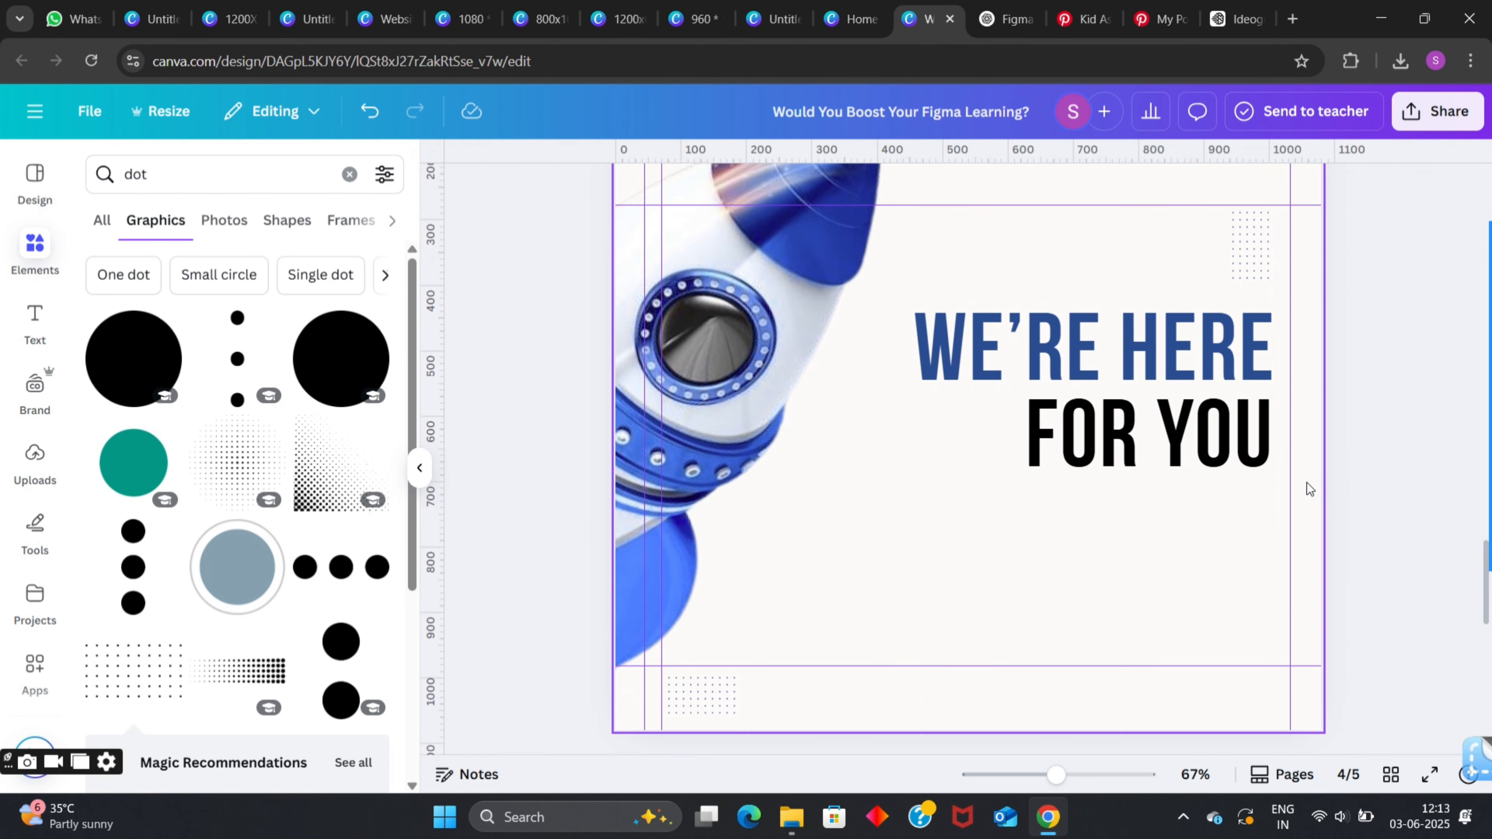
pyautogui.moveTo(1349, 453); pyautogui.dragTo(1087, 354)
pyautogui.moveTo(1288, 499); pyautogui.dragTo(1267, 478)
pyautogui.moveTo(1179, 384); pyautogui.dragTo(1201, 392)
pyautogui.click(1329, 280)
# Copy the Slide 2 bottom text from ChatGPT and paste it into a duplicate of the "FOR YOU" text on page 4.
pyautogui.hotkey('ctrl', 'Tab')
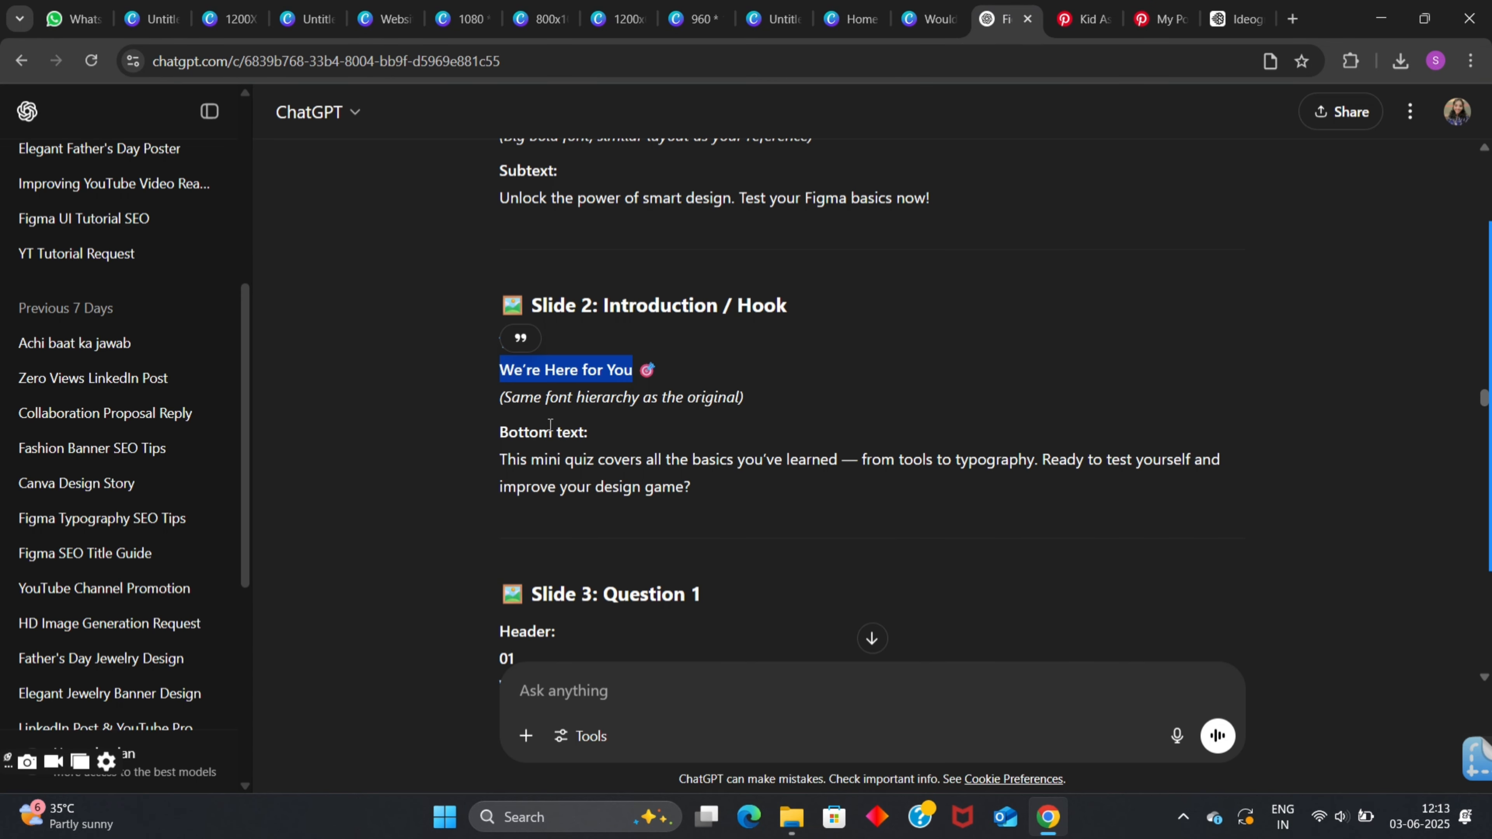
pyautogui.scroll(-1, 475, 410)
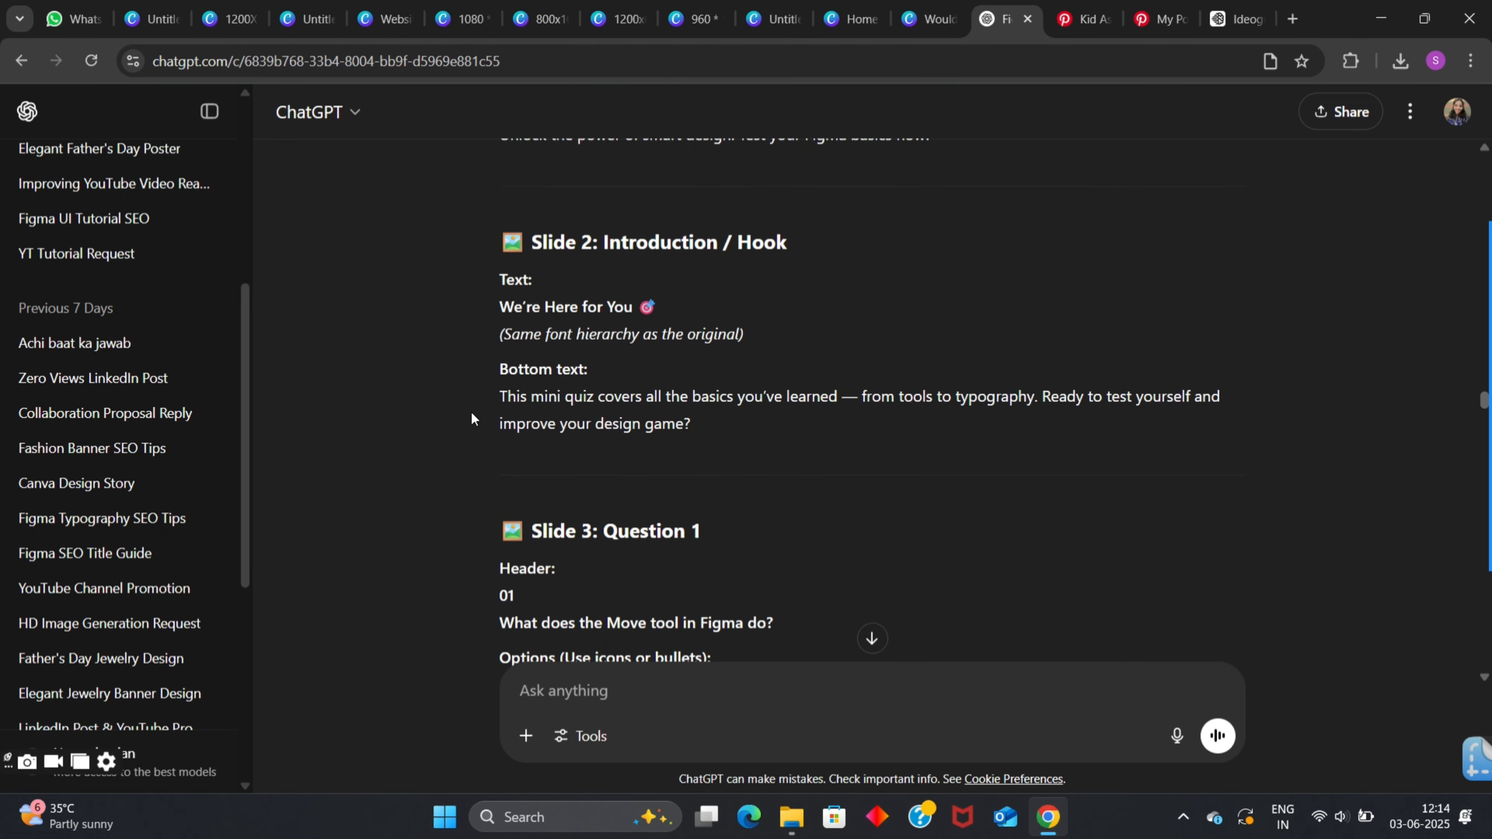
pyautogui.scroll(1, 470, 411)
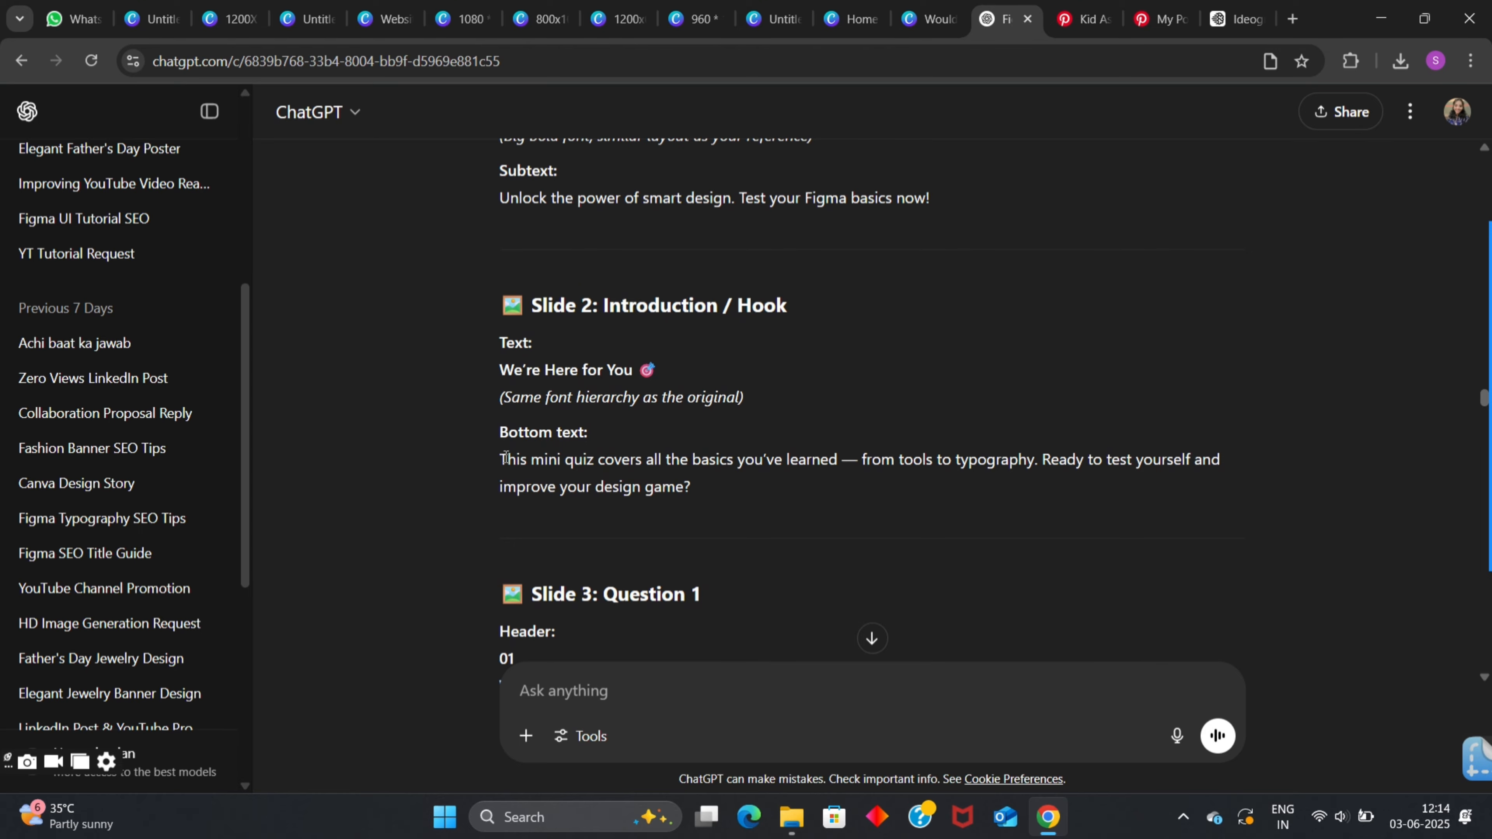
pyautogui.moveTo(500, 459); pyautogui.dragTo(1019, 533)
pyautogui.hotkey('ctrl', 'c')
pyautogui.click(903, 11)
pyautogui.click(1134, 449)
pyautogui.hotkey('ctrl', 'd')
pyautogui.doubleClick(1019, 533)
pyautogui.hotkey('ctrl', 'v')
# Scale the pasted paragraph down to size 19 and place it directly below "FOR YOU".
pyautogui.scroll(-10, 1166, 570)
pyautogui.moveTo(1173, 644); pyautogui.dragTo(1471, 652)
pyautogui.moveTo(1472, 608); pyautogui.dragTo(1189, 220)
pyautogui.scroll(9, 1183, 588)
pyautogui.scroll(-3, 1183, 686)
pyautogui.moveTo(1201, 610); pyautogui.dragTo(1097, 352)
pyautogui.scroll(4, 1087, 470)
pyautogui.moveTo(1065, 669); pyautogui.dragTo(1284, 552)
# Tighten the paragraph's line spacing to about 1.13 and widen its letter spacing slightly.
pyautogui.click(1033, 191)
pyautogui.moveTo(999, 338); pyautogui.dragTo(966, 339)
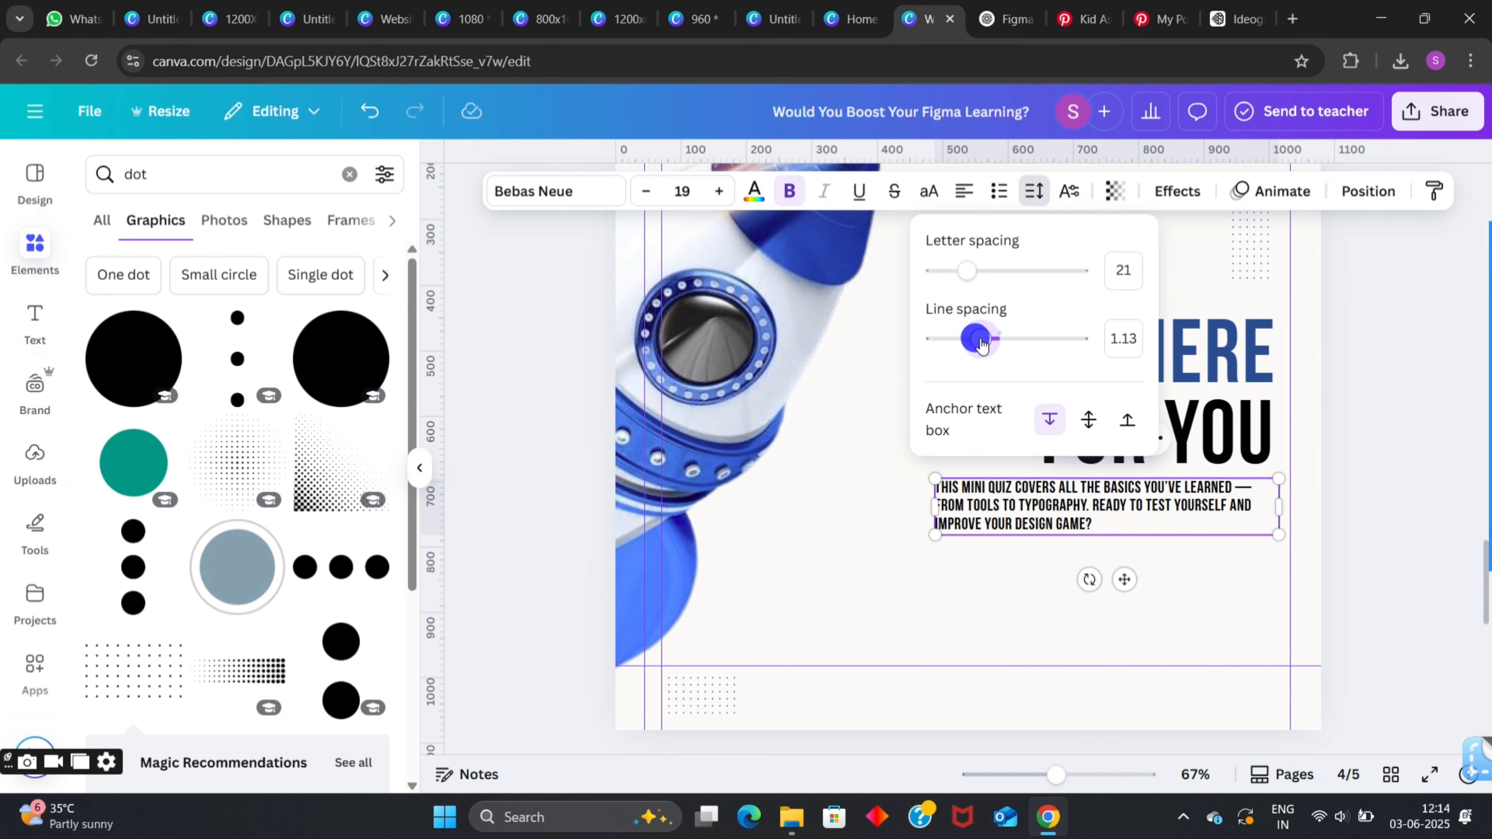
pyautogui.click(1273, 527)
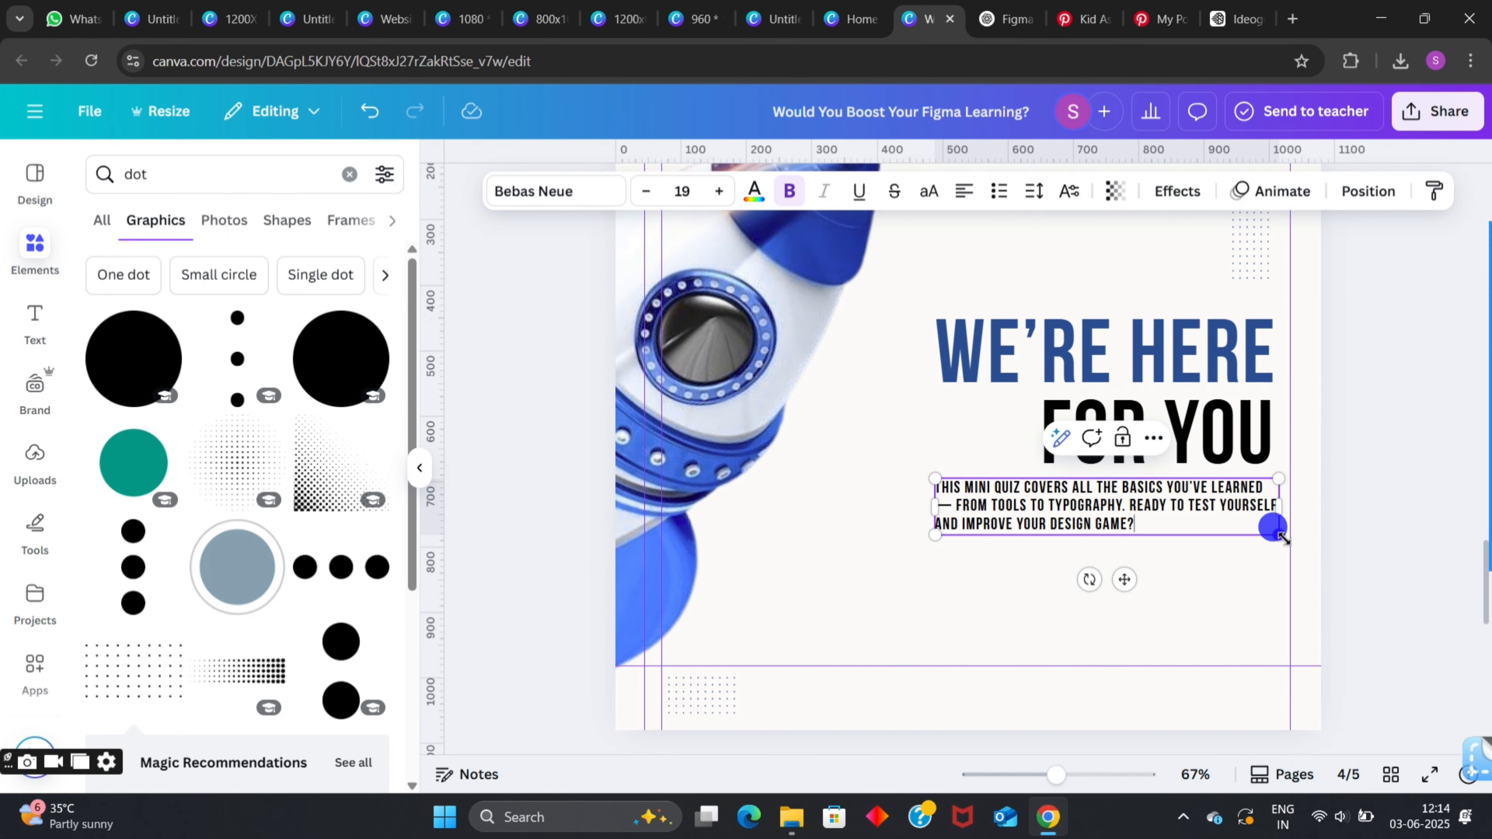
# Move the paragraph slightly lower, right-align it and widen its text box a little.
pyautogui.moveTo(1100, 507); pyautogui.dragTo(1090, 521)
pyautogui.click(964, 191)
pyautogui.click(964, 191)
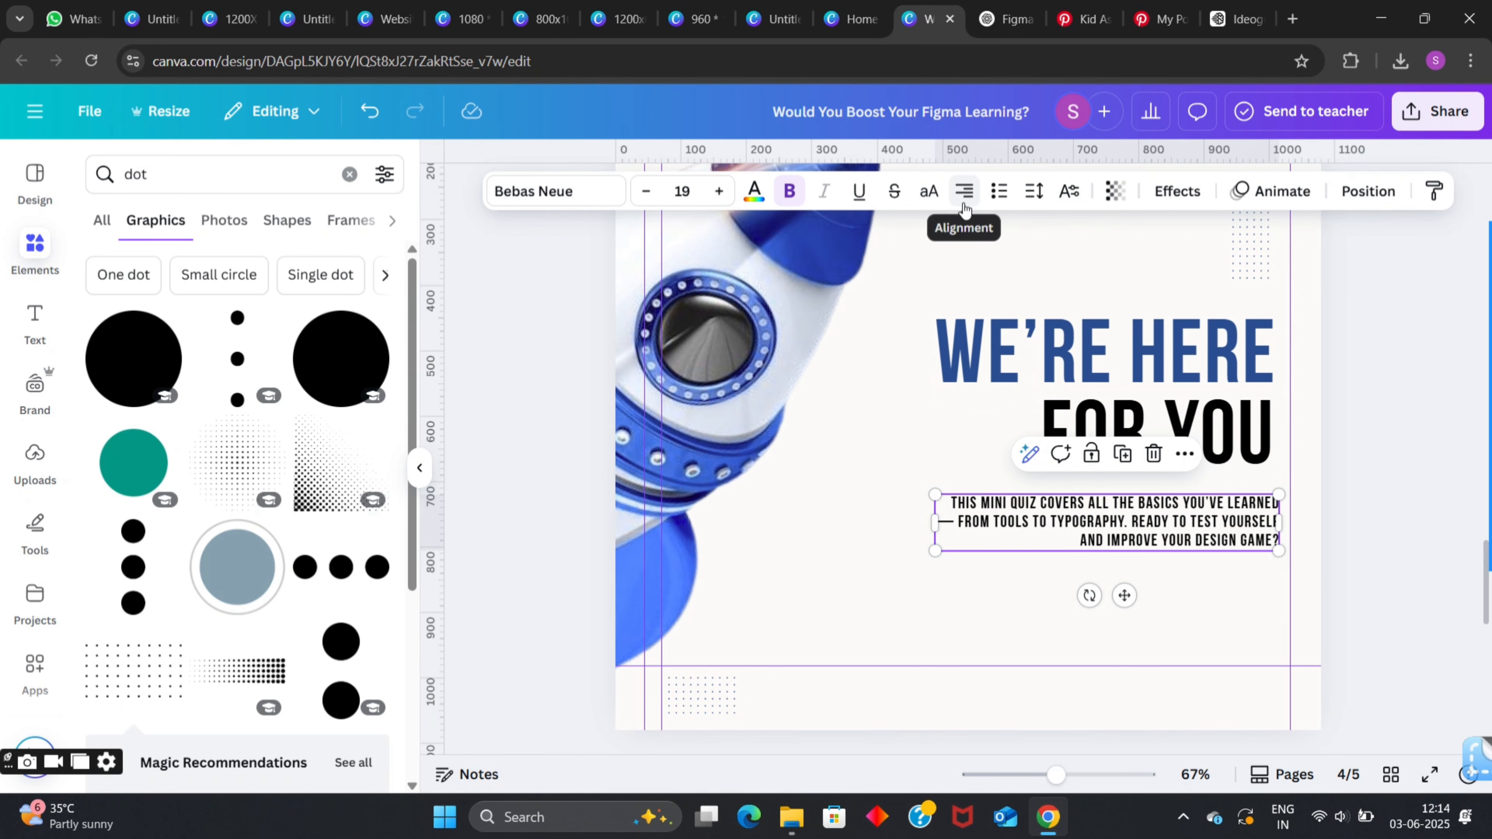
pyautogui.moveTo(930, 531); pyautogui.dragTo(921, 530)
pyautogui.click(1342, 506)
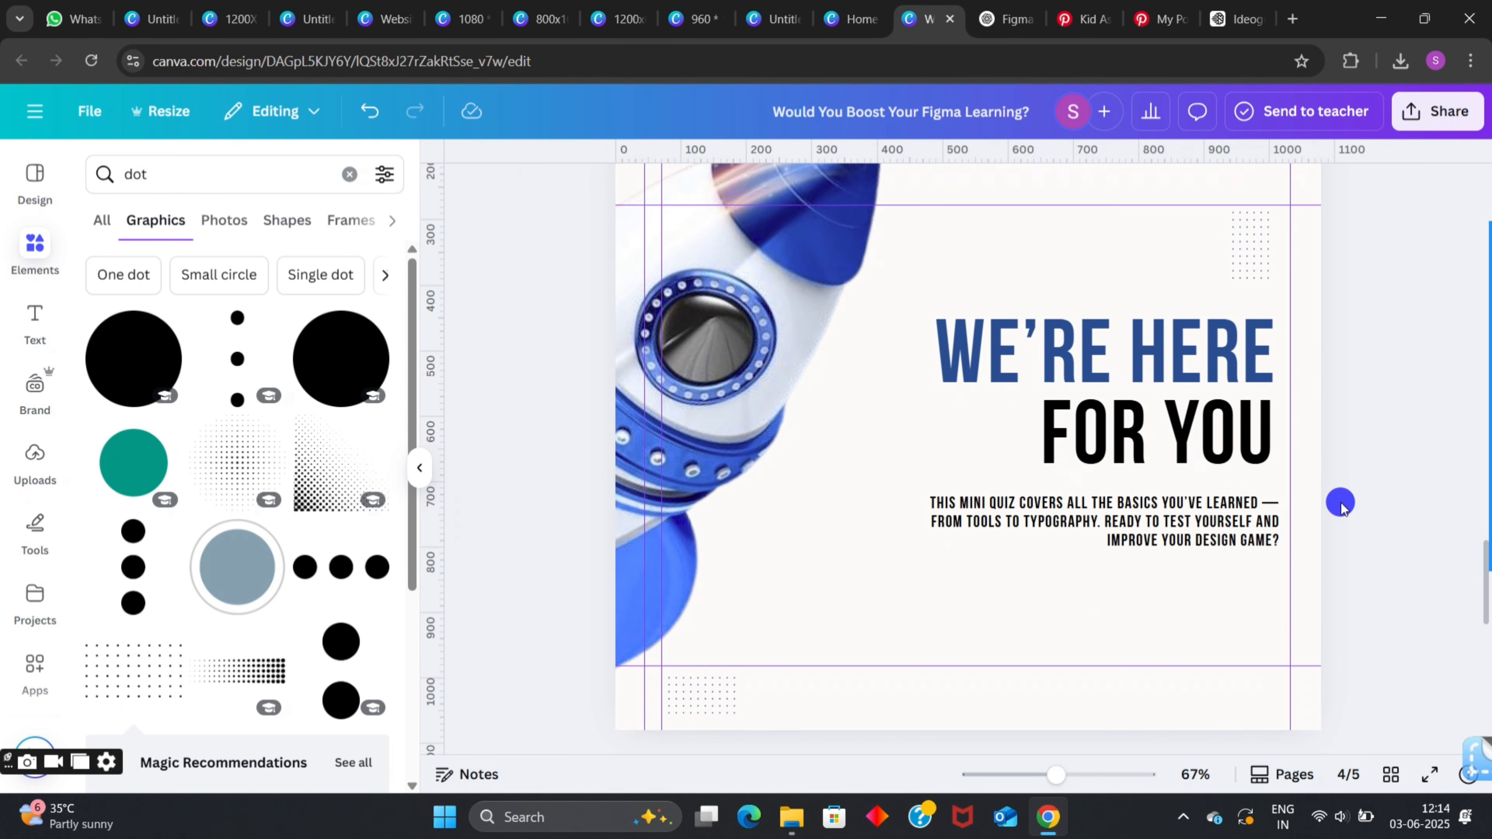
# Reduce the paragraph to size 17.4 and widen its text box to about 564.
pyautogui.click(1104, 513)
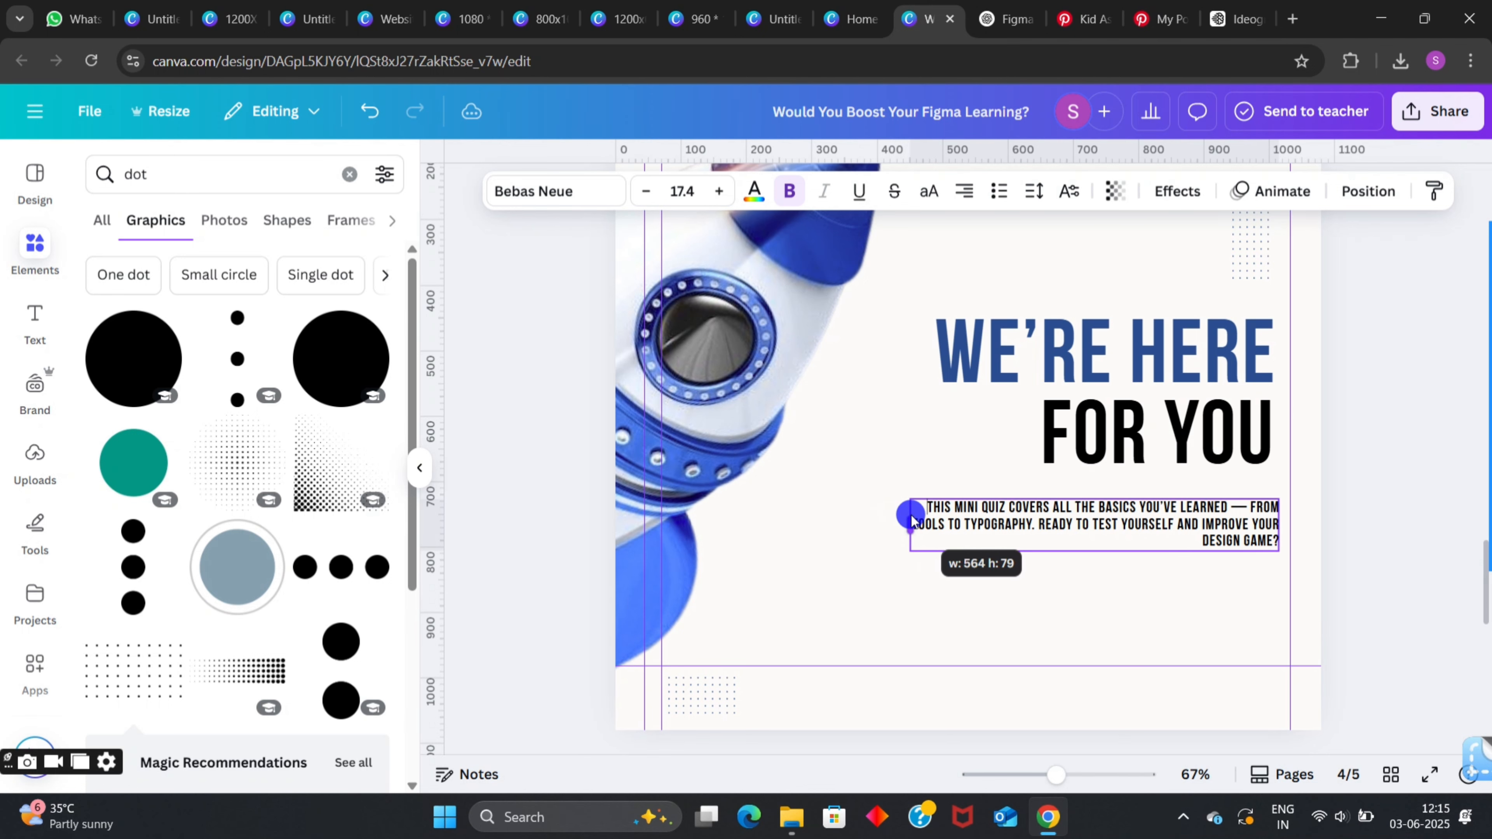
pyautogui.click(1366, 515)
pyautogui.scroll(4, 1369, 509)
pyautogui.scroll(-1, 1367, 501)
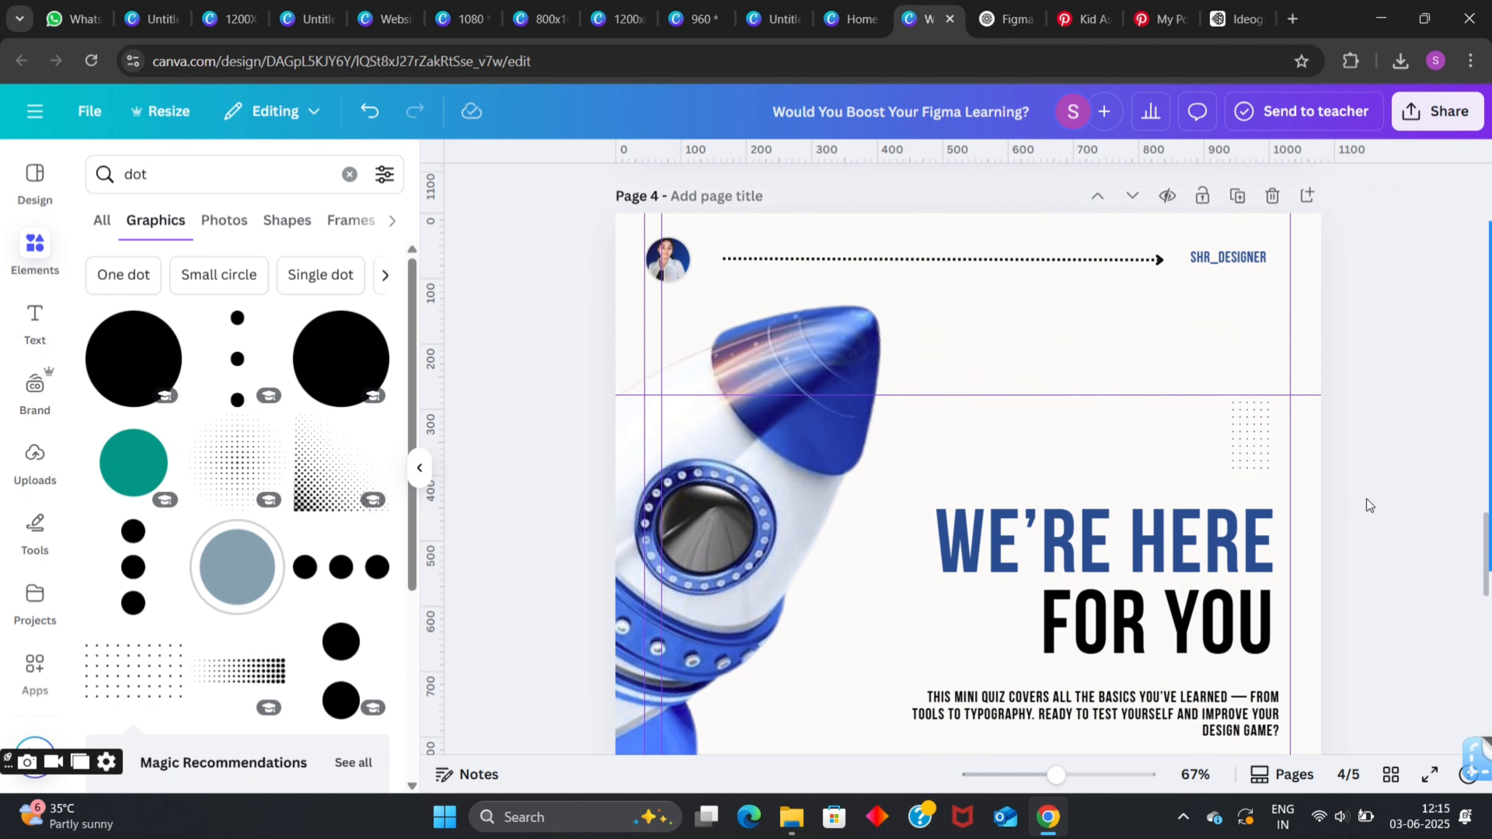
# Place a copy of page 3's blue heart on page 4 near the rocket's nose.
pyautogui.scroll(-3, 1367, 499)
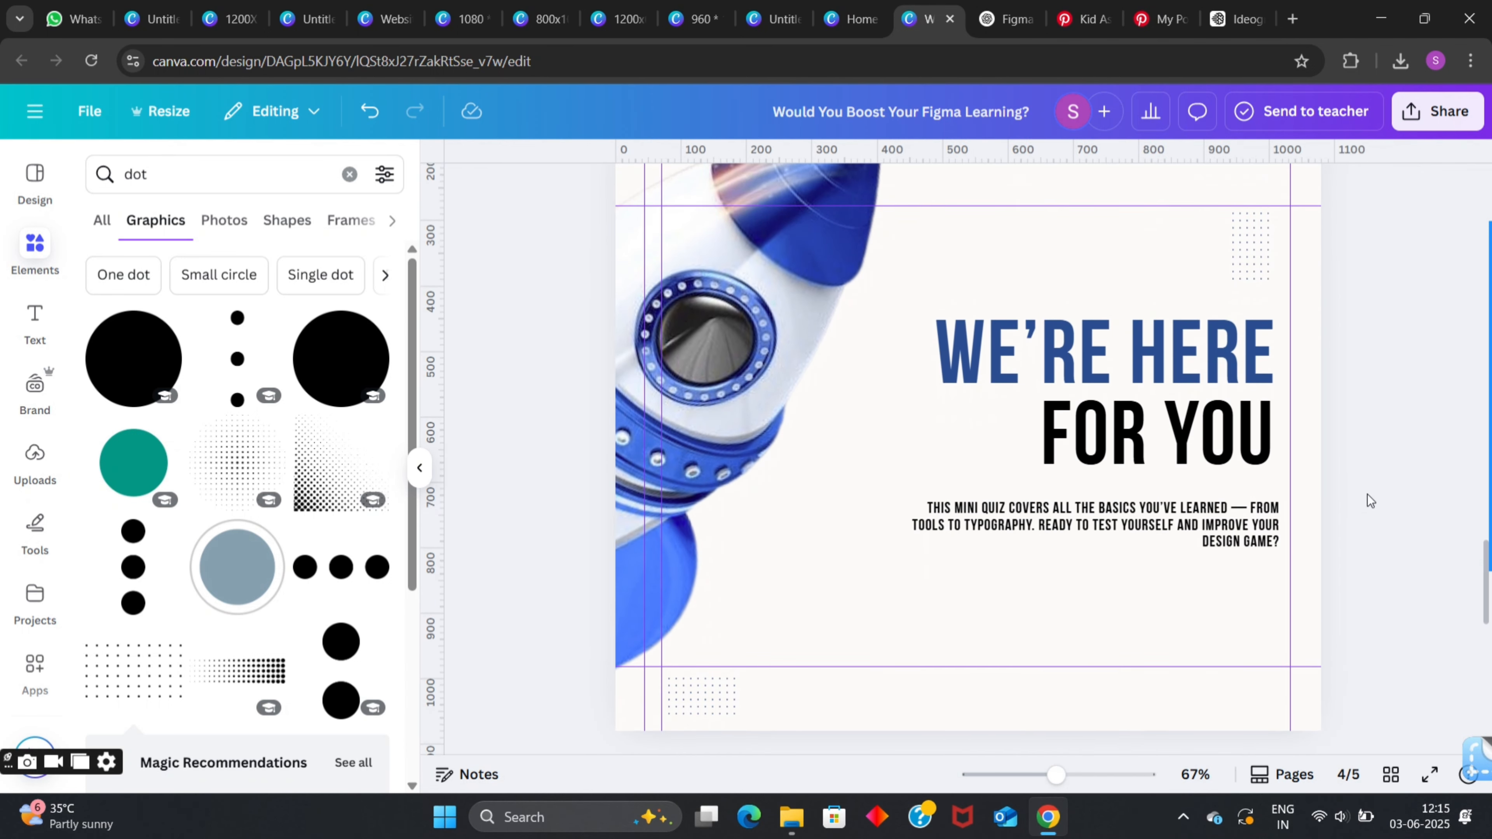
pyautogui.scroll(6, 1367, 494)
pyautogui.scroll(-6, 793, 250)
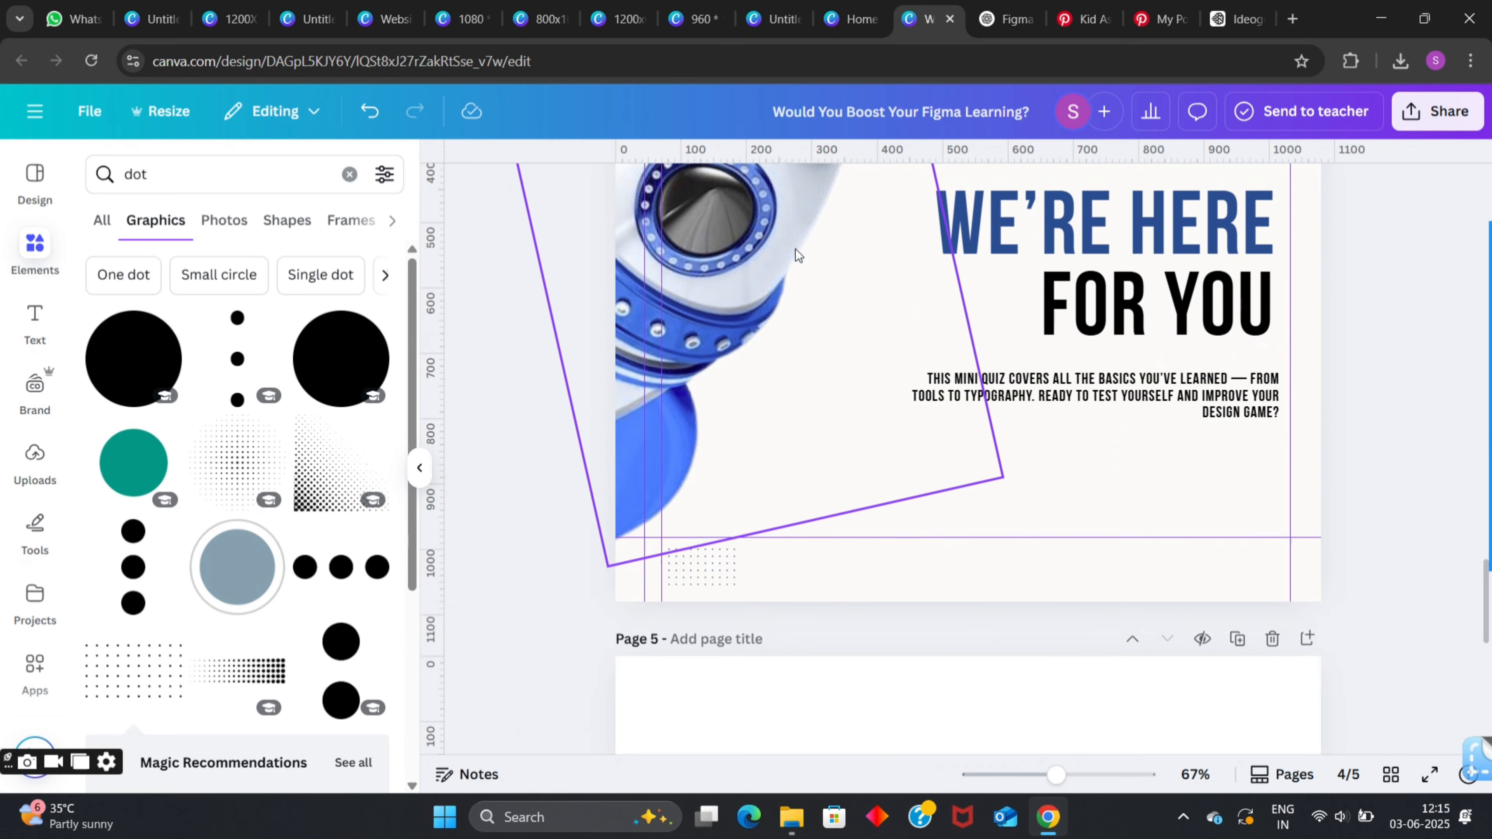
pyautogui.scroll(8, 796, 253)
pyautogui.click(1013, 473)
pyautogui.click(1291, 204)
pyautogui.scroll(-4, 267, 573)
pyautogui.click(267, 573)
pyautogui.moveTo(1010, 477); pyautogui.dragTo(914, 497)
pyautogui.scroll(-3, 983, 576)
pyautogui.moveTo(918, 585); pyautogui.dragTo(886, 580)
pyautogui.moveTo(924, 520)
pyautogui.mouseDown()
pyautogui.moveTo(906, 573)
pyautogui.moveTo(918, 544)
pyautogui.mouseUp()
pyautogui.scroll(-5, 889, 606)
pyautogui.scroll(2, 913, 535)
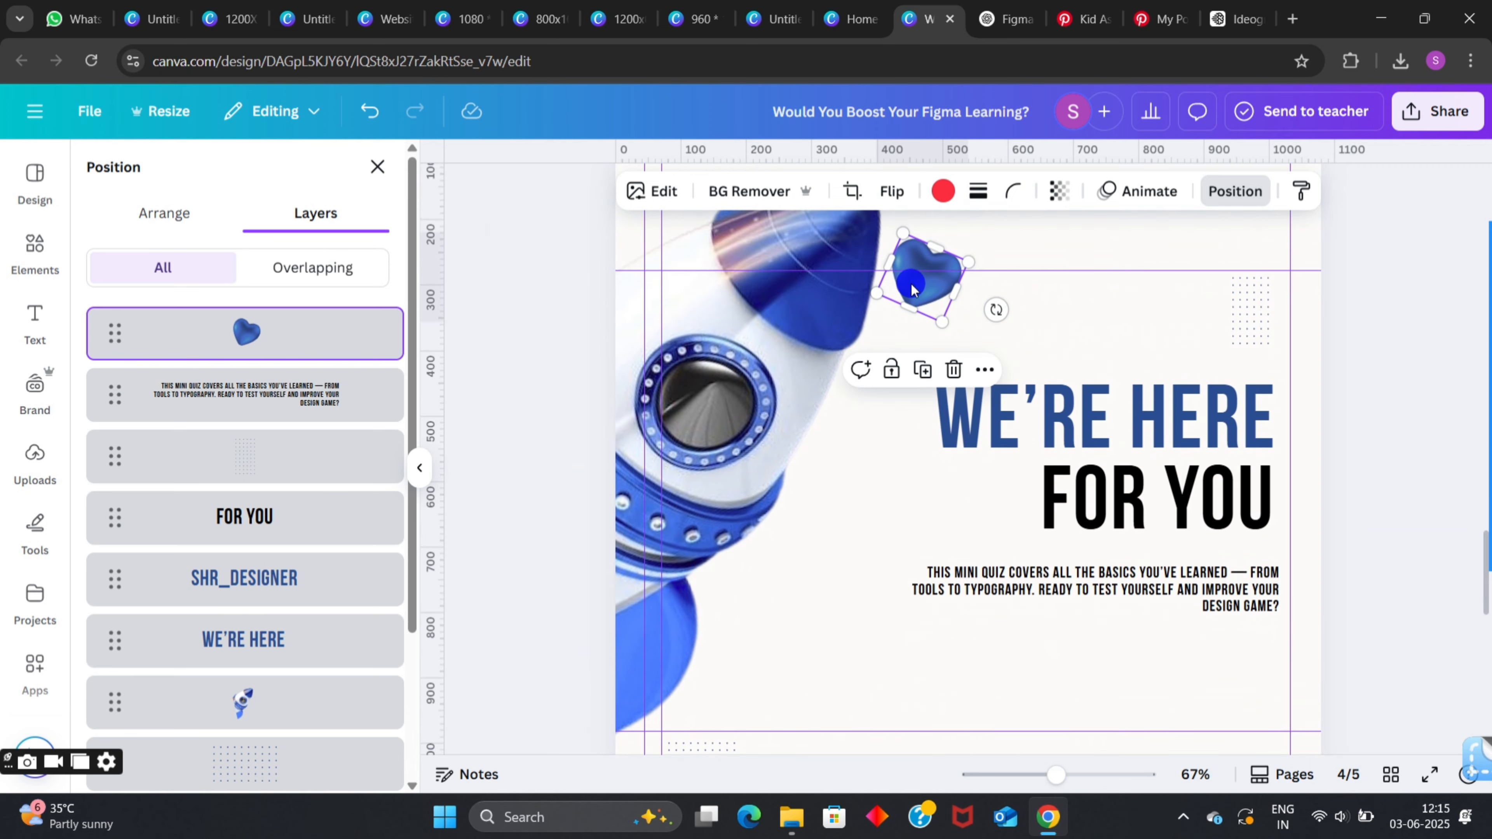
# Move the heart beside the lower part of the page 4 rocket and rotate it to about 43°.
pyautogui.moveTo(925, 267); pyautogui.dragTo(697, 670)
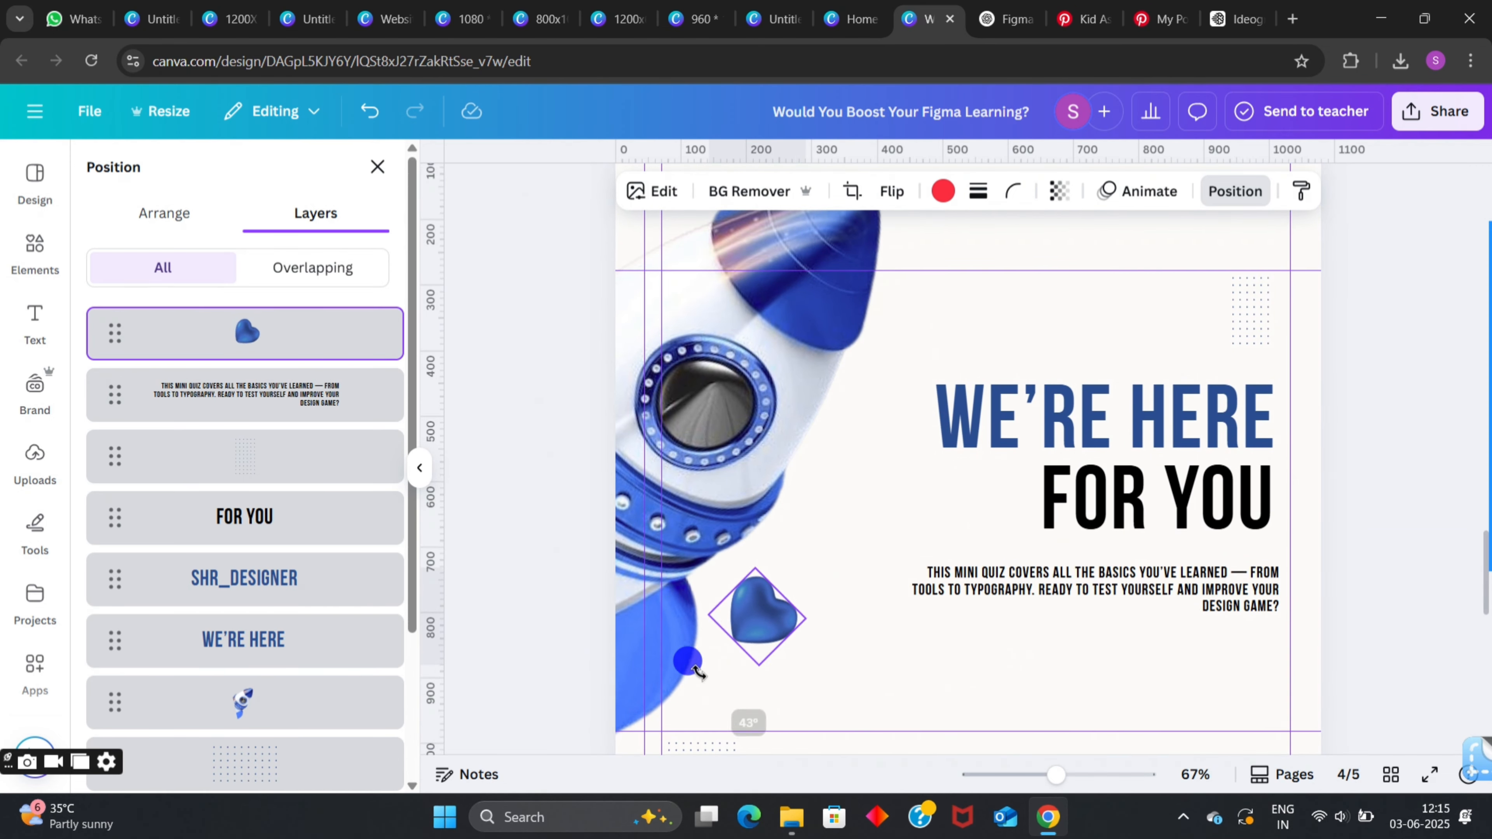
pyautogui.click(474, 525)
pyautogui.scroll(-3, 1016, 543)
pyautogui.scroll(1, 1347, 471)
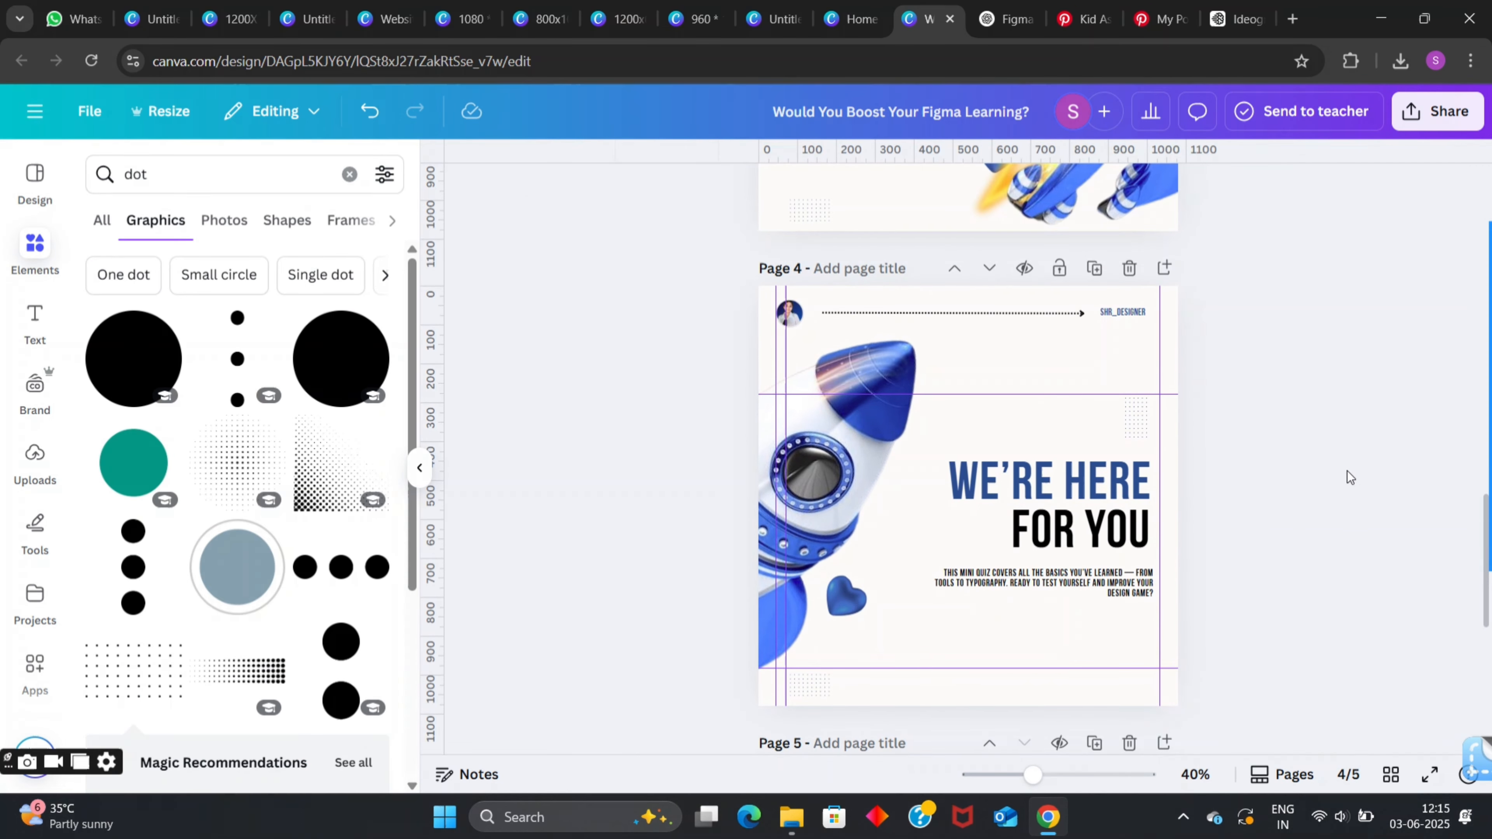
# Add a subheading text "01" to page 3, place it in the lower-right corner and scale it down to size 28.5.
pyautogui.scroll(8, 1328, 470)
pyautogui.scroll(-4, 1326, 493)
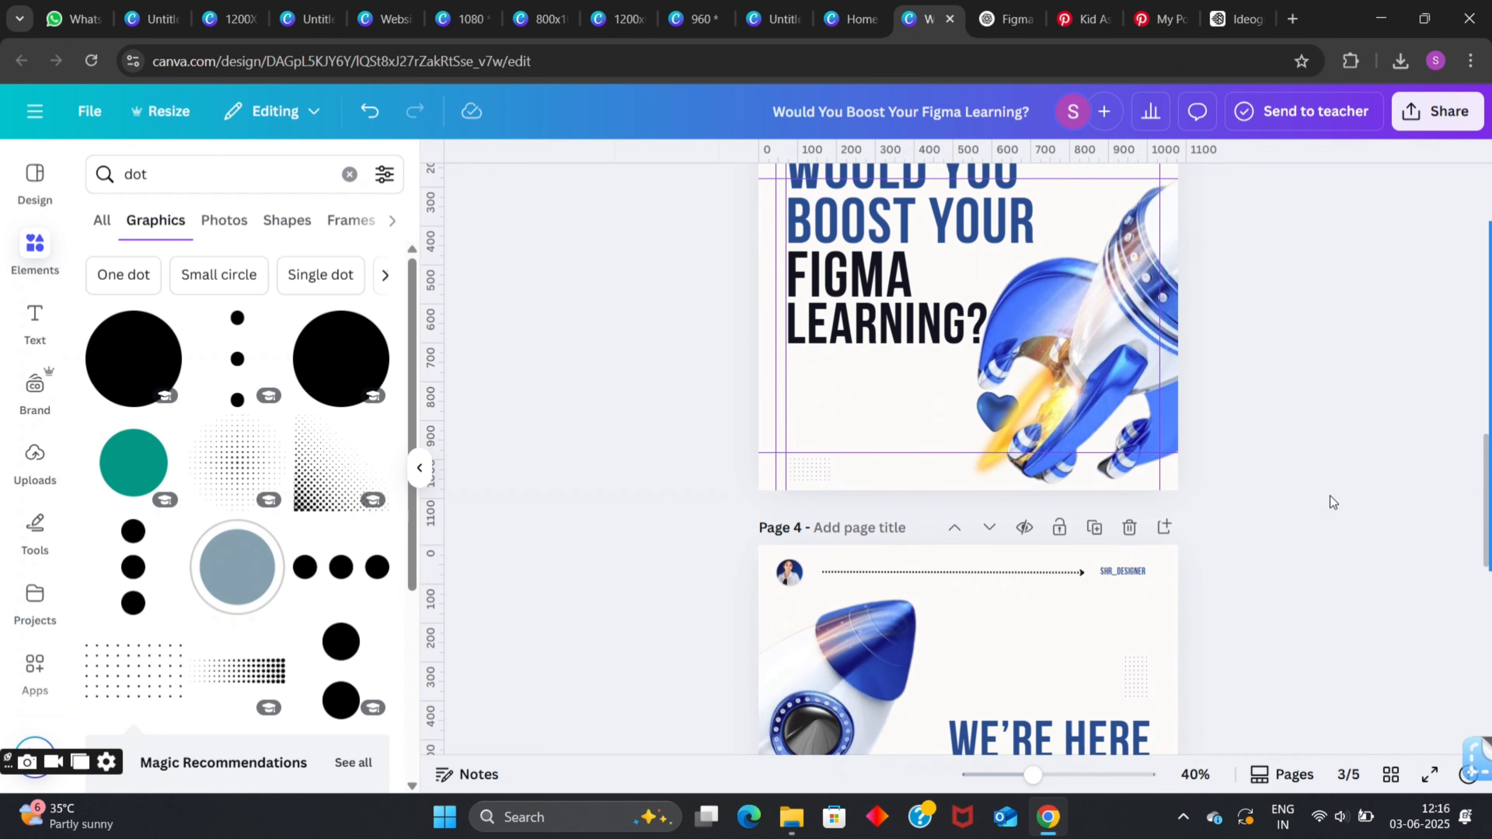
pyautogui.scroll(-4, 1329, 496)
pyautogui.scroll(5, 1329, 495)
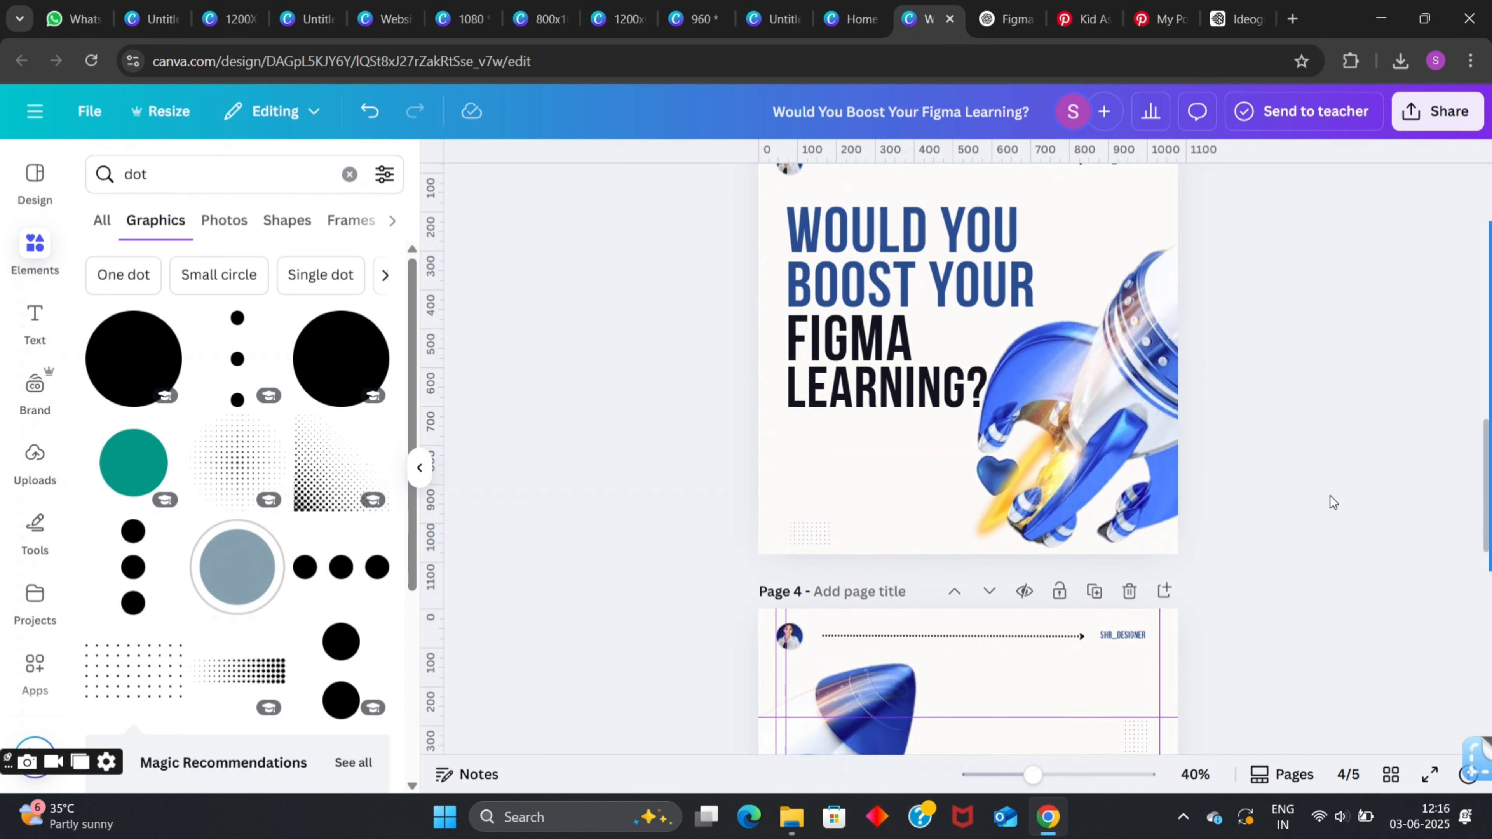
pyautogui.scroll(1, 1330, 495)
pyautogui.click(35, 324)
pyautogui.click(172, 426)
pyautogui.write('01')
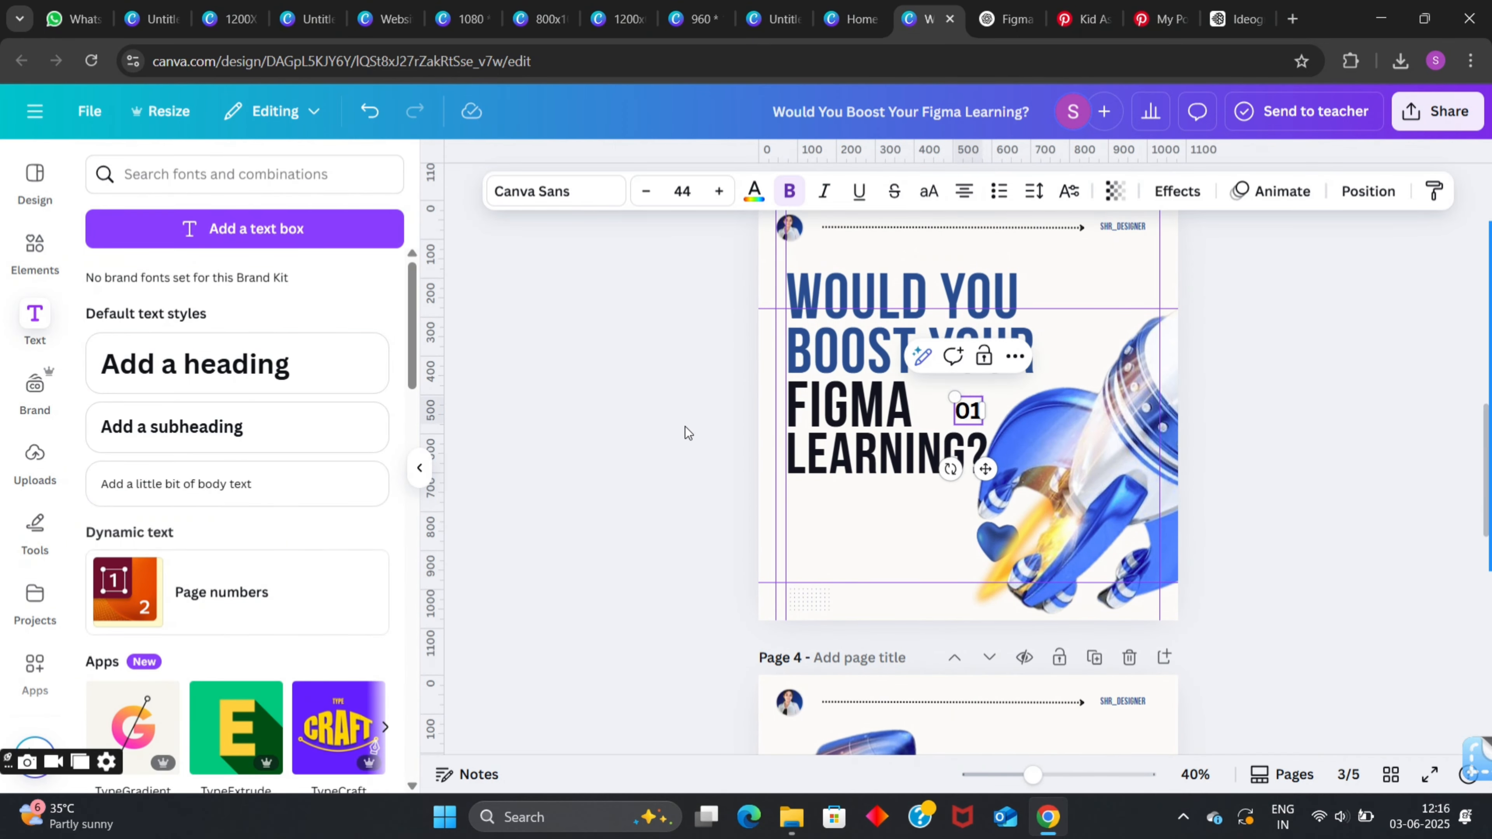
pyautogui.scroll(5, 1163, 654)
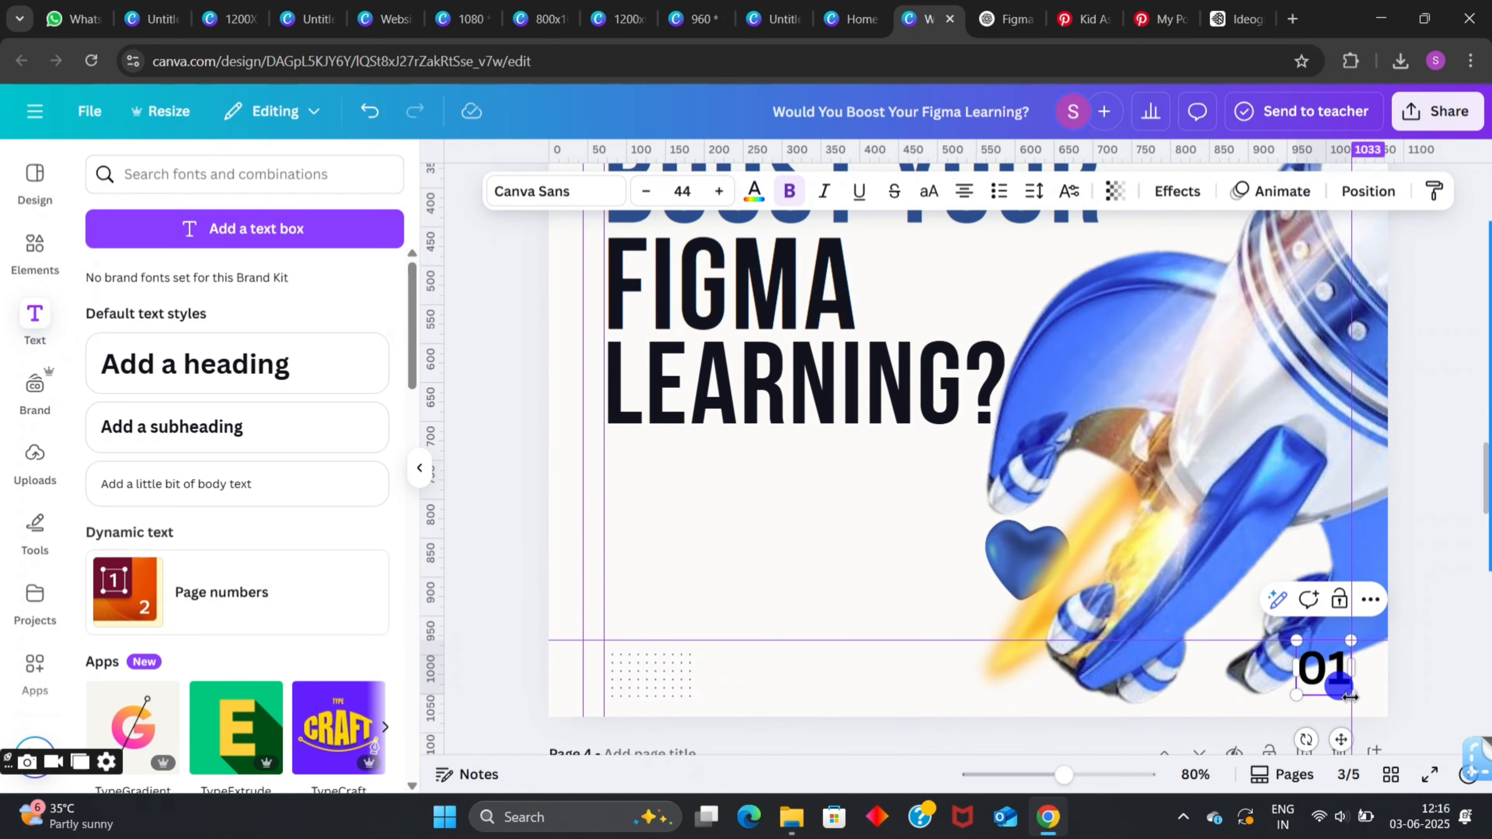
pyautogui.moveTo(1296, 695); pyautogui.dragTo(1317, 670)
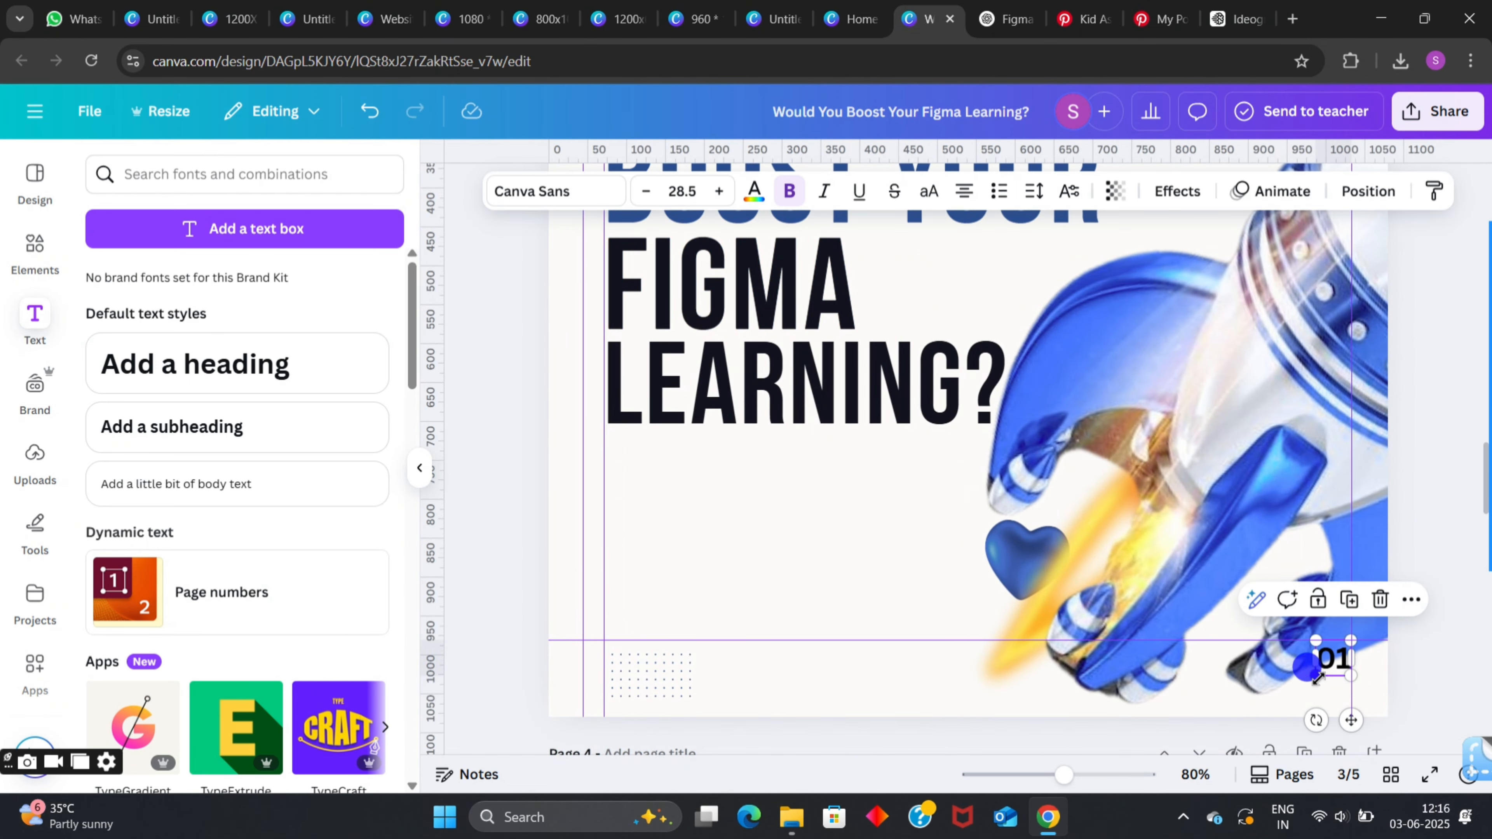
# Copy the page number to the lower-right corner of page 4 and change it to "02".
pyautogui.scroll(-5, 1320, 667)
pyautogui.scroll(-10, 1321, 668)
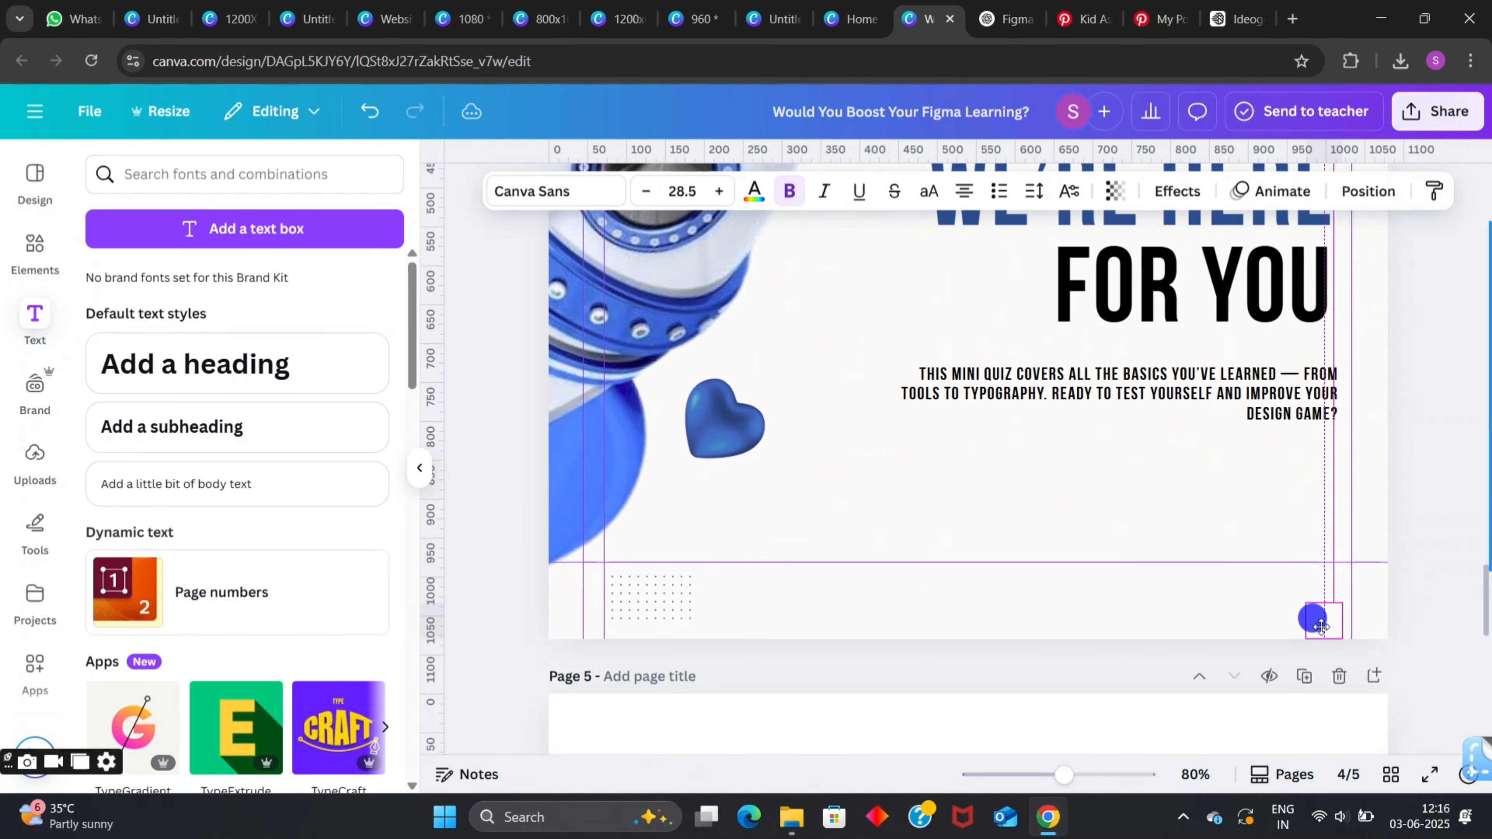
pyautogui.moveTo(1326, 595); pyautogui.dragTo(1335, 584)
pyautogui.click(1363, 560)
pyautogui.click(1330, 580)
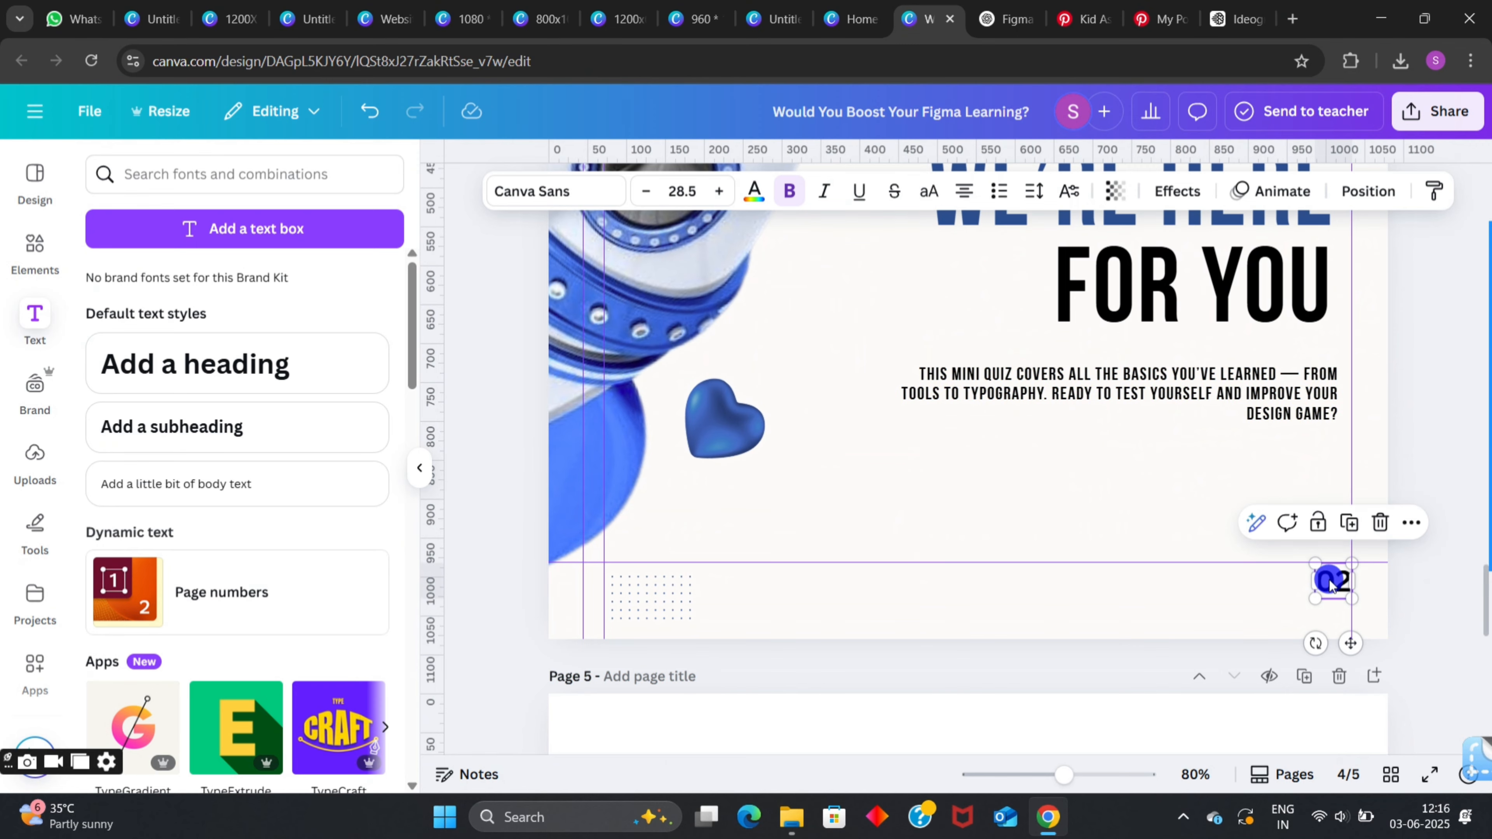
pyautogui.click(1401, 571)
# Duplicate page 4 and change the page number on the copy to "03".
pyautogui.scroll(2, 1402, 577)
pyautogui.scroll(-4, 1402, 577)
pyautogui.scroll(-5, 1402, 576)
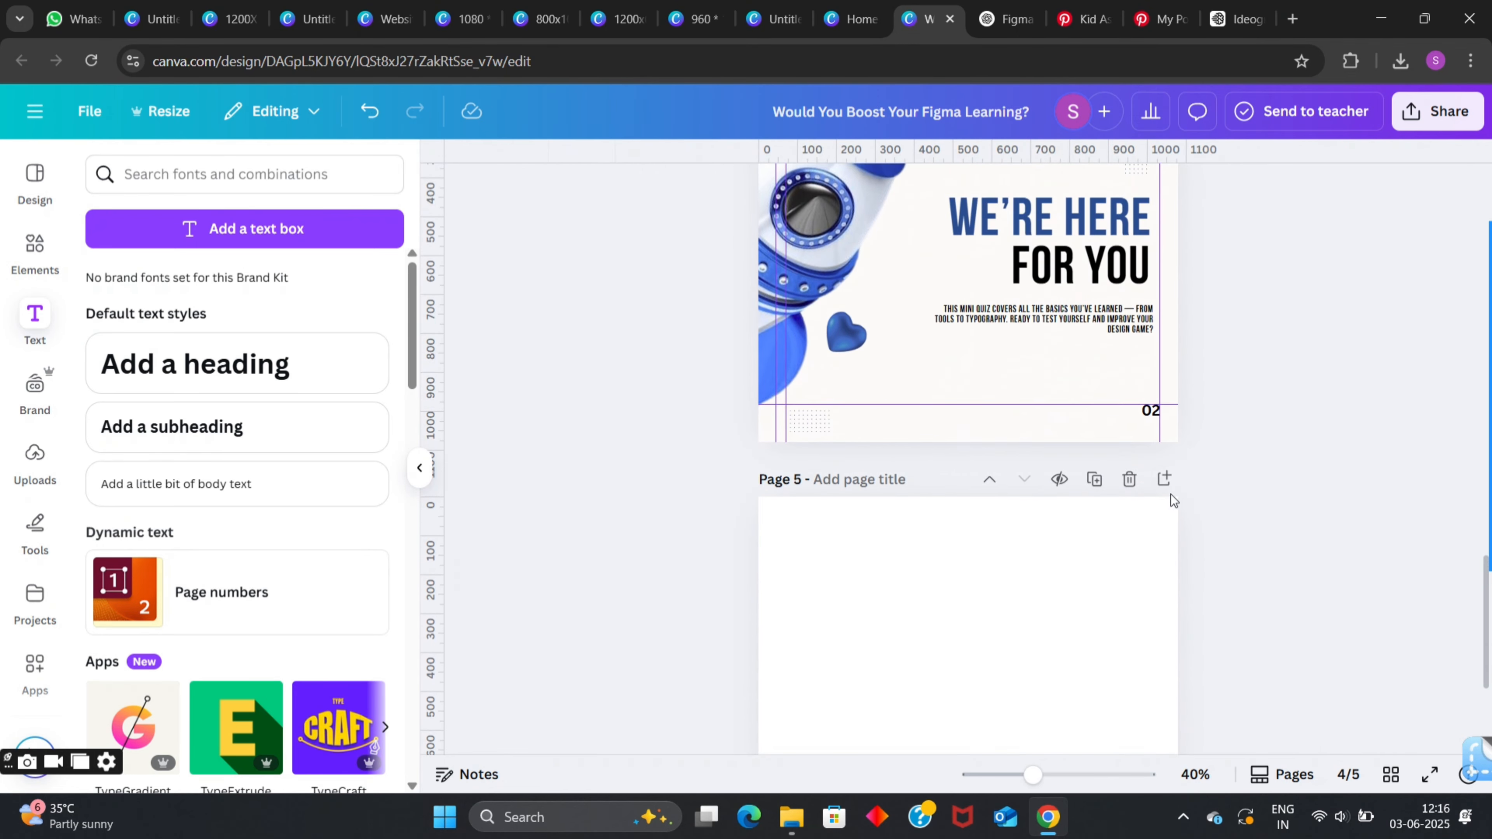
pyautogui.scroll(1, 1169, 440)
pyautogui.scroll(3, 1162, 332)
pyautogui.click(1102, 338)
pyautogui.doubleClick(1151, 540)
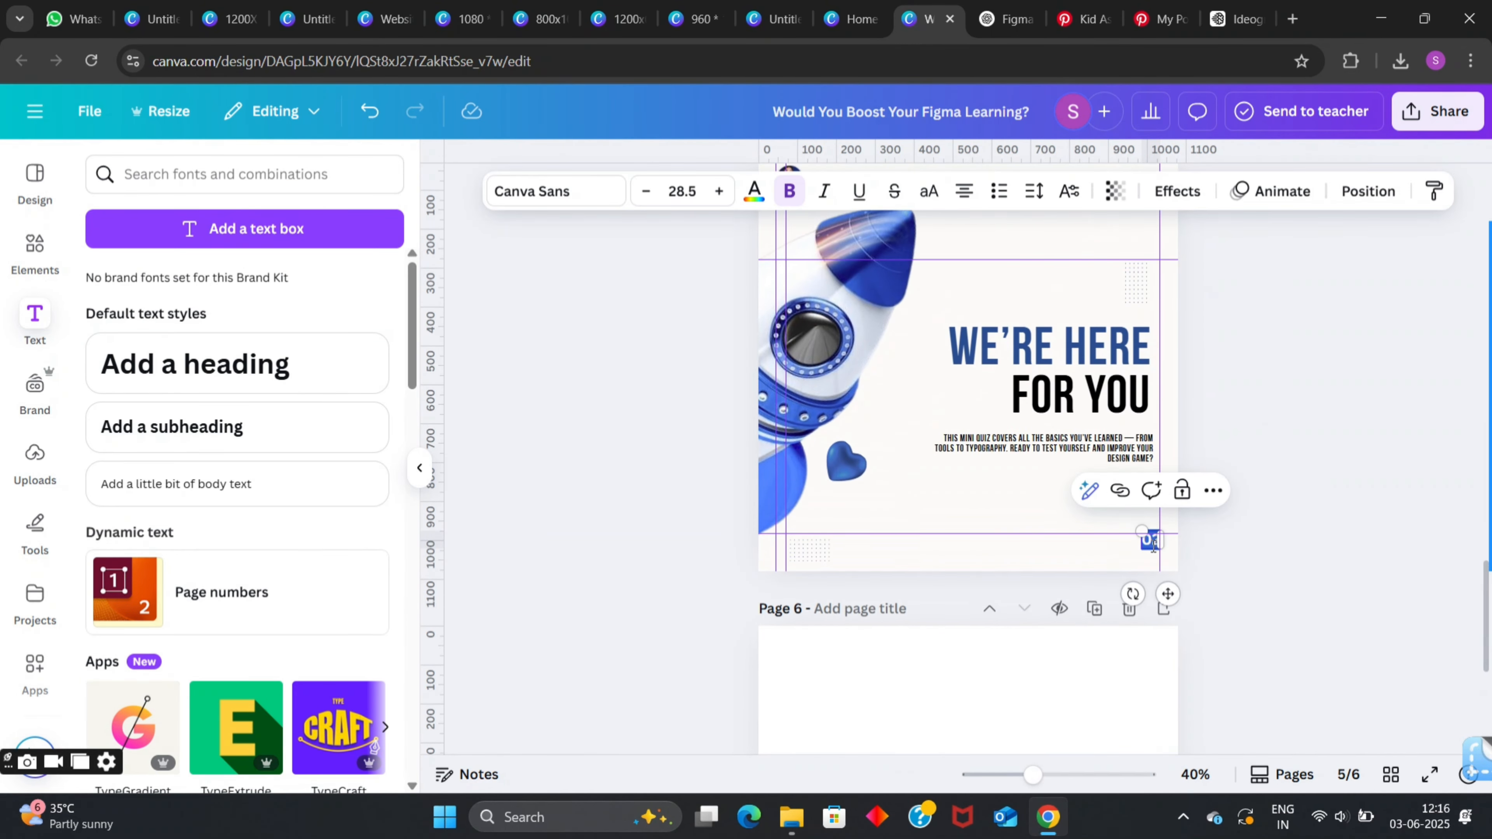
pyautogui.click(1203, 568)
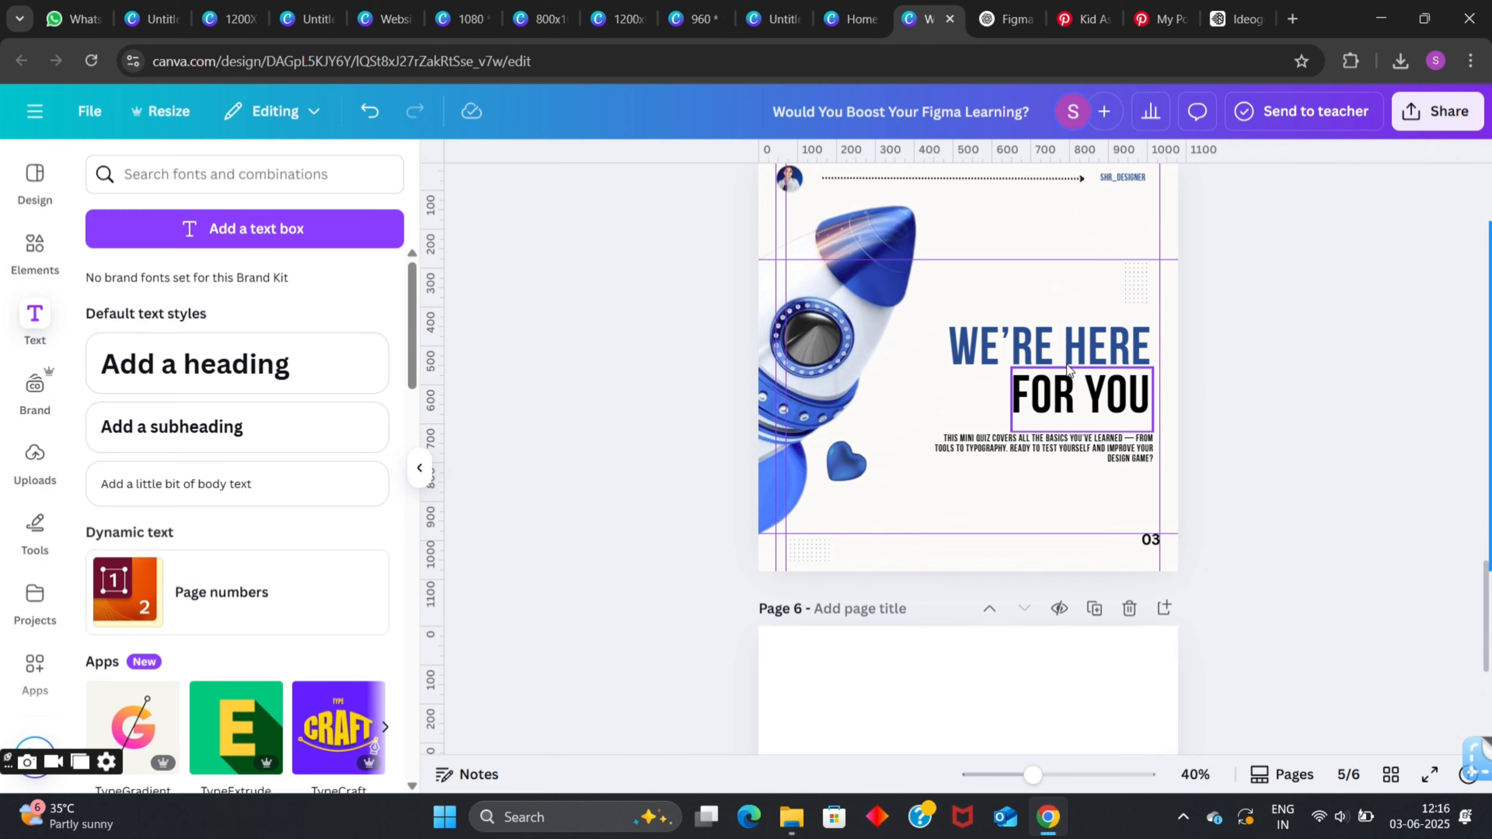
# Delete the rocket from page 5 and replace its blue heading with ChatGPT's question "What does the Move tool in Figma do?".
pyautogui.press('Delete')
pyautogui.click(1002, 19)
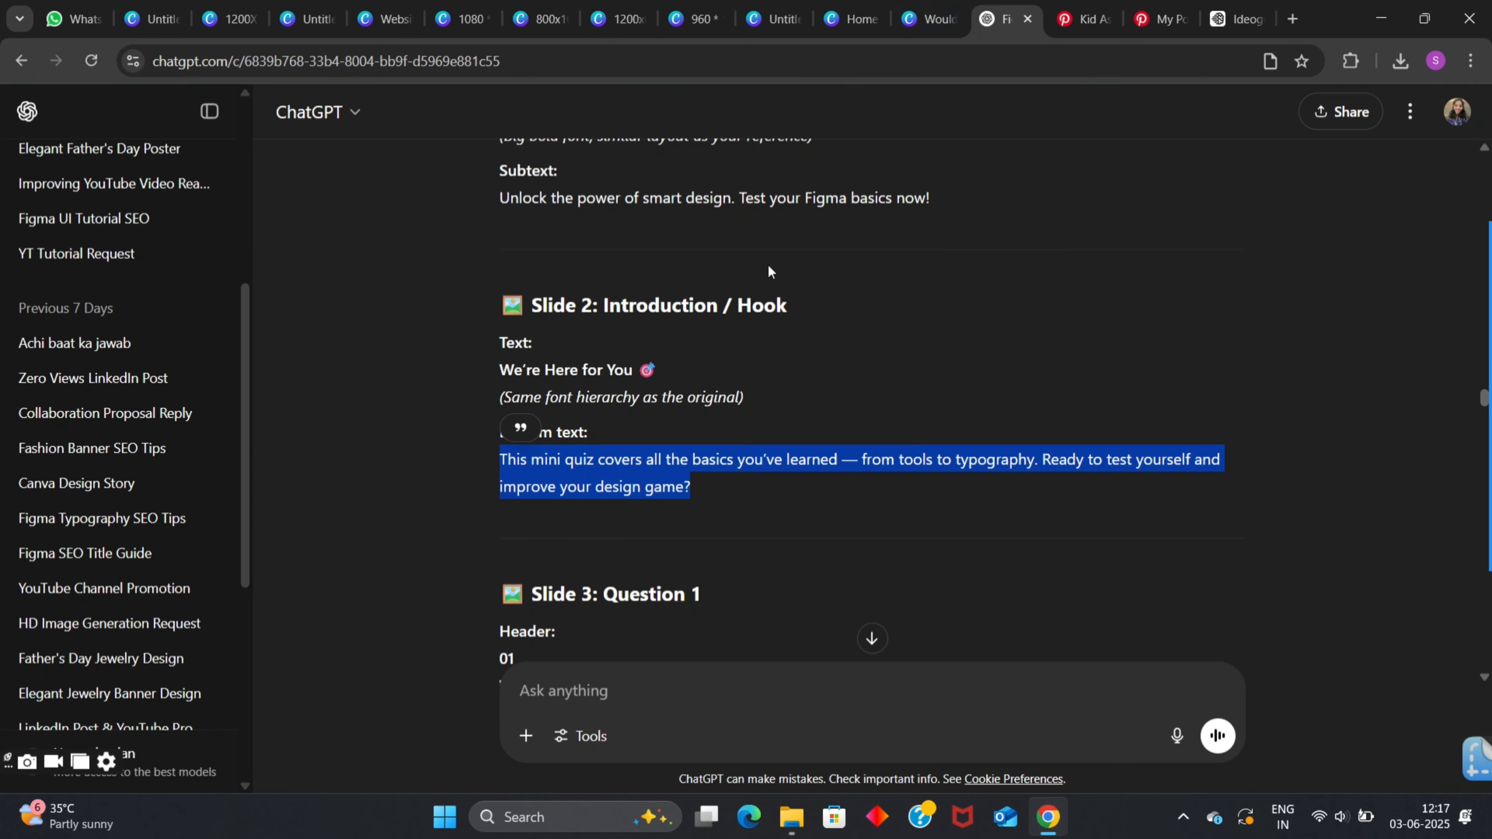
pyautogui.click(744, 382)
pyautogui.scroll(-2, 730, 493)
pyautogui.scroll(-1, 504, 423)
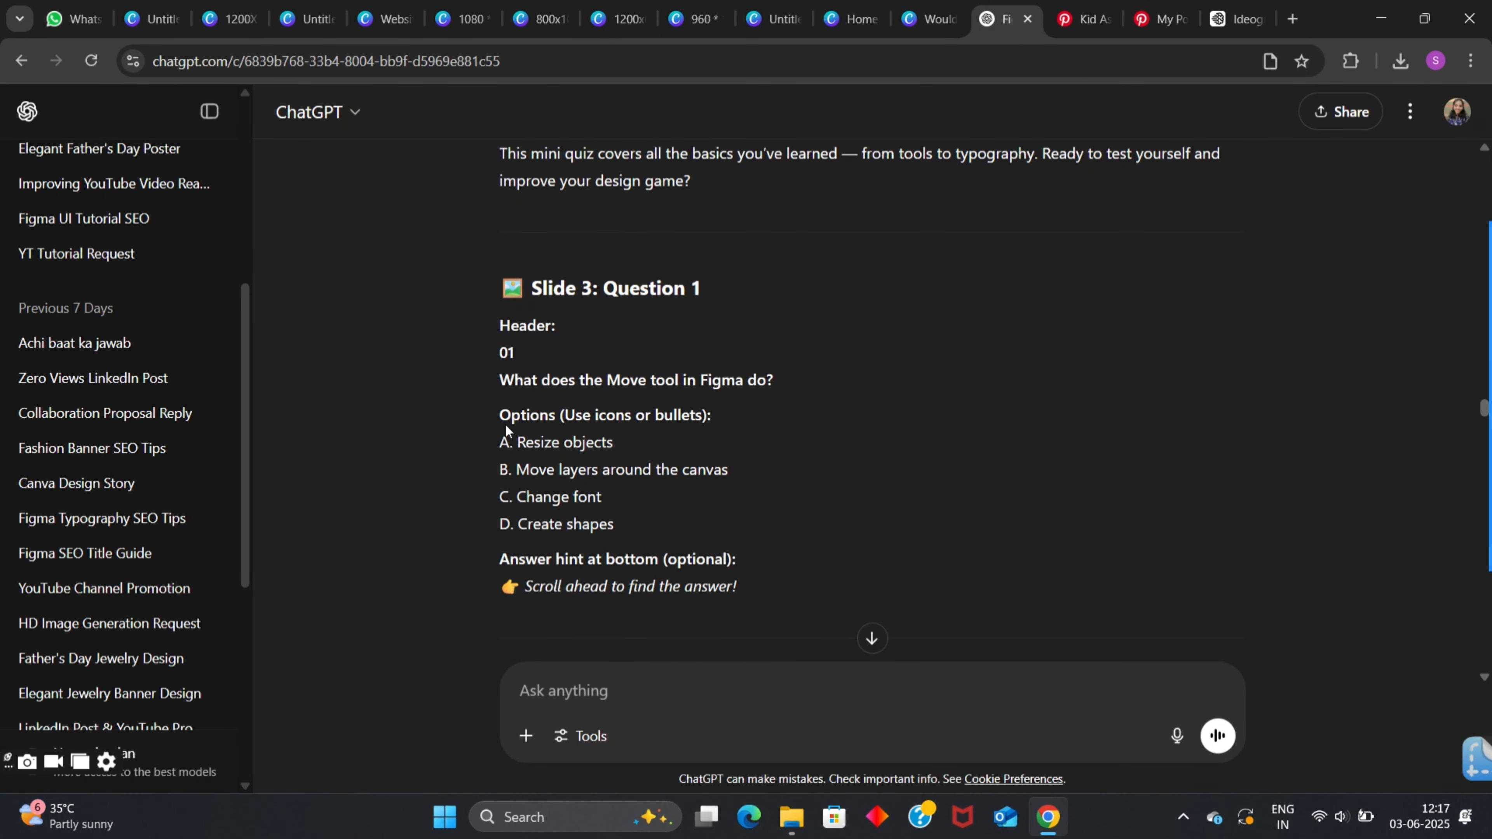
pyautogui.click(904, 10)
pyautogui.doubleClick(1049, 348)
pyautogui.click(1002, 19)
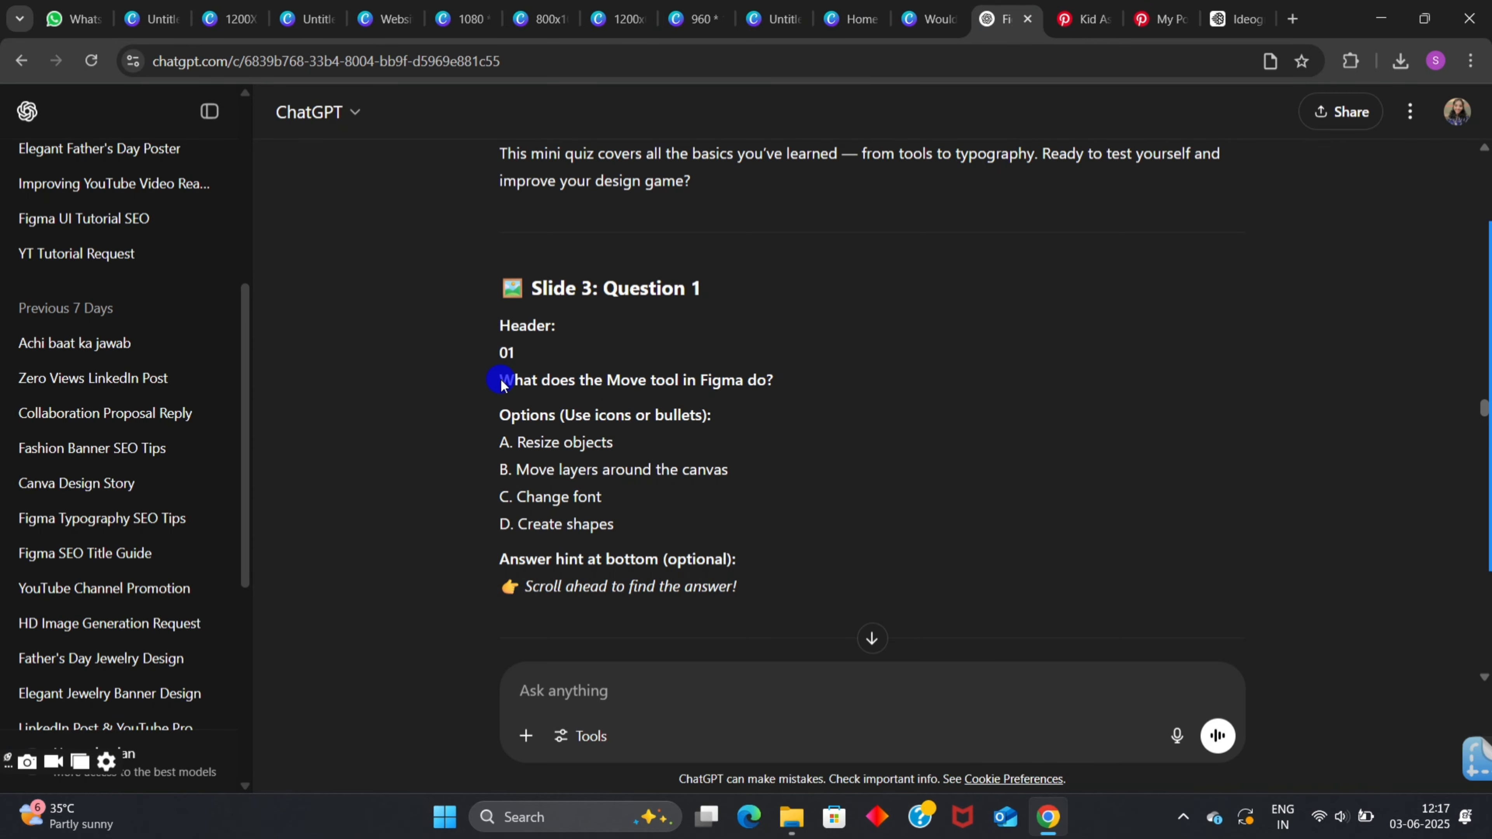
pyautogui.hotkey('ctrl', 'c')
pyautogui.hotkey('ctrl', 'shift', 'Tab')
pyautogui.hotkey('ctrl', 'v')
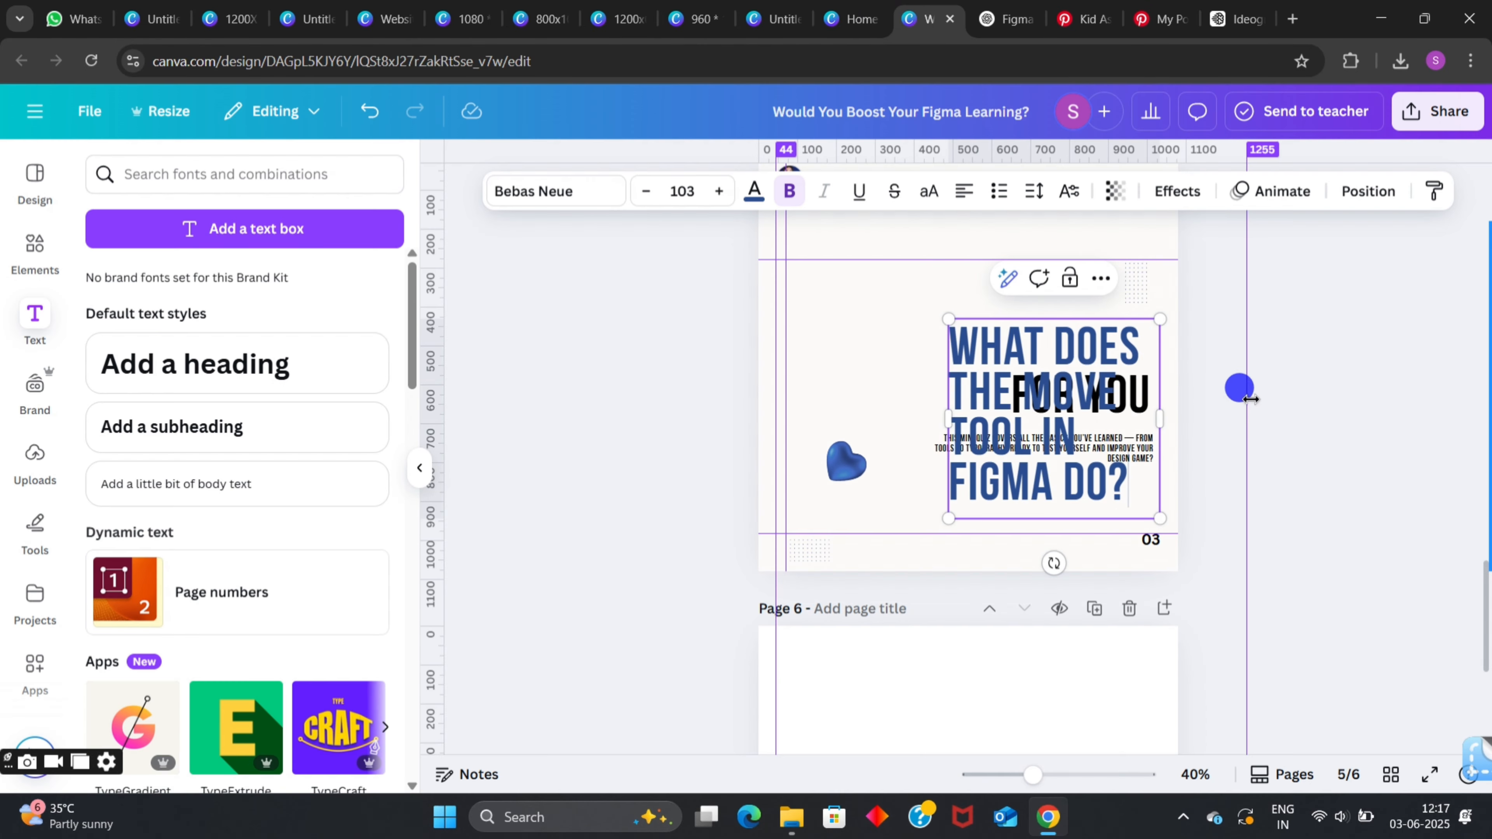
# Scale the question down to two lines and move it up against the left margin guide.
pyautogui.moveTo(943, 416); pyautogui.dragTo(869, 357)
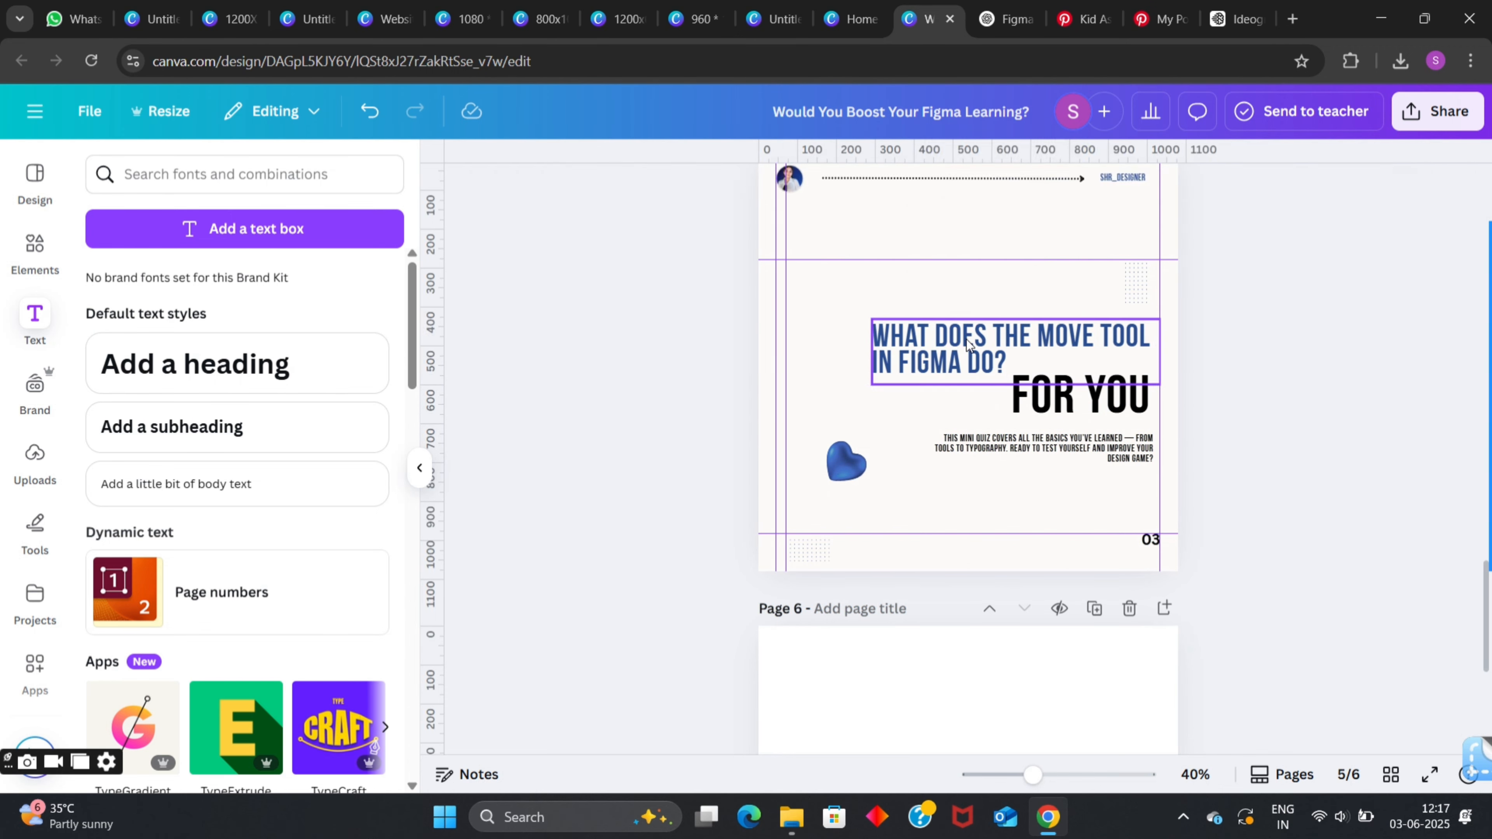
pyautogui.moveTo(958, 331); pyautogui.dragTo(872, 270)
pyautogui.click(1222, 315)
# Add a subheading text "01" to page 5 in Bebas Neue Cyrillic and enlarge it to size 220.
pyautogui.scroll(1, 1348, 336)
pyautogui.click(172, 426)
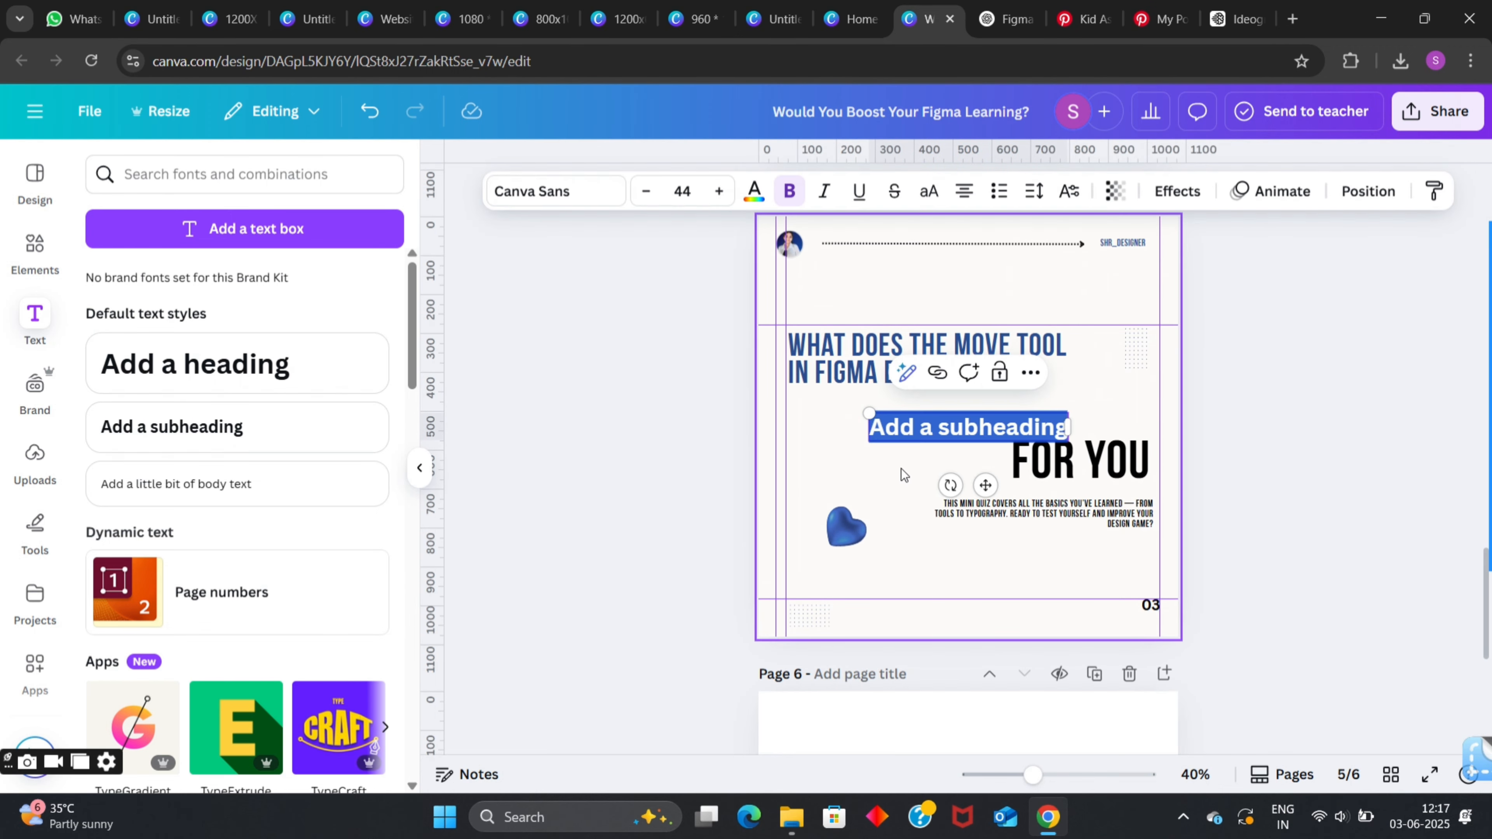
pyautogui.write('01')
pyautogui.click(580, 198)
pyautogui.write('beb')
pyautogui.click(166, 391)
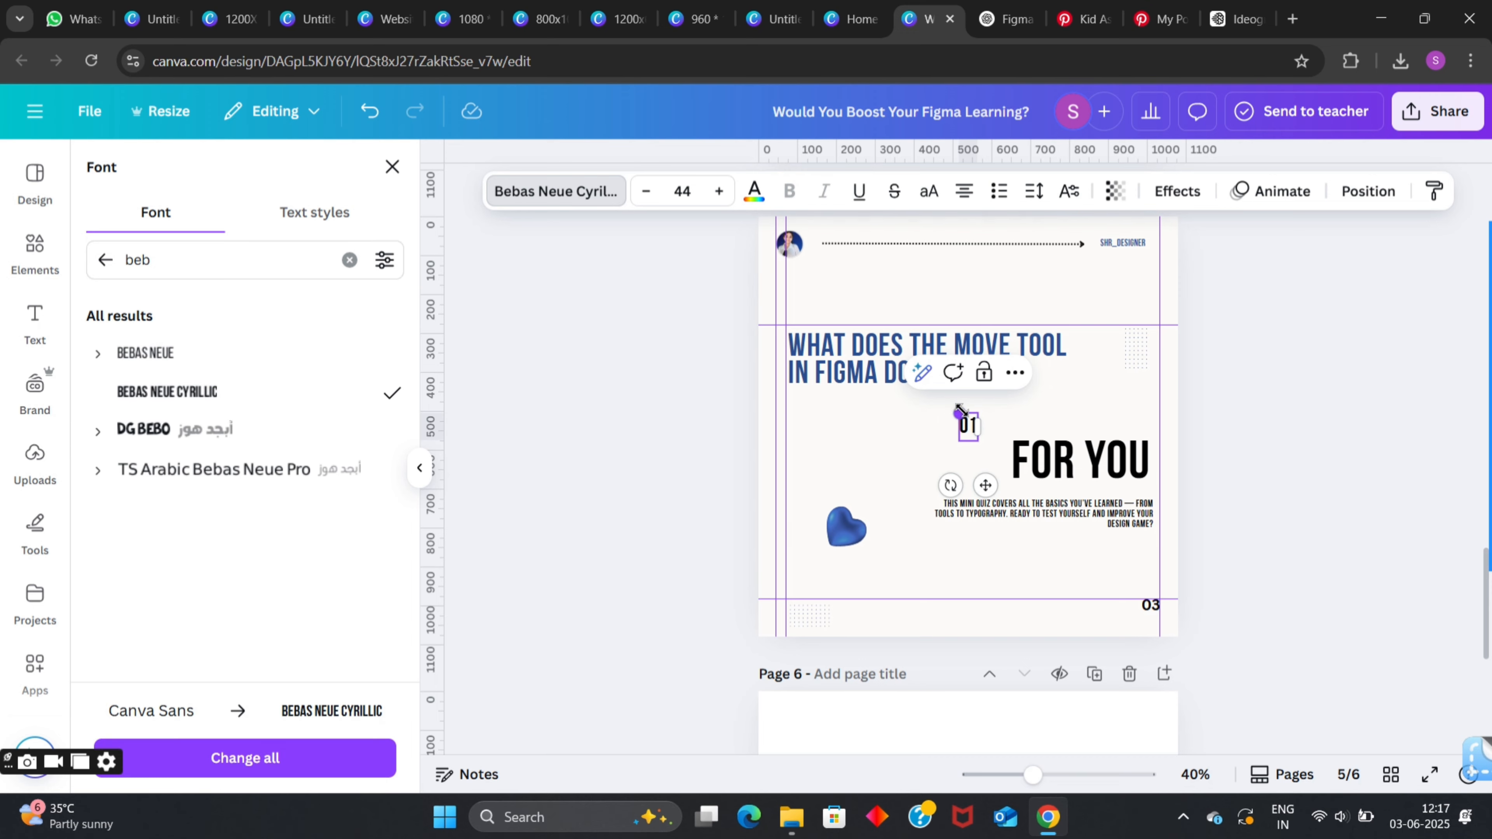
pyautogui.moveTo(955, 413); pyautogui.dragTo(887, 304)
# Give the large "01" a blue fill and a black Outline effect with thickness 26.
pyautogui.click(1168, 194)
pyautogui.click(376, 432)
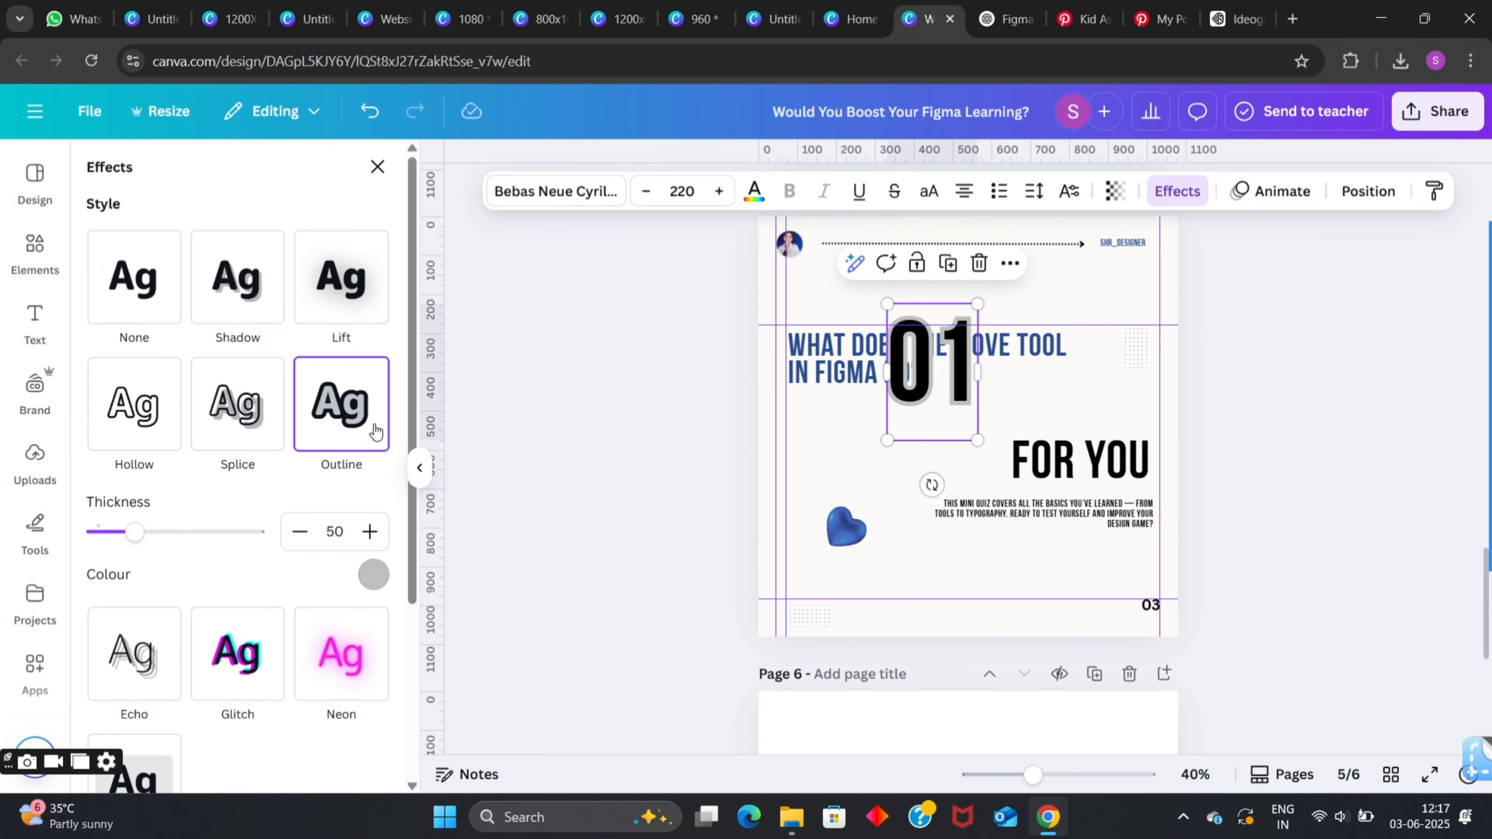
pyautogui.click(374, 575)
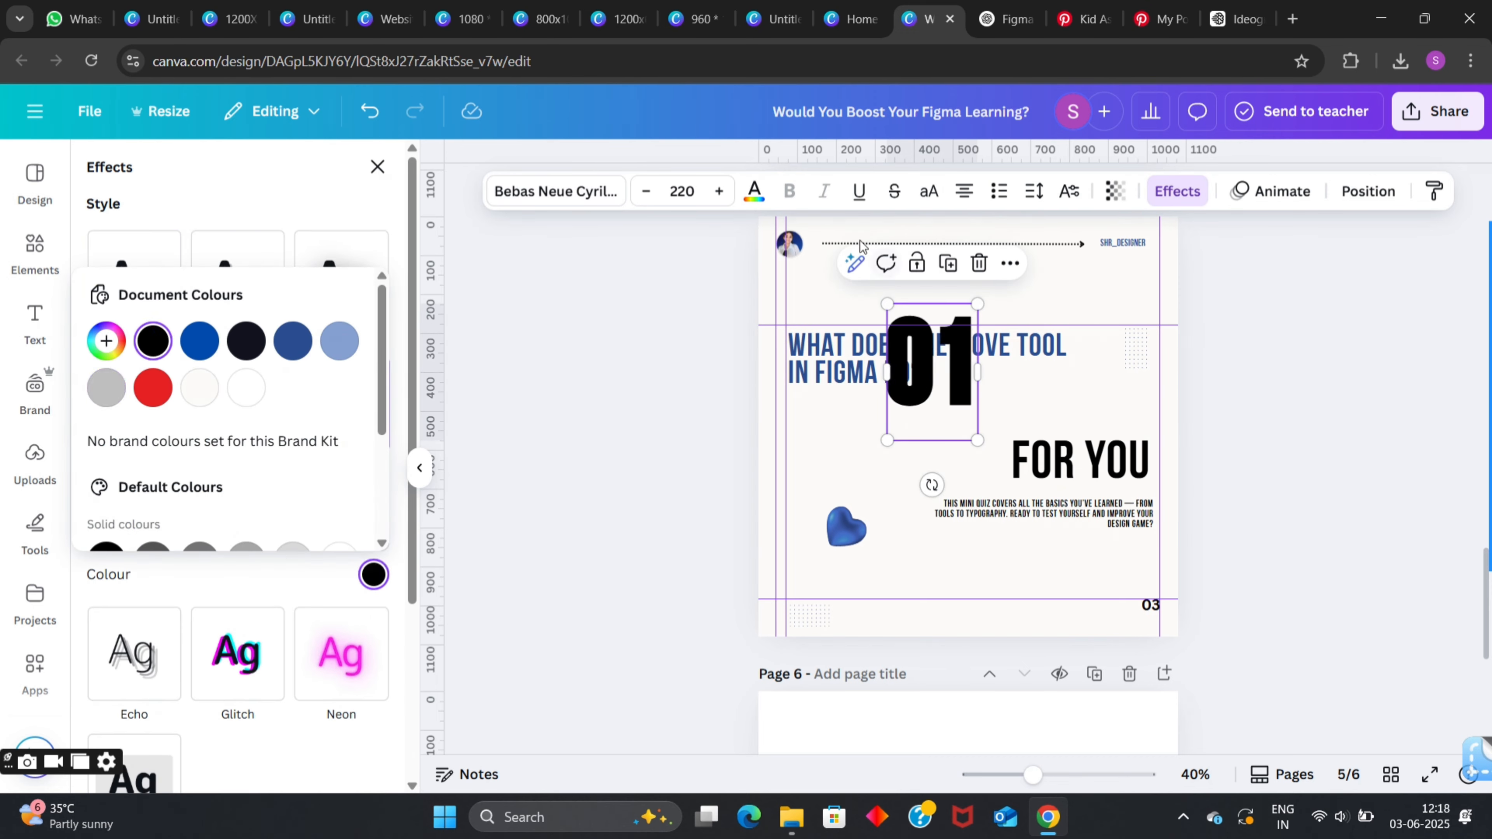
pyautogui.click(754, 191)
pyautogui.click(211, 532)
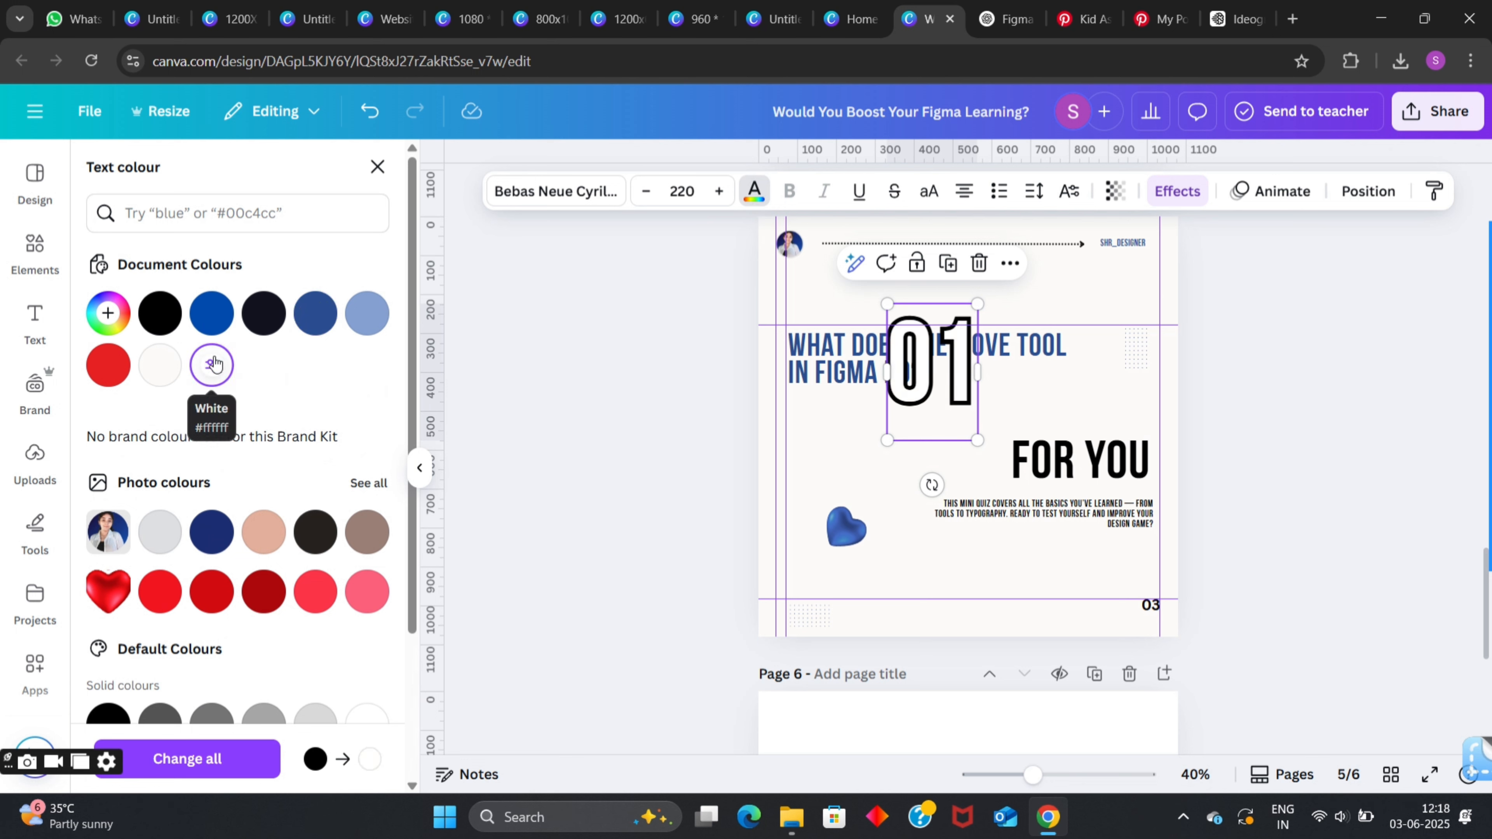
pyautogui.click(1177, 192)
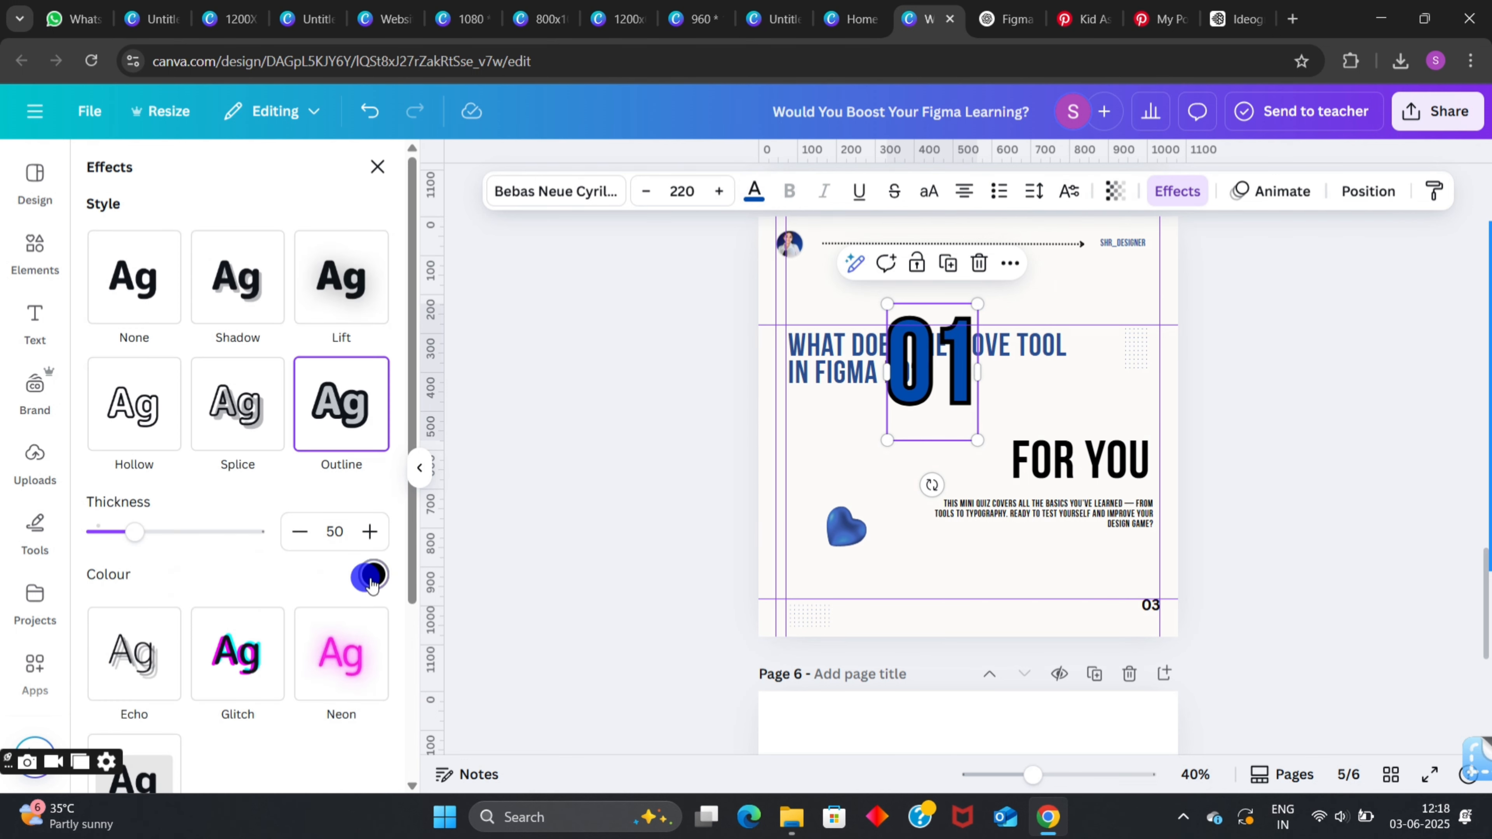
pyautogui.click(372, 574)
pyautogui.click(107, 387)
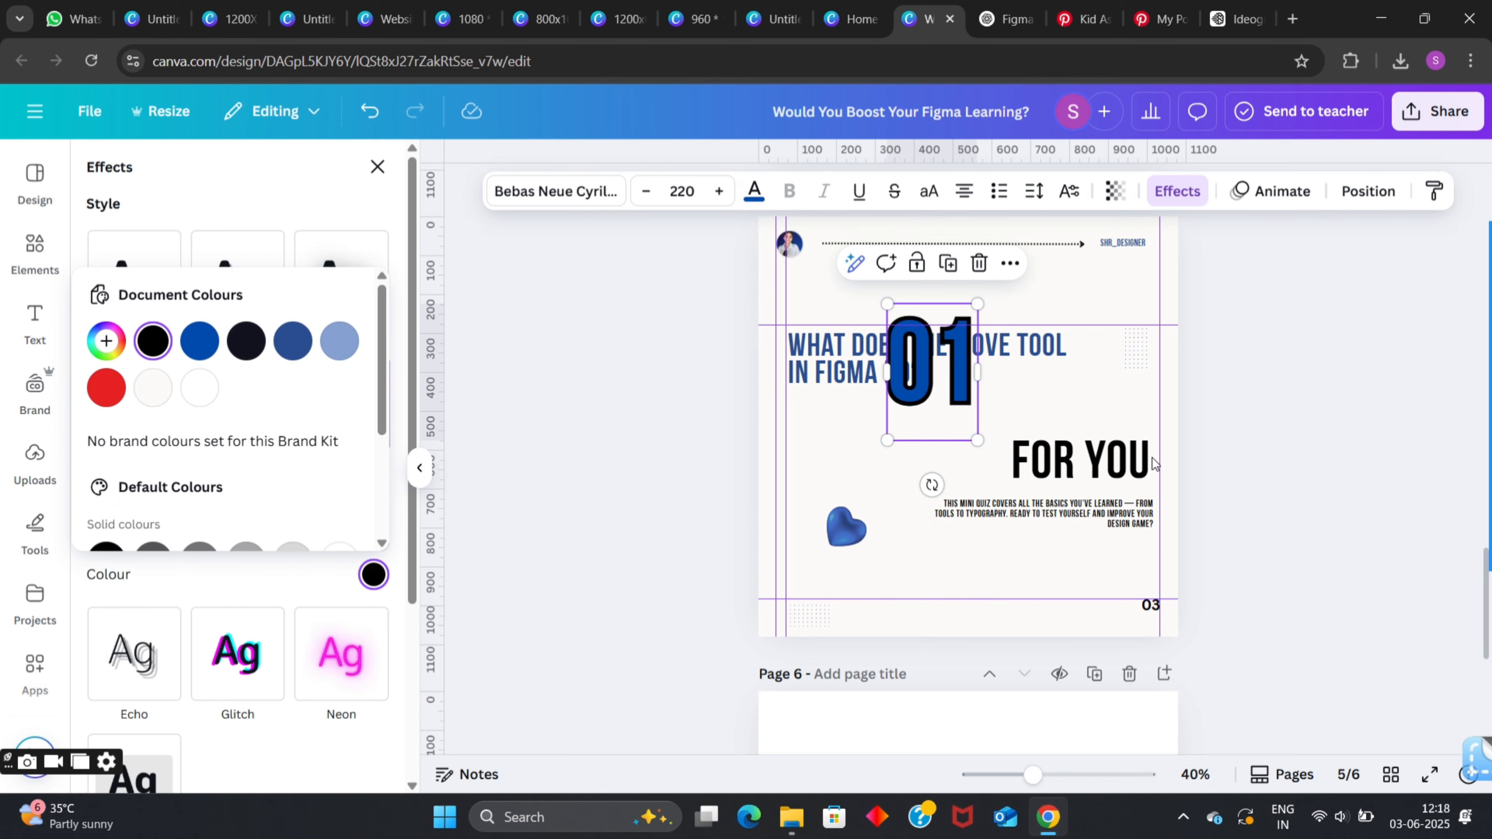
pyautogui.scroll(-3, 292, 434)
pyautogui.click(167, 571)
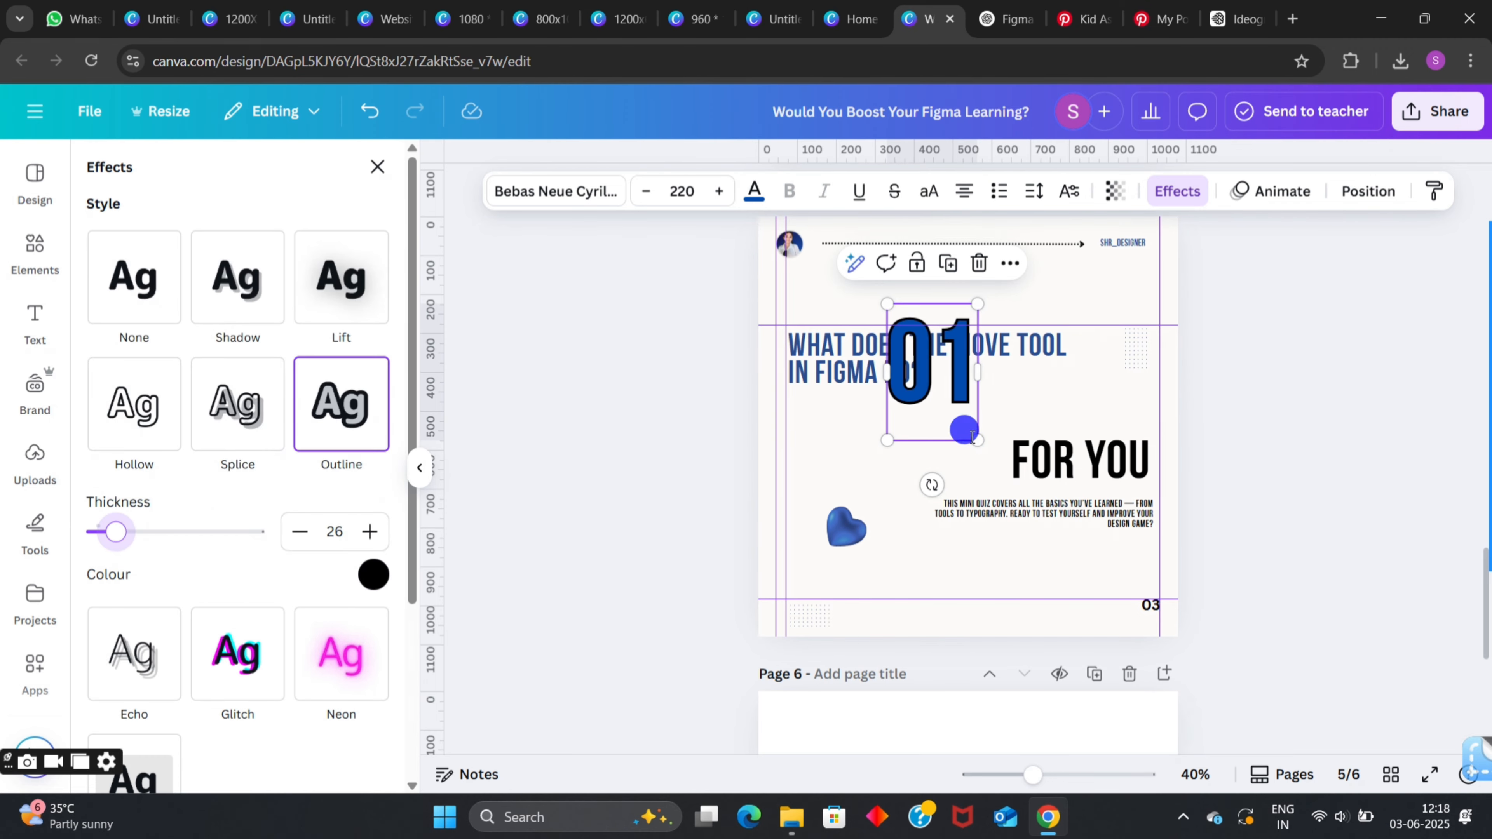
# Scale the outlined "01" down to size 90.8 and place it above the question, aligned with its left edge.
pyautogui.moveTo(972, 434); pyautogui.dragTo(943, 389)
pyautogui.moveTo(937, 308); pyautogui.dragTo(811, 305)
pyautogui.click(864, 483)
pyautogui.scroll(4, 865, 483)
pyautogui.scroll(-1, 865, 483)
pyautogui.scroll(2, 823, 466)
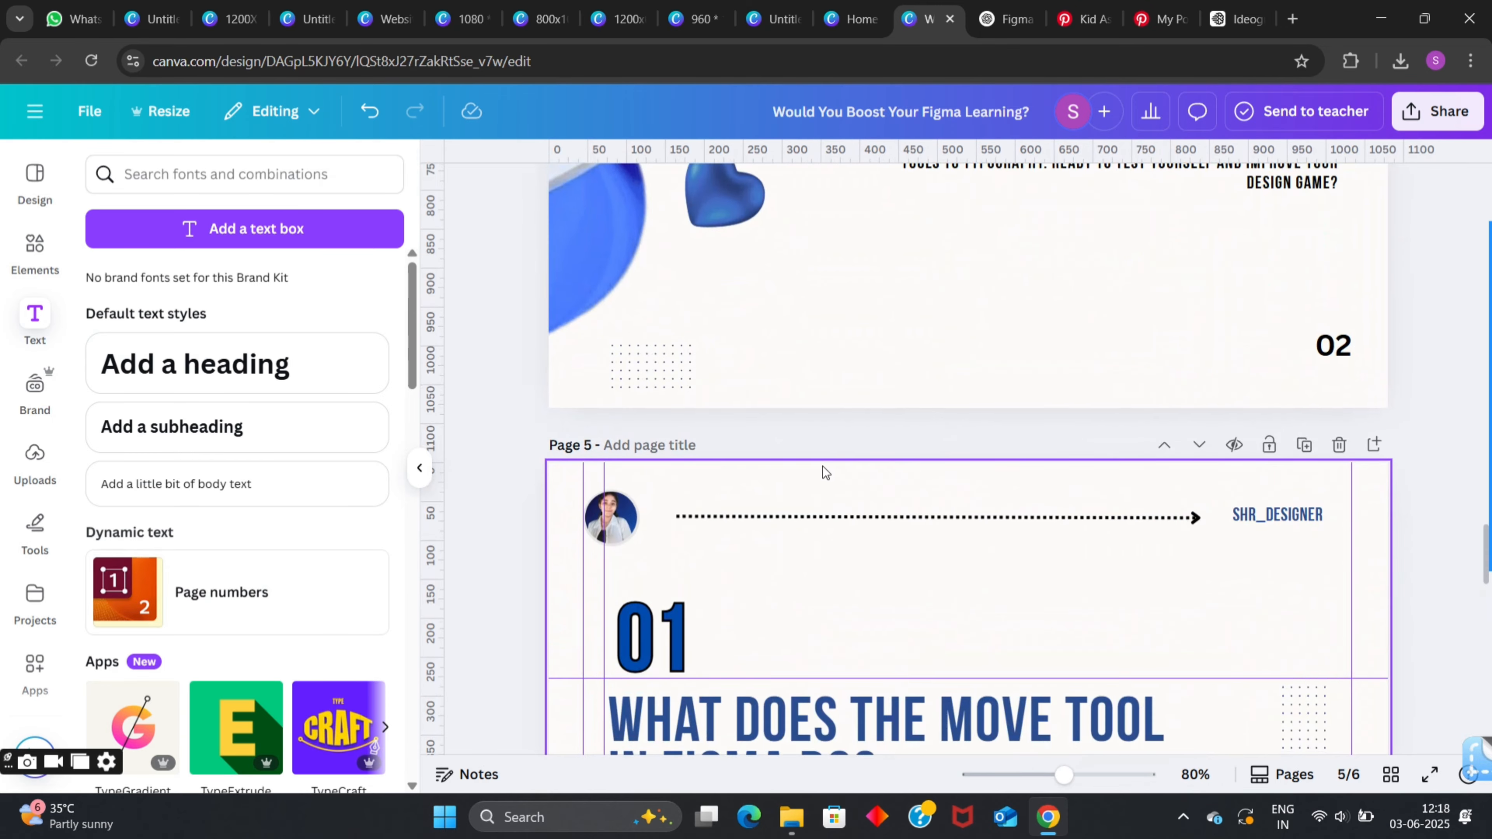
pyautogui.scroll(-3, 825, 473)
pyautogui.click(615, 422)
pyautogui.click(508, 375)
pyautogui.moveTo(615, 432); pyautogui.dragTo(626, 450)
pyautogui.click(624, 448)
# Replace the "For you" text with "Options" from ChatGPT, shrink it to size 22.2 and place it below the question.
pyautogui.scroll(-5, 459, 369)
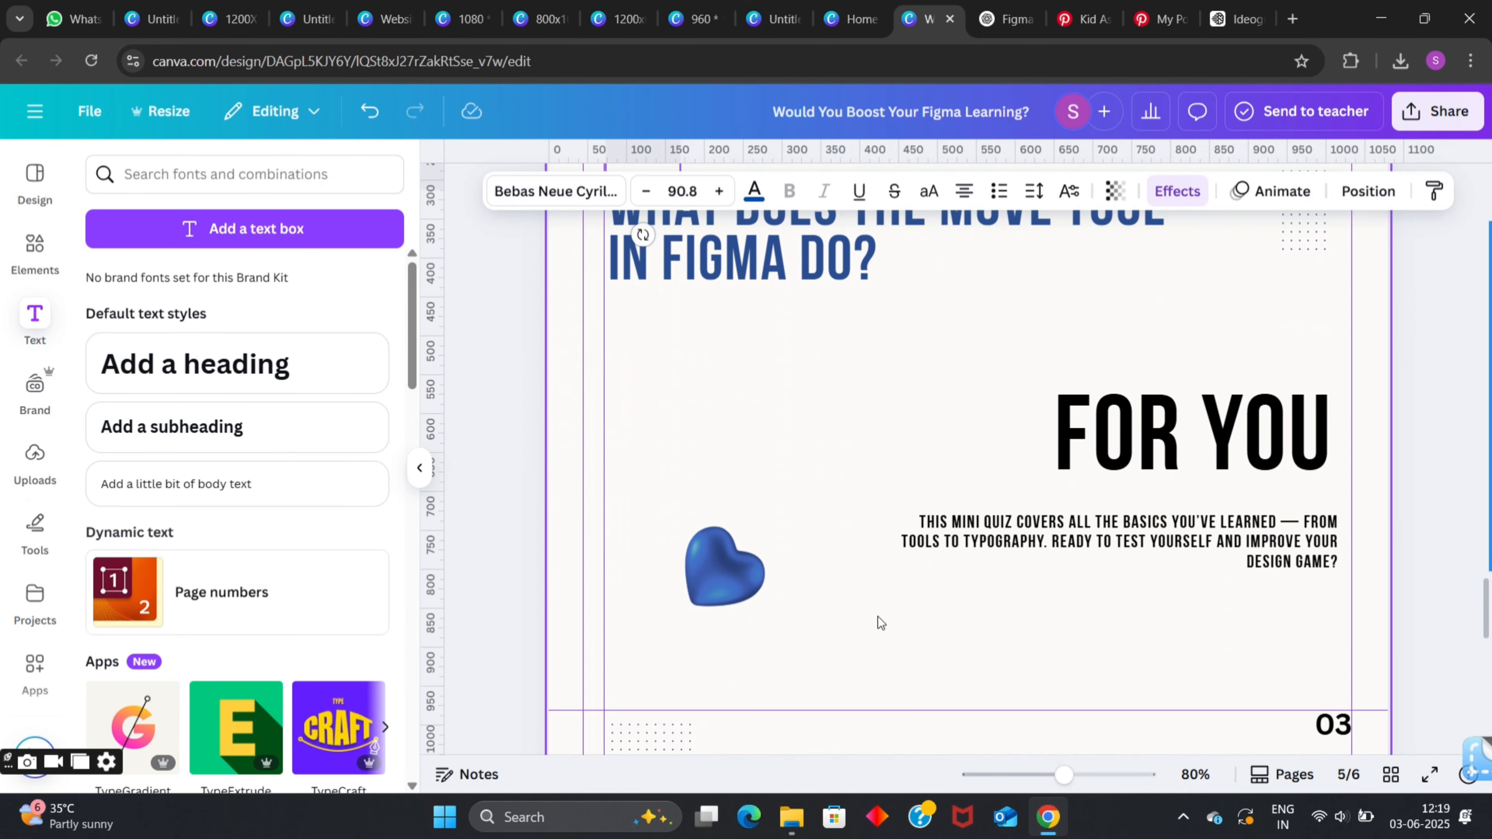
pyautogui.click(998, 18)
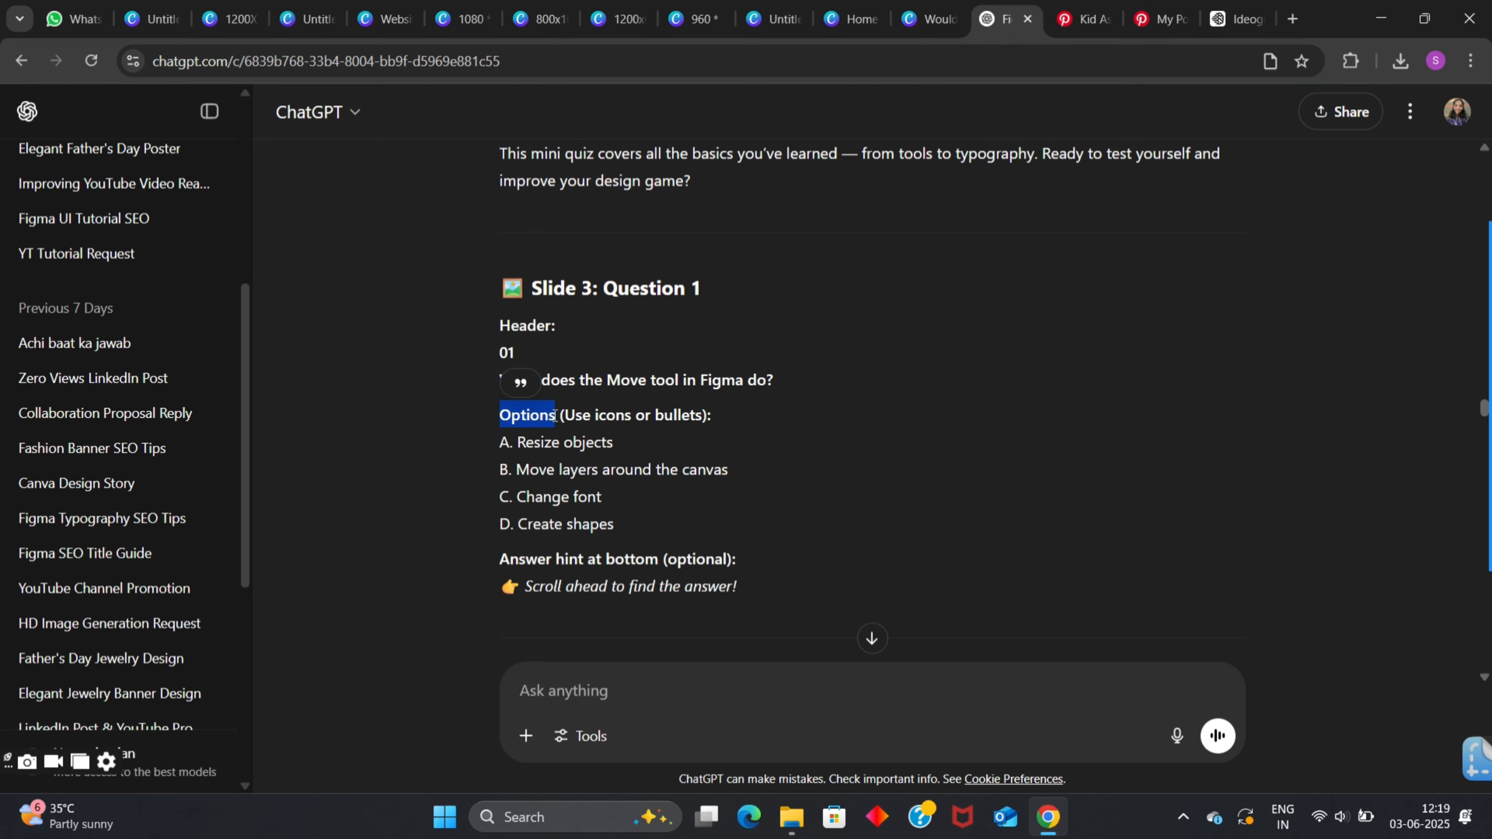
pyautogui.hotkey('ctrl', 'c')
pyautogui.click(928, 18)
pyautogui.doubleClick(1063, 429)
pyautogui.hotkey('ctrl', 'v')
pyautogui.moveTo(1335, 470)
pyautogui.mouseDown()
pyautogui.moveTo(1360, 479)
pyautogui.moveTo(1343, 465)
pyautogui.mouseUp()
pyautogui.moveTo(1343, 378); pyautogui.dragTo(1116, 479)
pyautogui.moveTo(1087, 545); pyautogui.dragTo(644, 402)
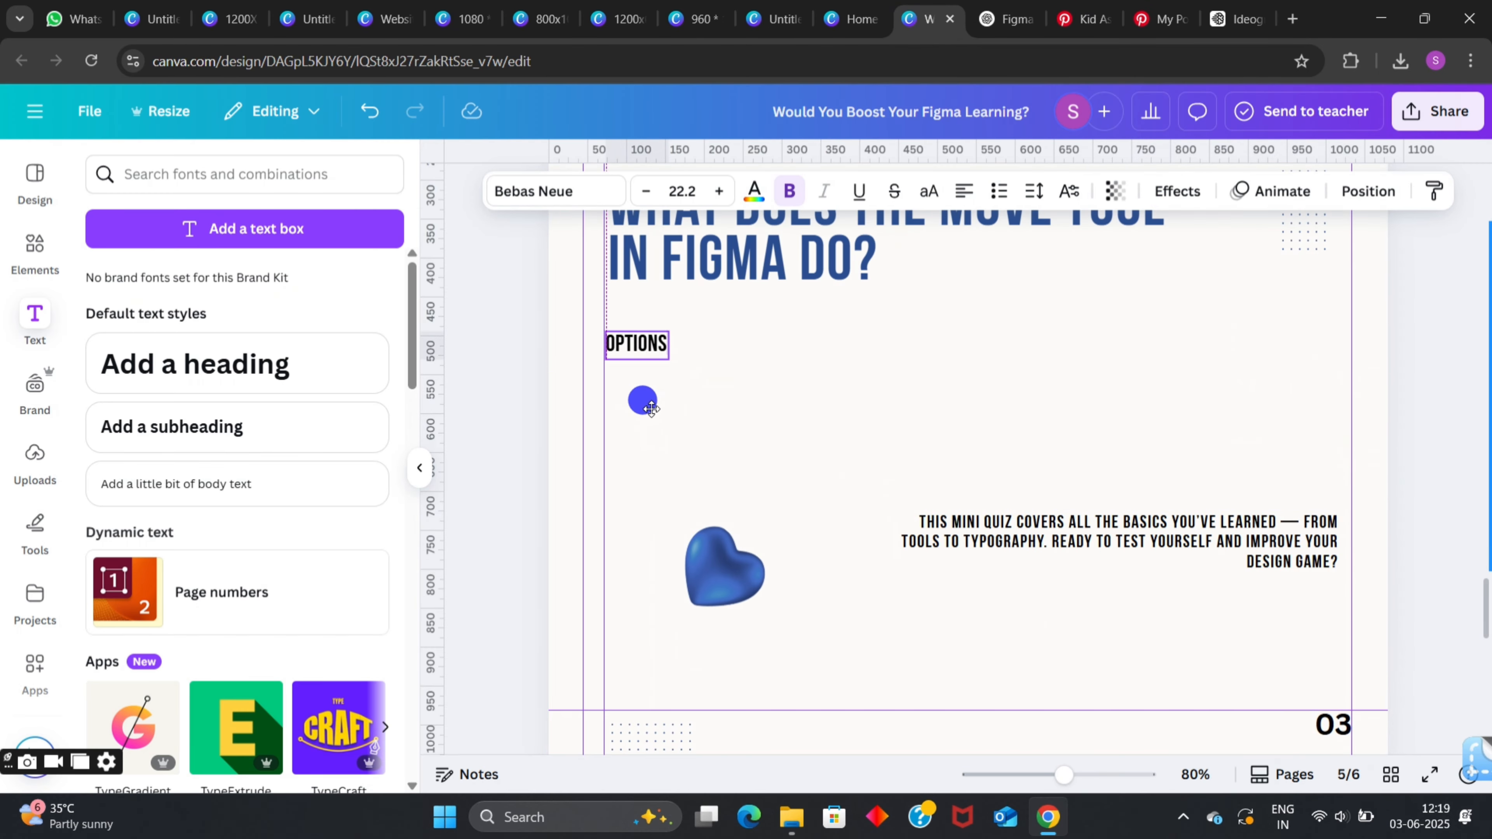
pyautogui.click(493, 296)
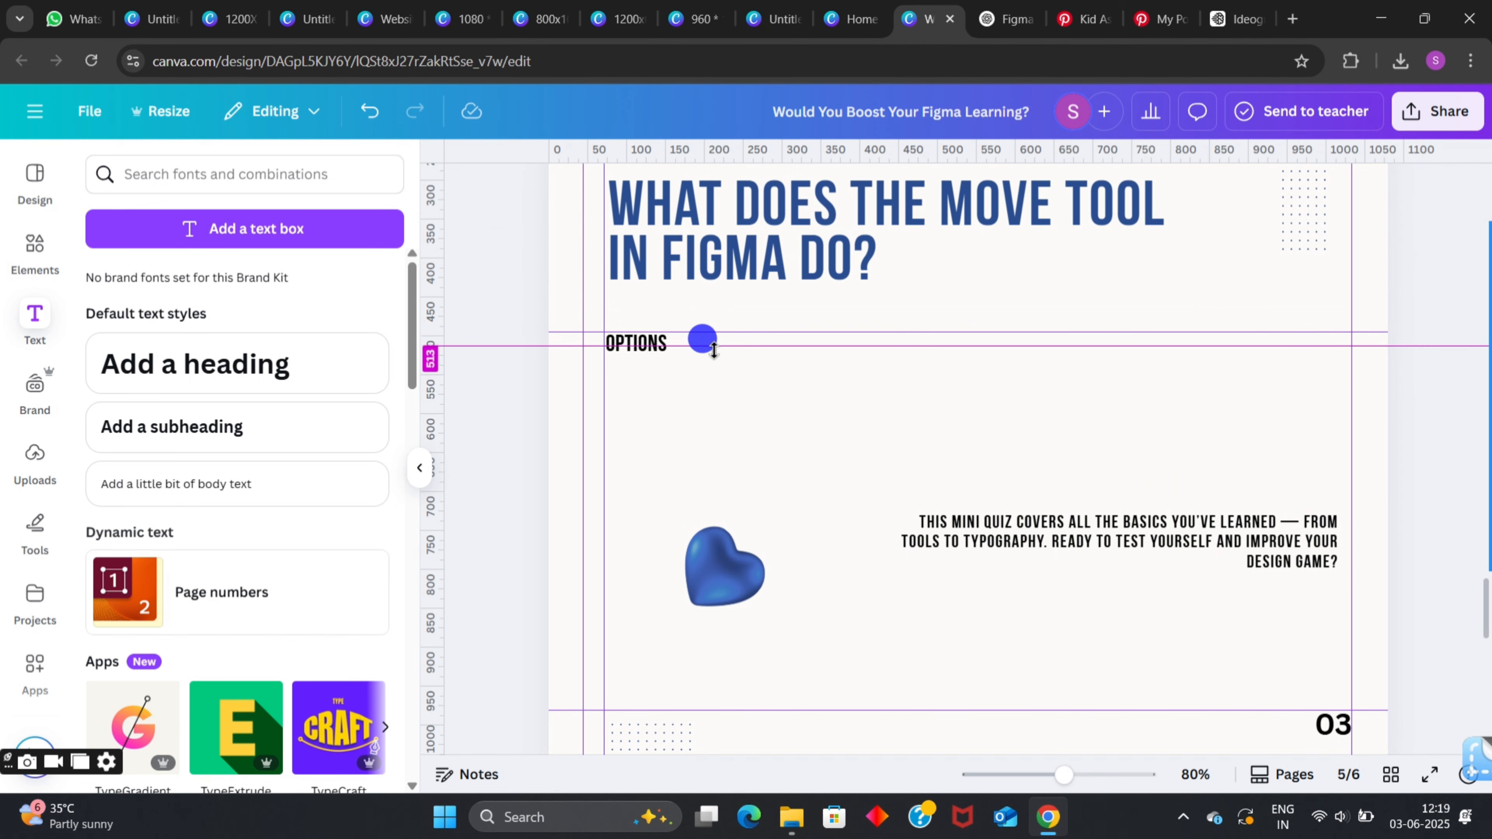
# Enlarge "Options" to size 27.7, set its letter spacing to 84 and fit it on one line between the horizontal guides.
pyautogui.moveTo(713, 349); pyautogui.dragTo(619, 325)
pyautogui.click(652, 343)
pyautogui.click(1024, 197)
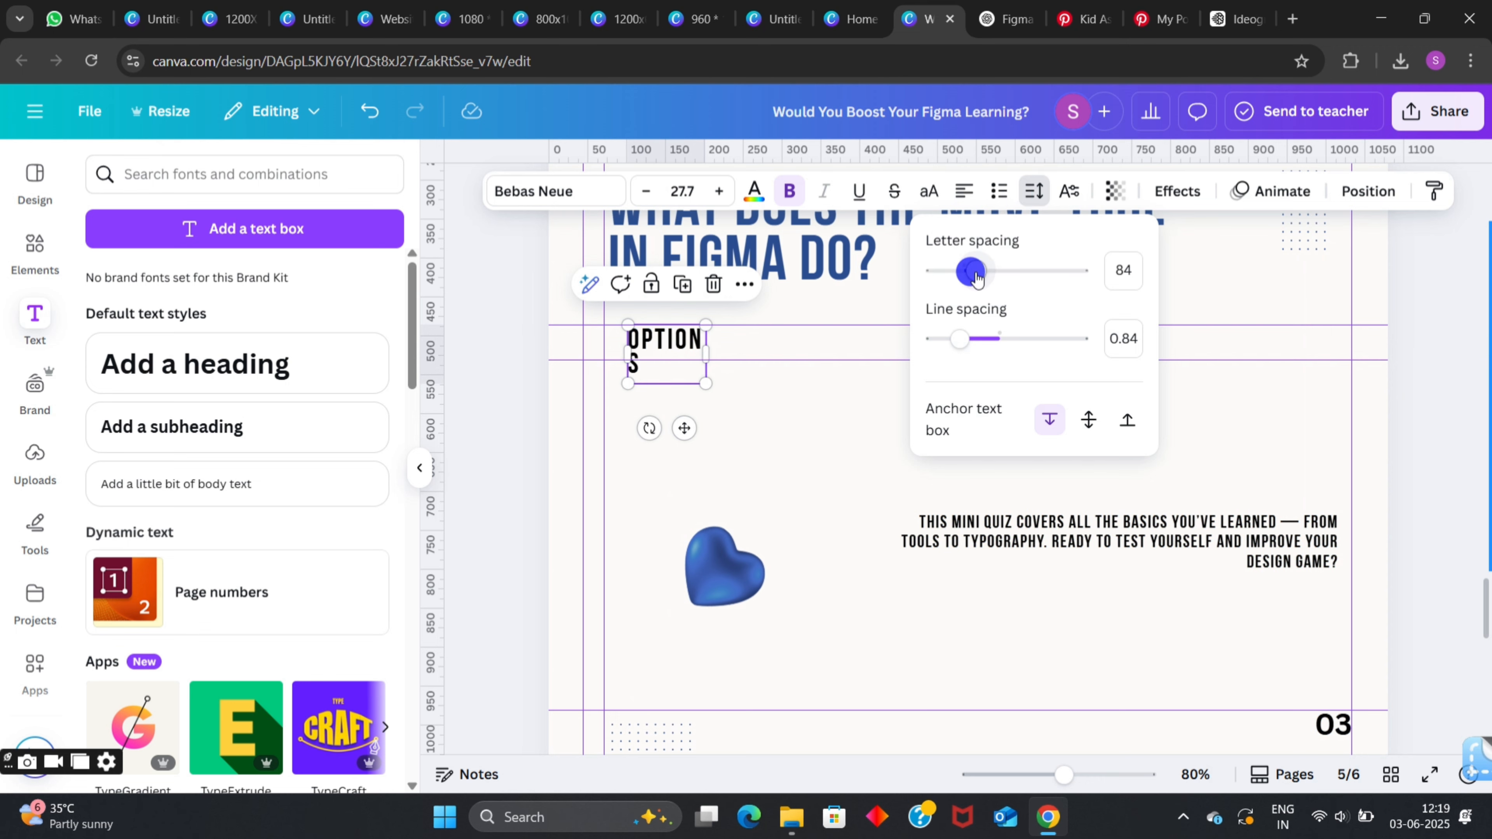
pyautogui.moveTo(707, 354); pyautogui.dragTo(718, 348)
pyautogui.moveTo(684, 347); pyautogui.dragTo(671, 348)
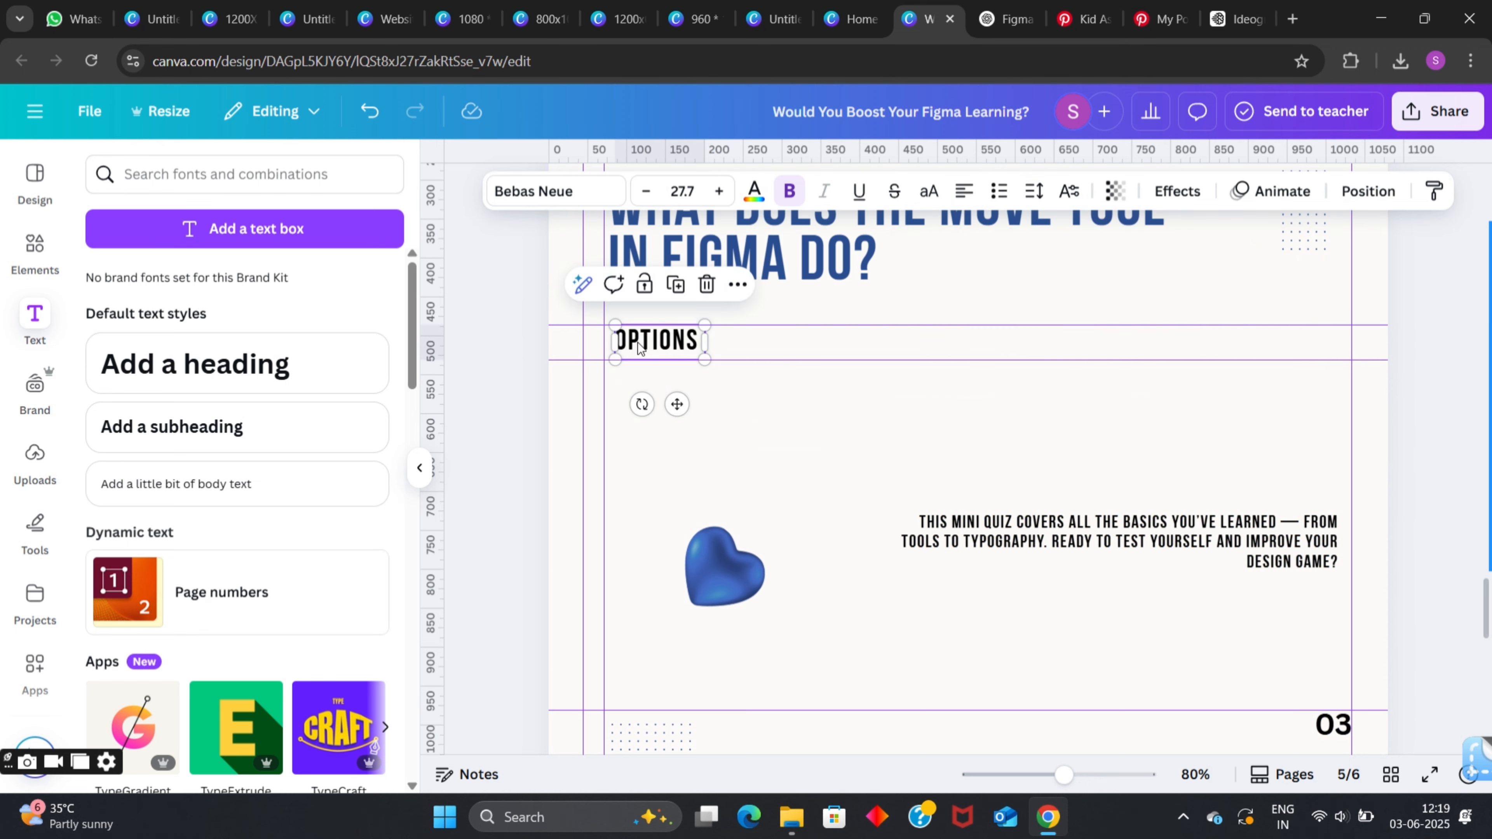
pyautogui.click(531, 285)
pyautogui.click(654, 351)
pyautogui.click(470, 259)
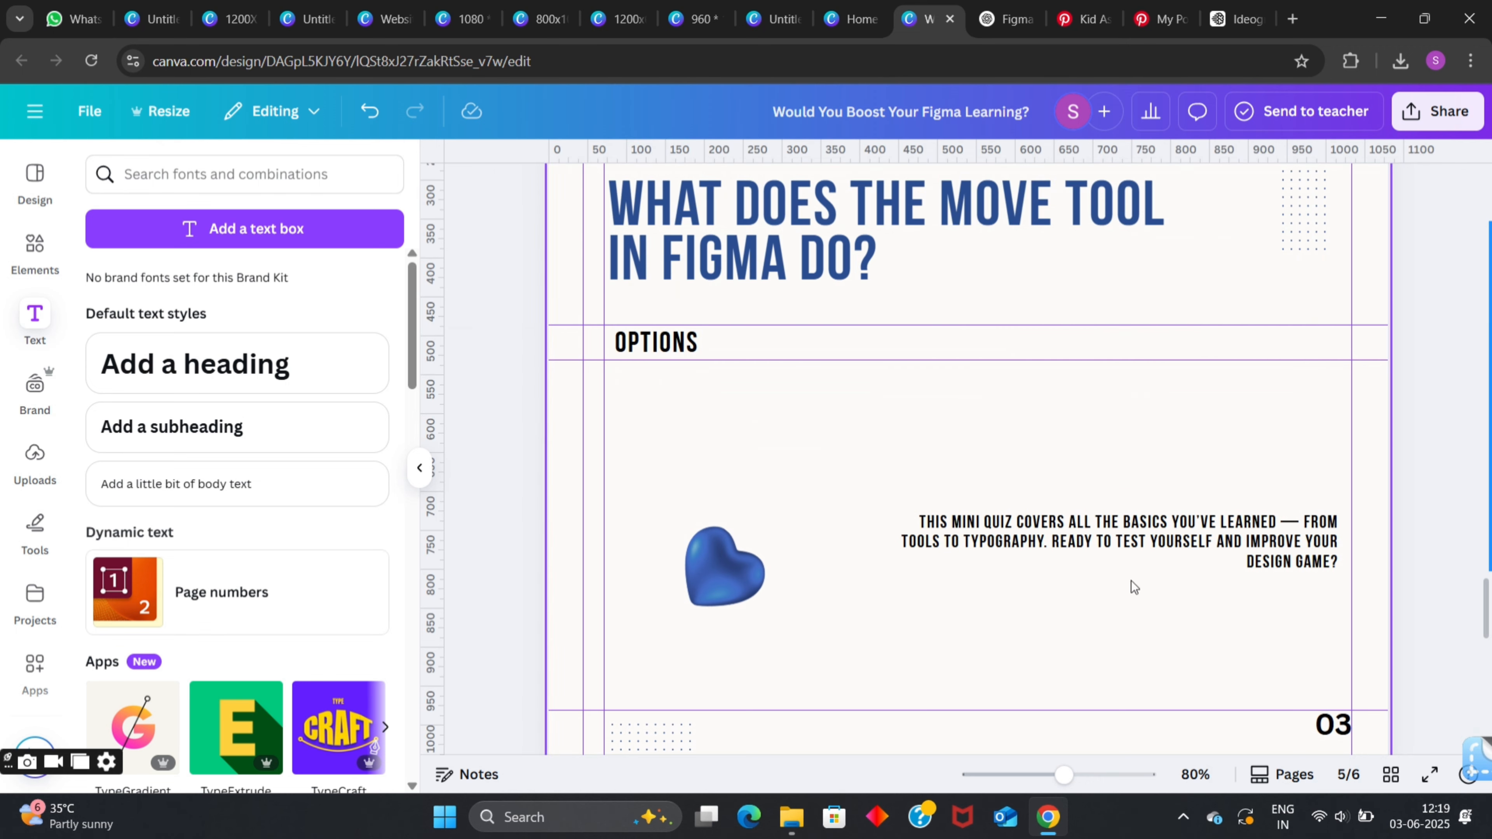
# Replace the mini quiz paragraph on page 5 with answer options A to D copied from ChatGPT.
pyautogui.doubleClick(1129, 545)
pyautogui.click(1012, 16)
pyautogui.moveTo(500, 441); pyautogui.dragTo(617, 524)
pyautogui.click(928, 19)
pyautogui.hotkey('ctrl', 'v')
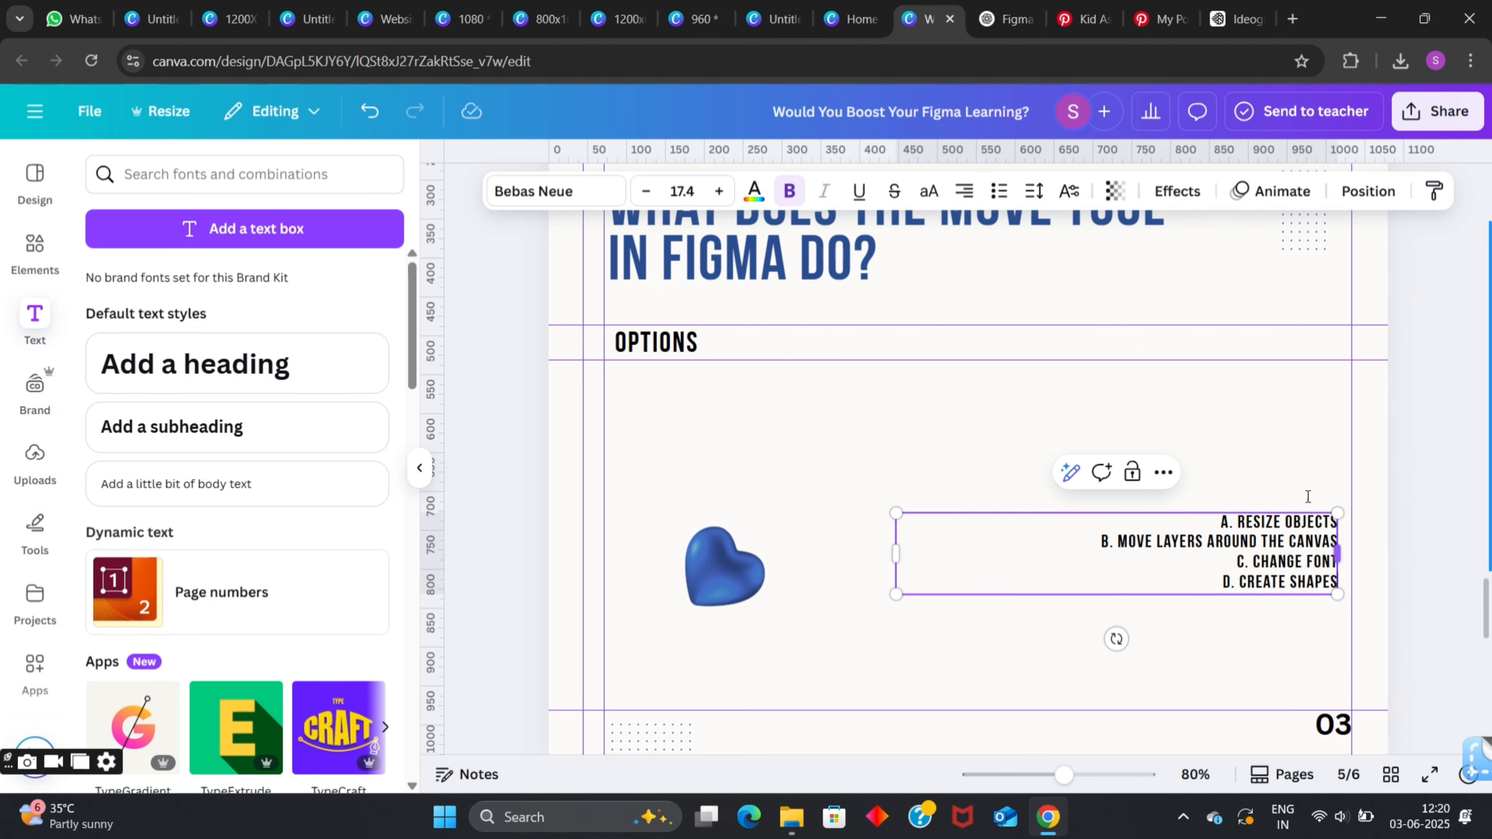
# Narrow the answer list's text box and move it below "Options" at the left margin guide.
pyautogui.click(972, 198)
pyautogui.moveTo(896, 554); pyautogui.dragTo(1175, 566)
pyautogui.click(960, 189)
pyautogui.moveTo(1280, 557); pyautogui.dragTo(848, 452)
# Left-align all four answer lines and remove the leading spaces before B, C and D.
pyautogui.doubleClick(653, 391)
pyautogui.click(967, 196)
pyautogui.moveTo(712, 383); pyautogui.dragTo(847, 387)
pyautogui.click(965, 192)
pyautogui.click(722, 440)
pyautogui.scroll(3, 851, 448)
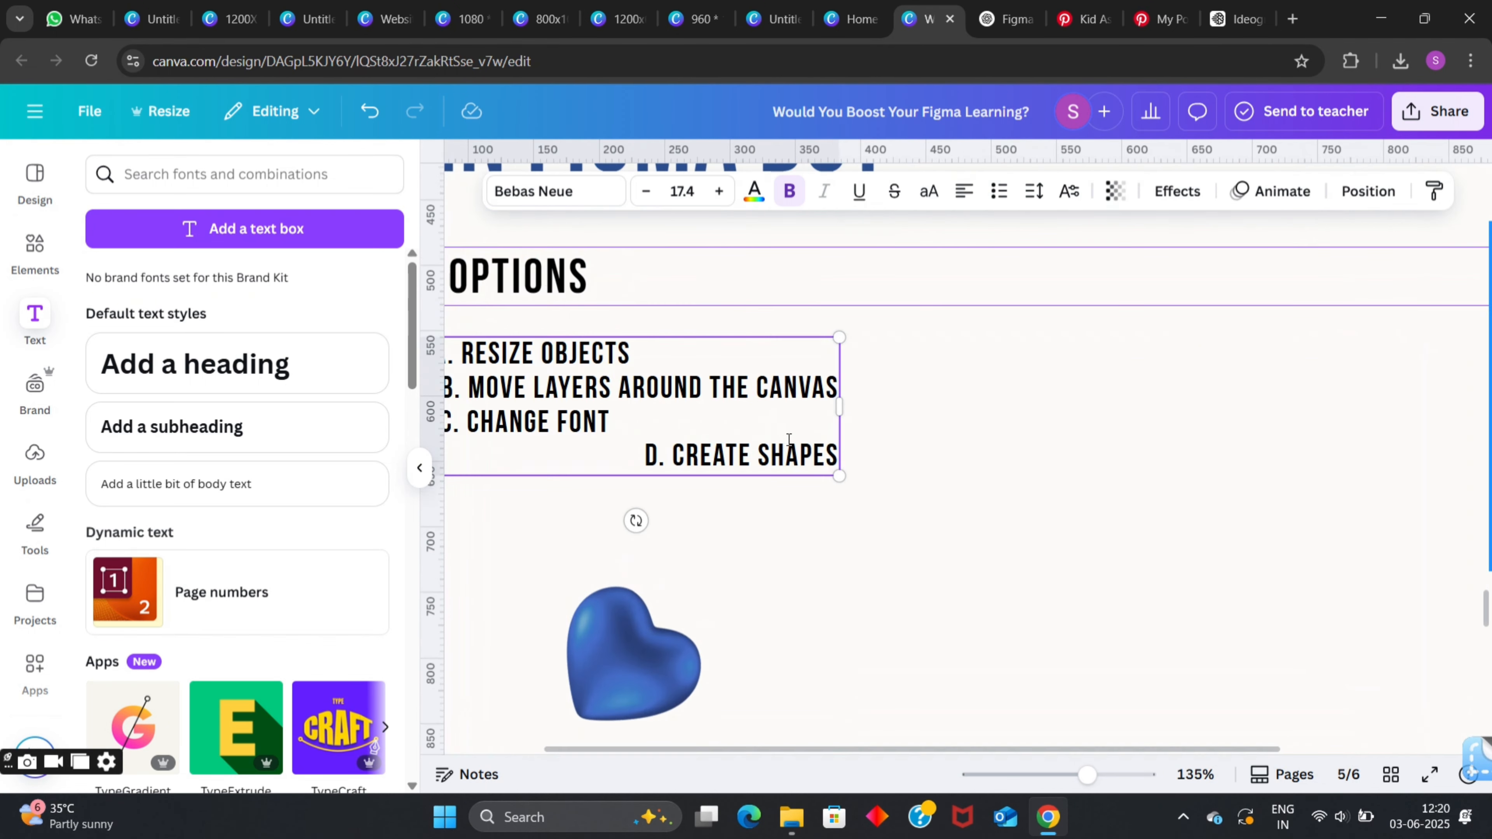
pyautogui.scroll(-2, 799, 448)
pyautogui.click(793, 456)
pyautogui.click(967, 198)
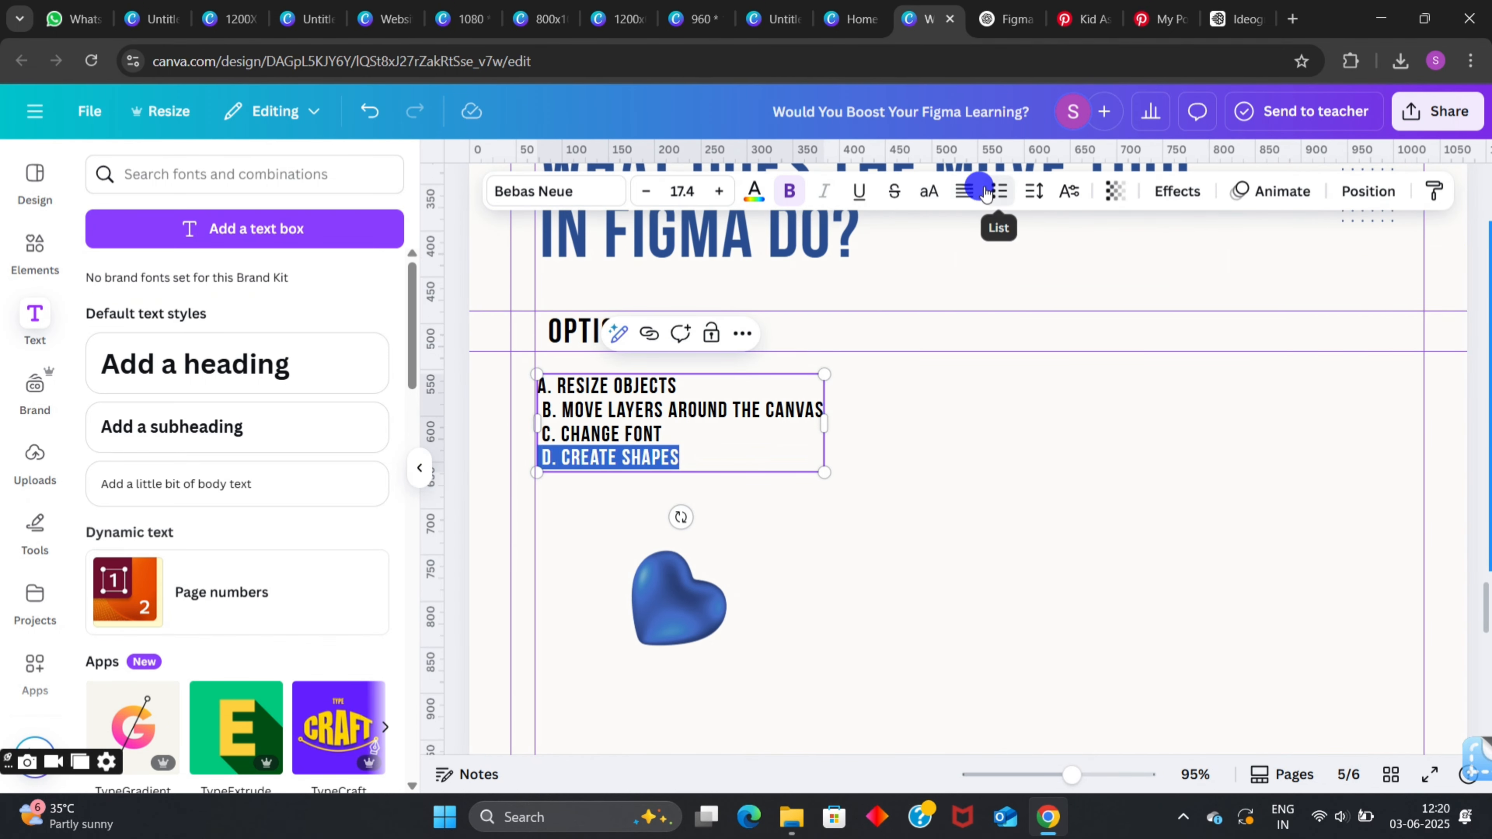
pyautogui.click(916, 376)
pyautogui.click(756, 433)
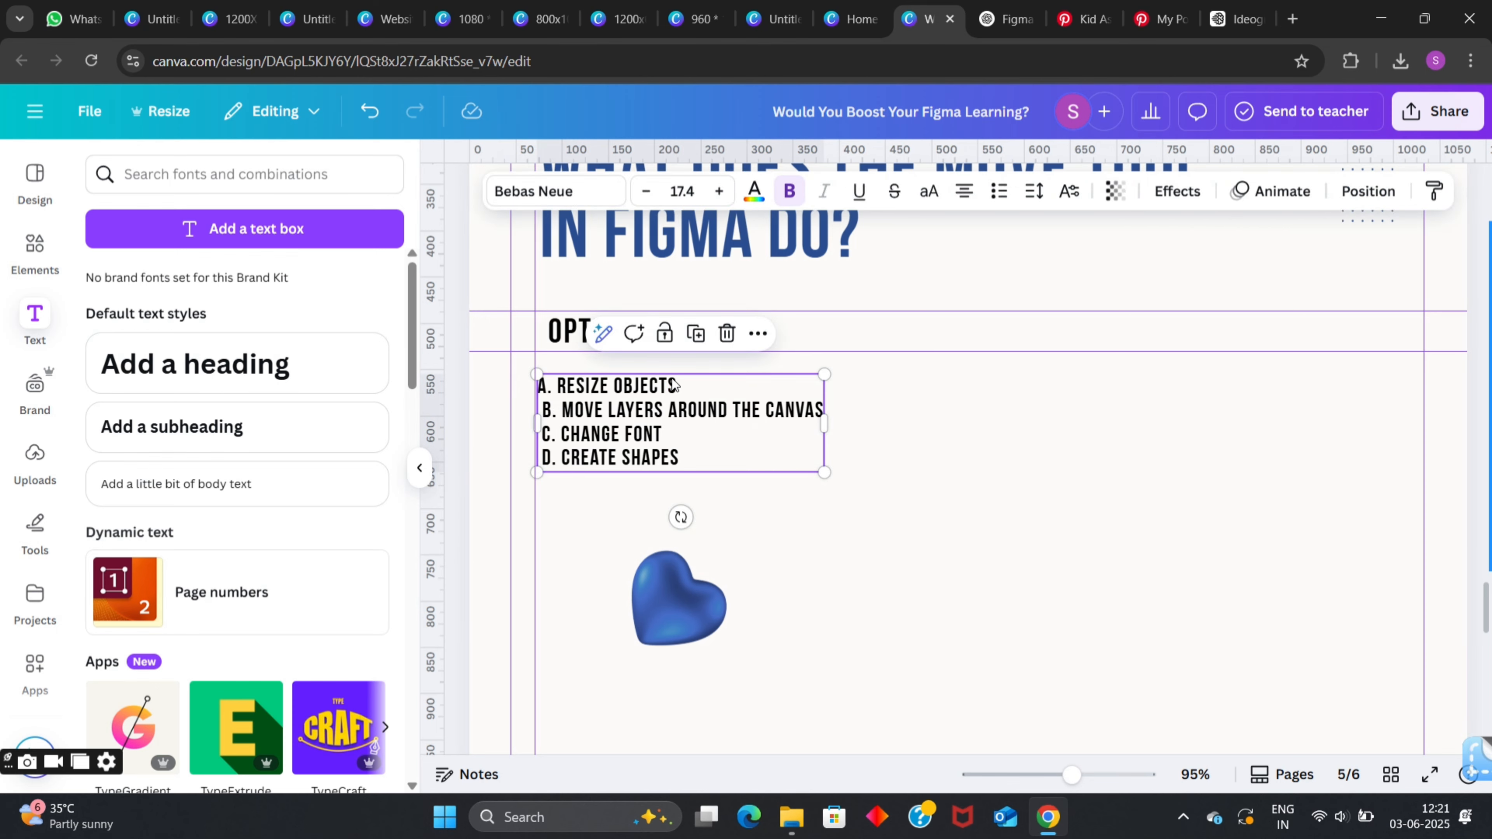
pyautogui.press('Escape')
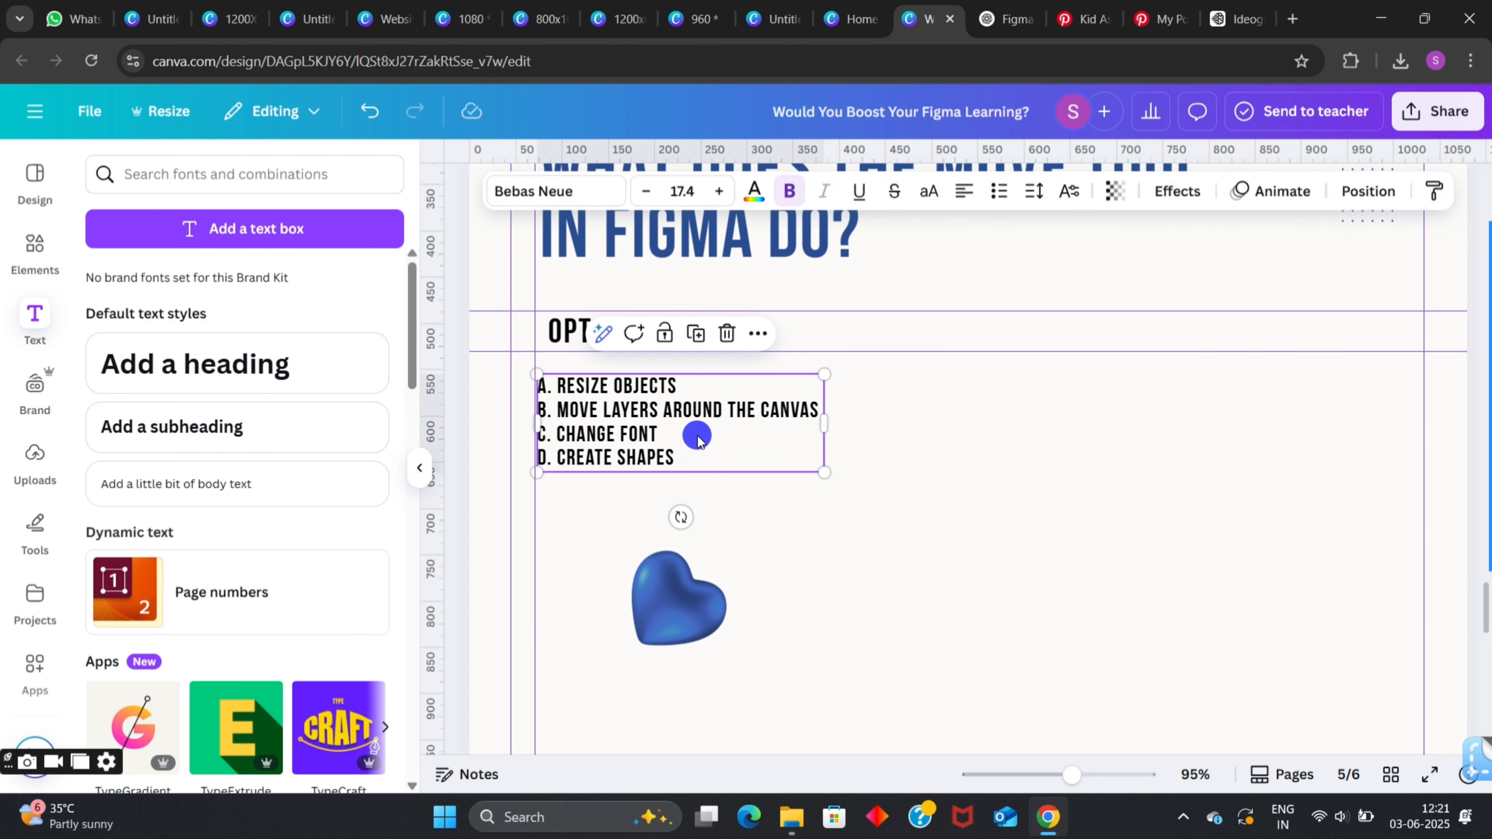
# Enlarge the answer list to size 36.6 and shift it slightly down below "Options".
pyautogui.moveTo(824, 472); pyautogui.dragTo(1059, 751)
pyautogui.moveTo(871, 427); pyautogui.dragTo(889, 458)
pyautogui.scroll(2, 940, 512)
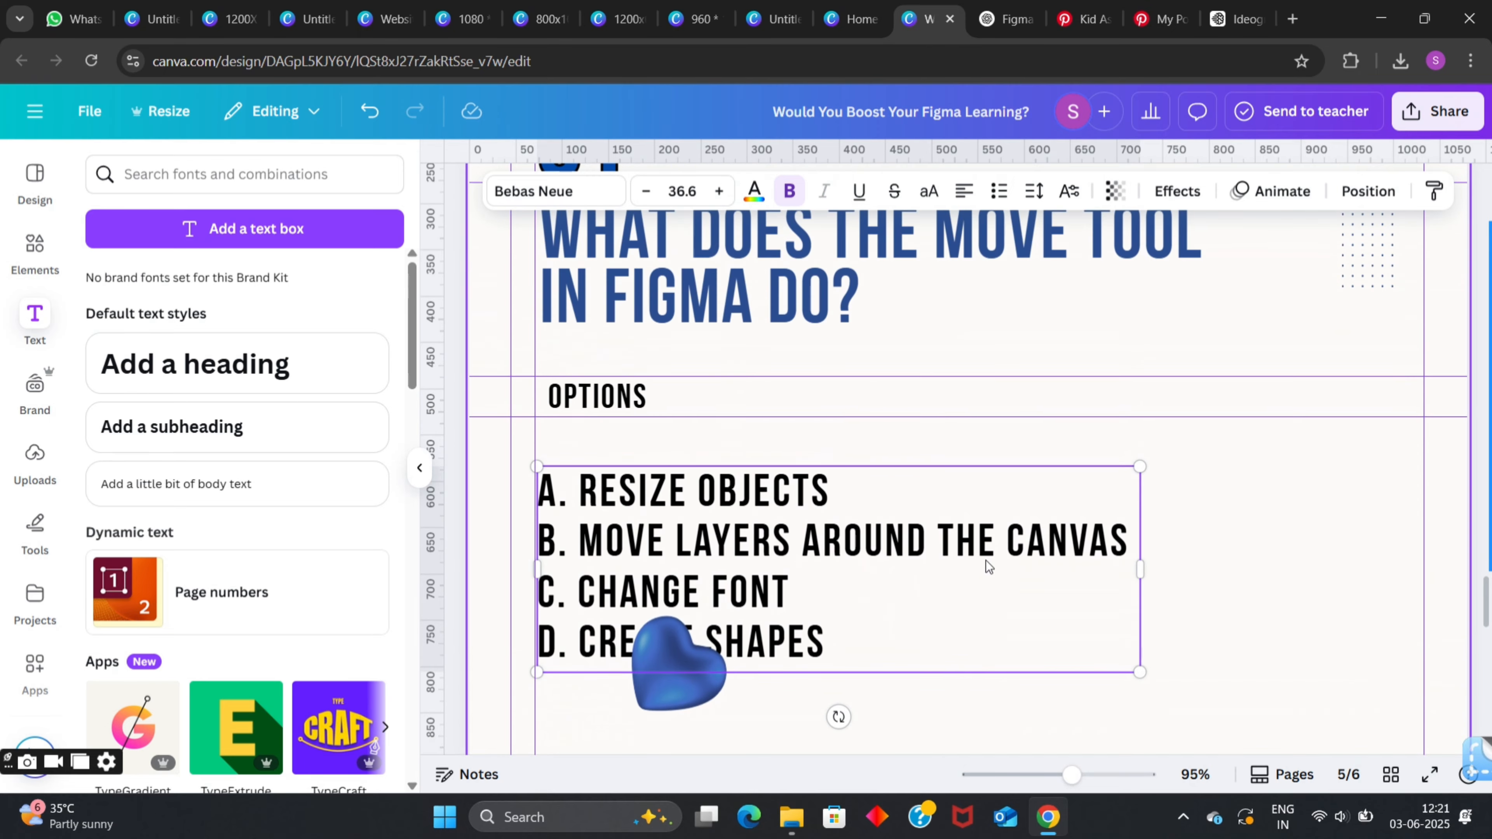
# Move the blue heart off the answer list and delete it from page 5.
pyautogui.moveTo(669, 662); pyautogui.dragTo(1350, 590)
pyautogui.press('Delete')
pyautogui.scroll(-5, 1277, 556)
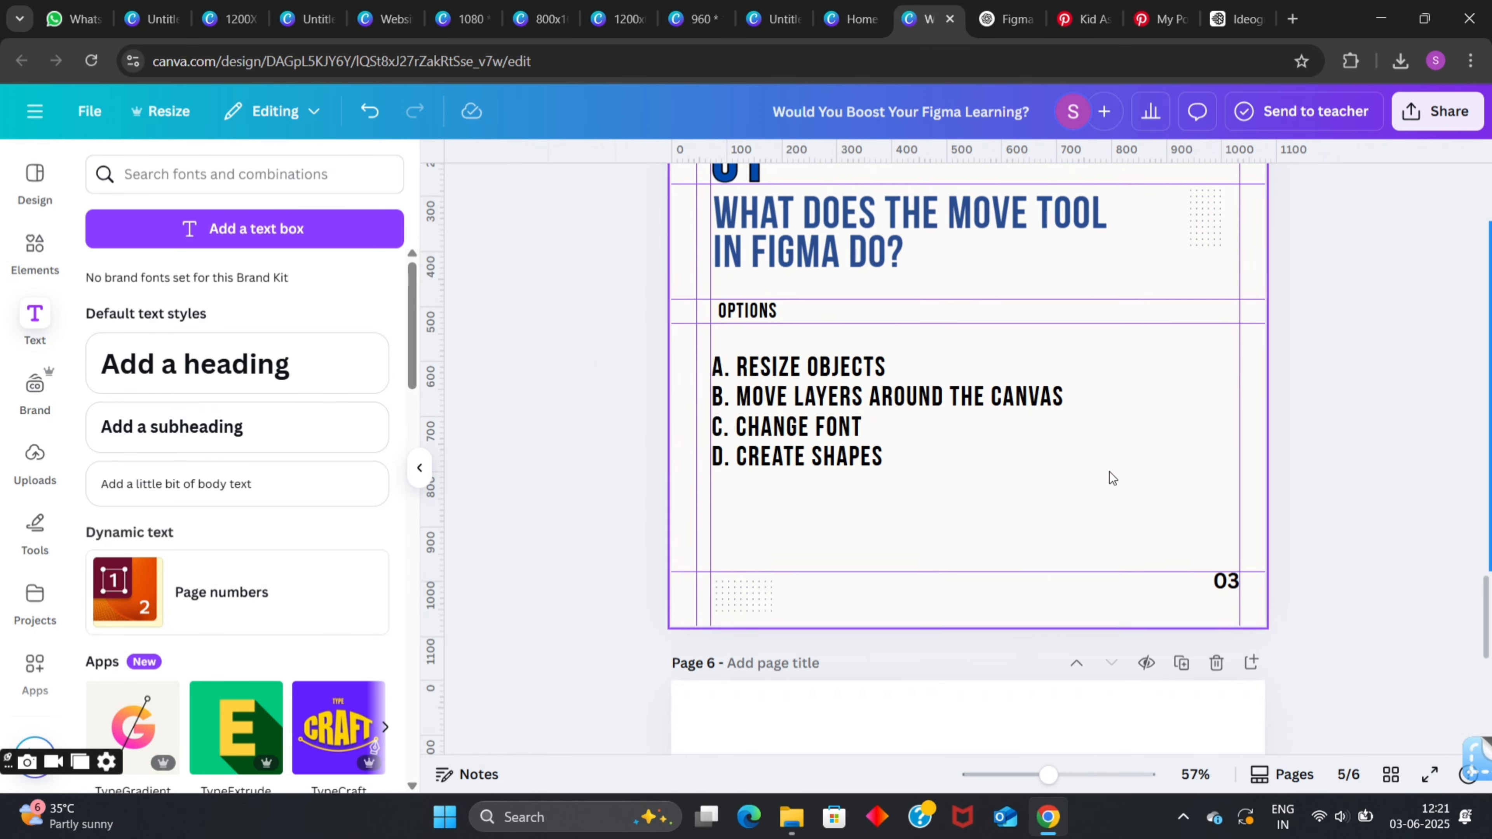
pyautogui.scroll(1, 1279, 545)
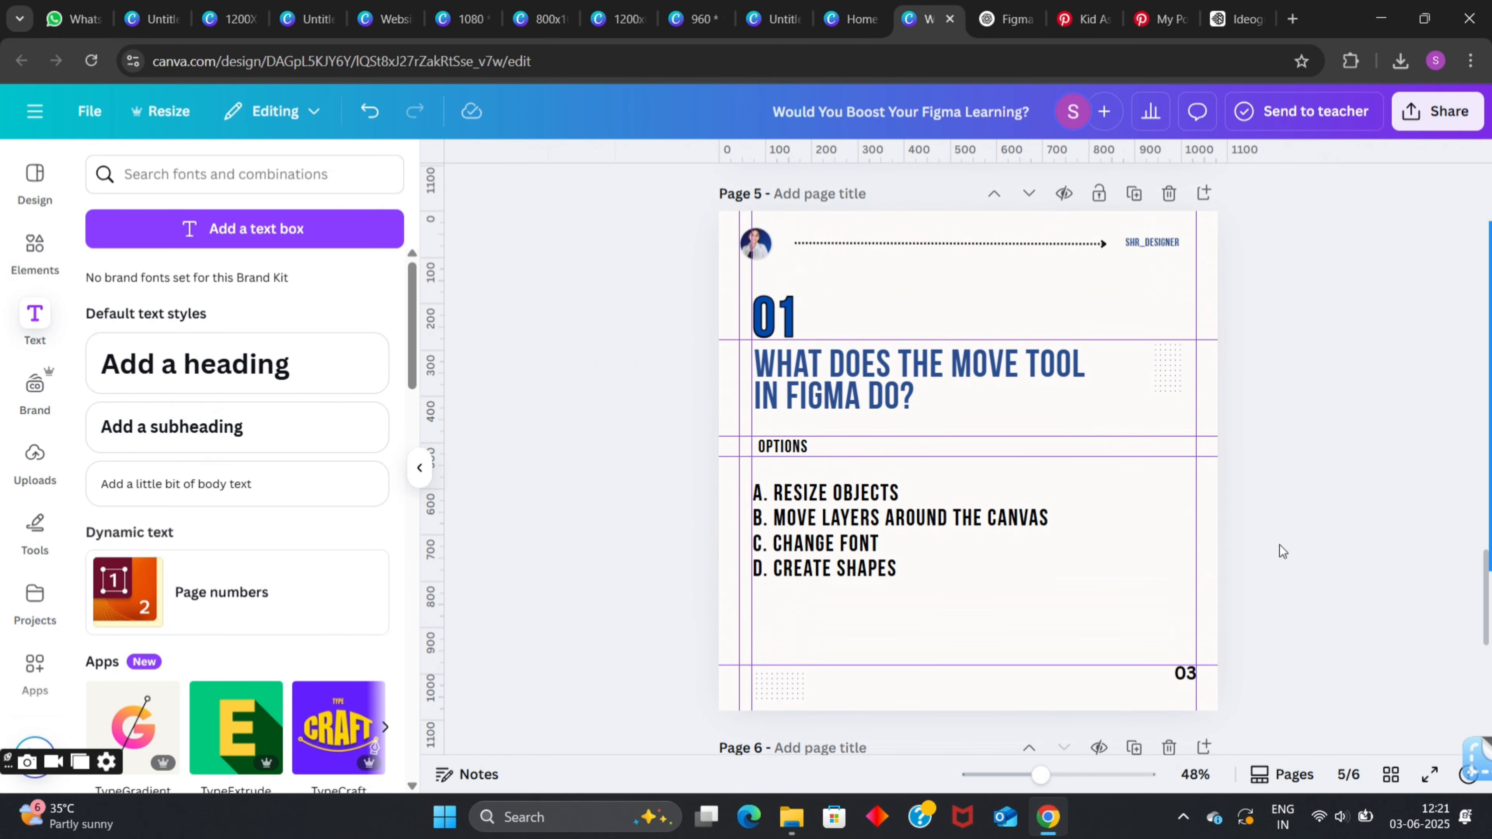
# Enlarge the answer list slightly and nudge it up a little towards "Options".
pyautogui.scroll(-1, 1280, 545)
pyautogui.click(805, 432)
pyautogui.moveTo(1056, 522); pyautogui.dragTo(1078, 528)
pyautogui.click(1282, 542)
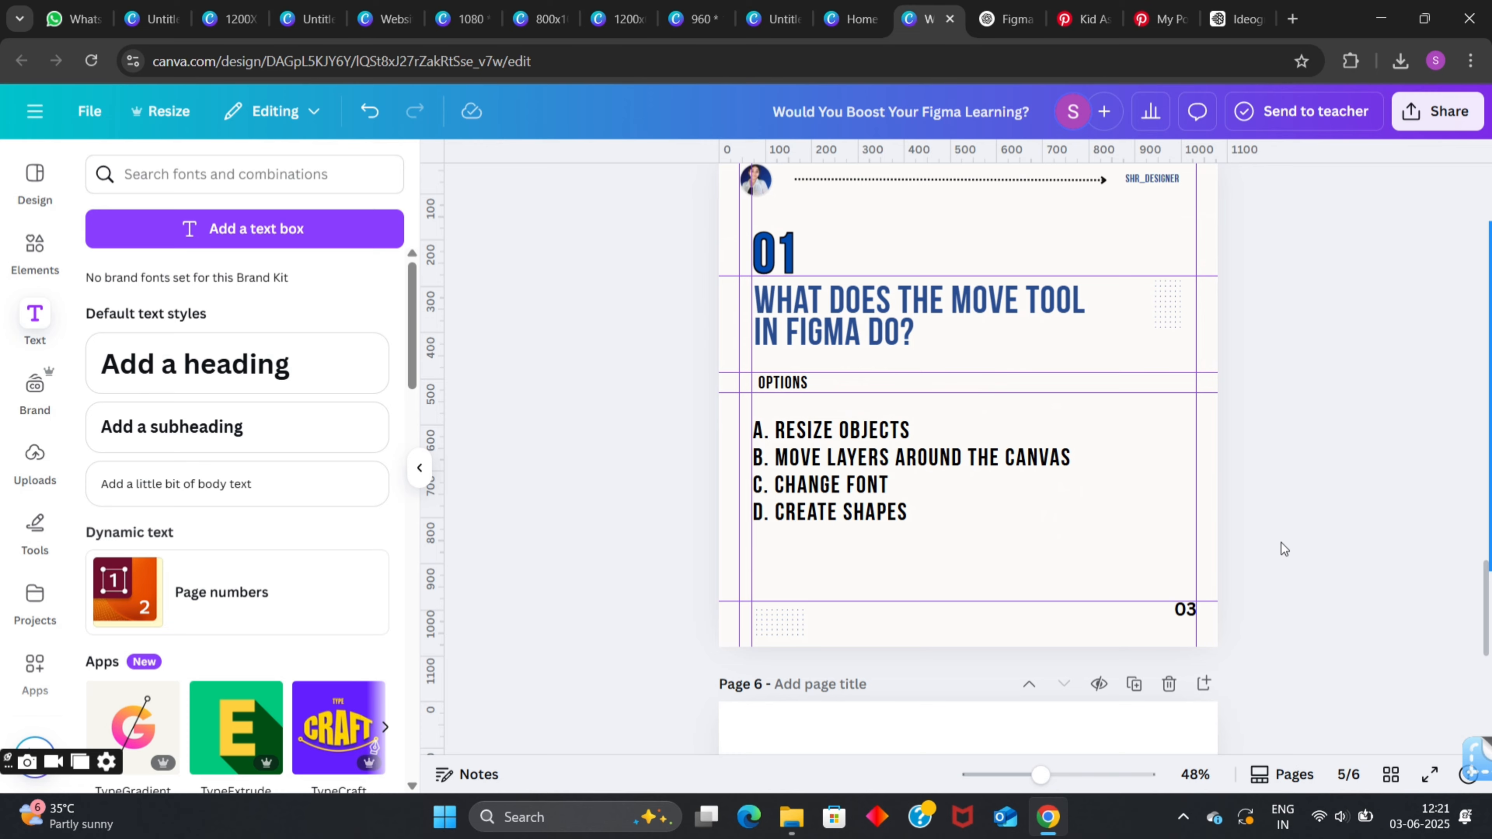
pyautogui.scroll(-1, 887, 447)
pyautogui.moveTo(883, 438); pyautogui.dragTo(886, 433)
pyautogui.scroll(1, 636, 442)
pyautogui.click(596, 456)
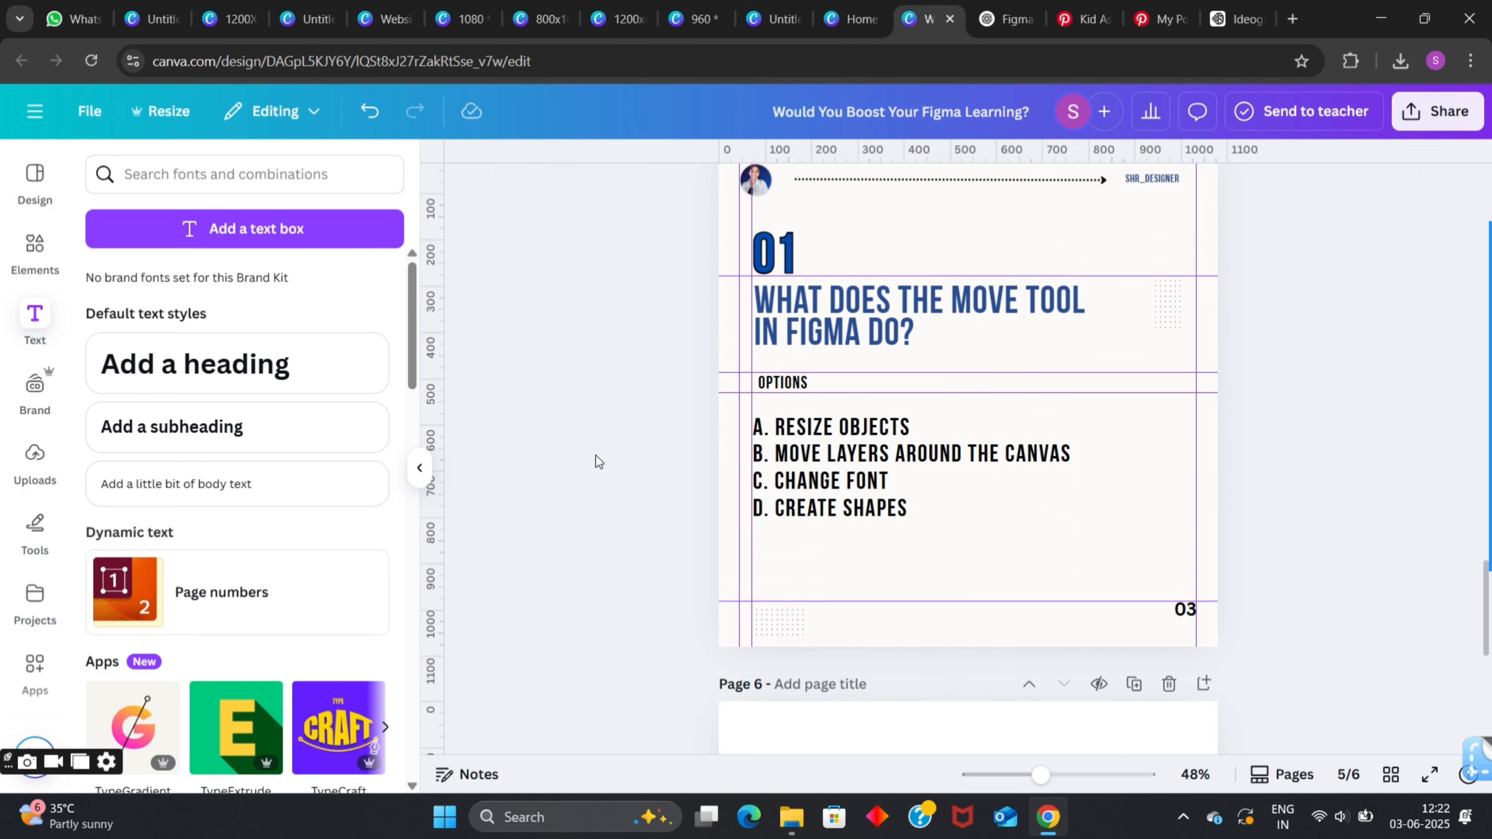
pyautogui.scroll(3, 621, 479)
pyautogui.click(35, 250)
pyautogui.click(91, 166)
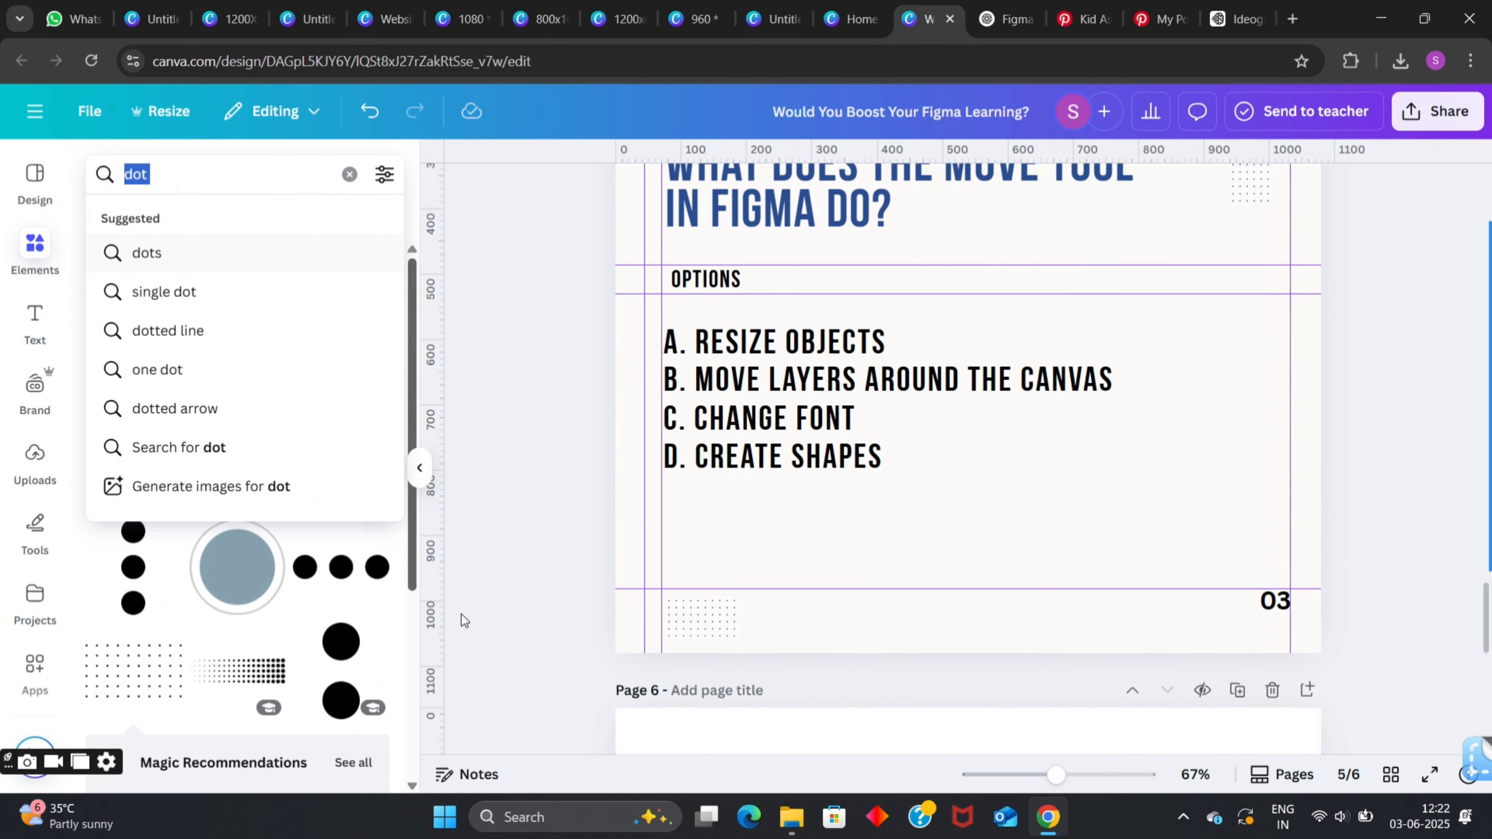
# Switch to File Explorer, copy the astronaut image and paste it onto page 5.
pyautogui.click(791, 817)
pyautogui.scroll(6, 487, 364)
pyautogui.click(590, 273)
pyautogui.hotkey('ctrl', 'c')
pyautogui.click(1125, 457)
pyautogui.hotkey('ctrl', 'v')
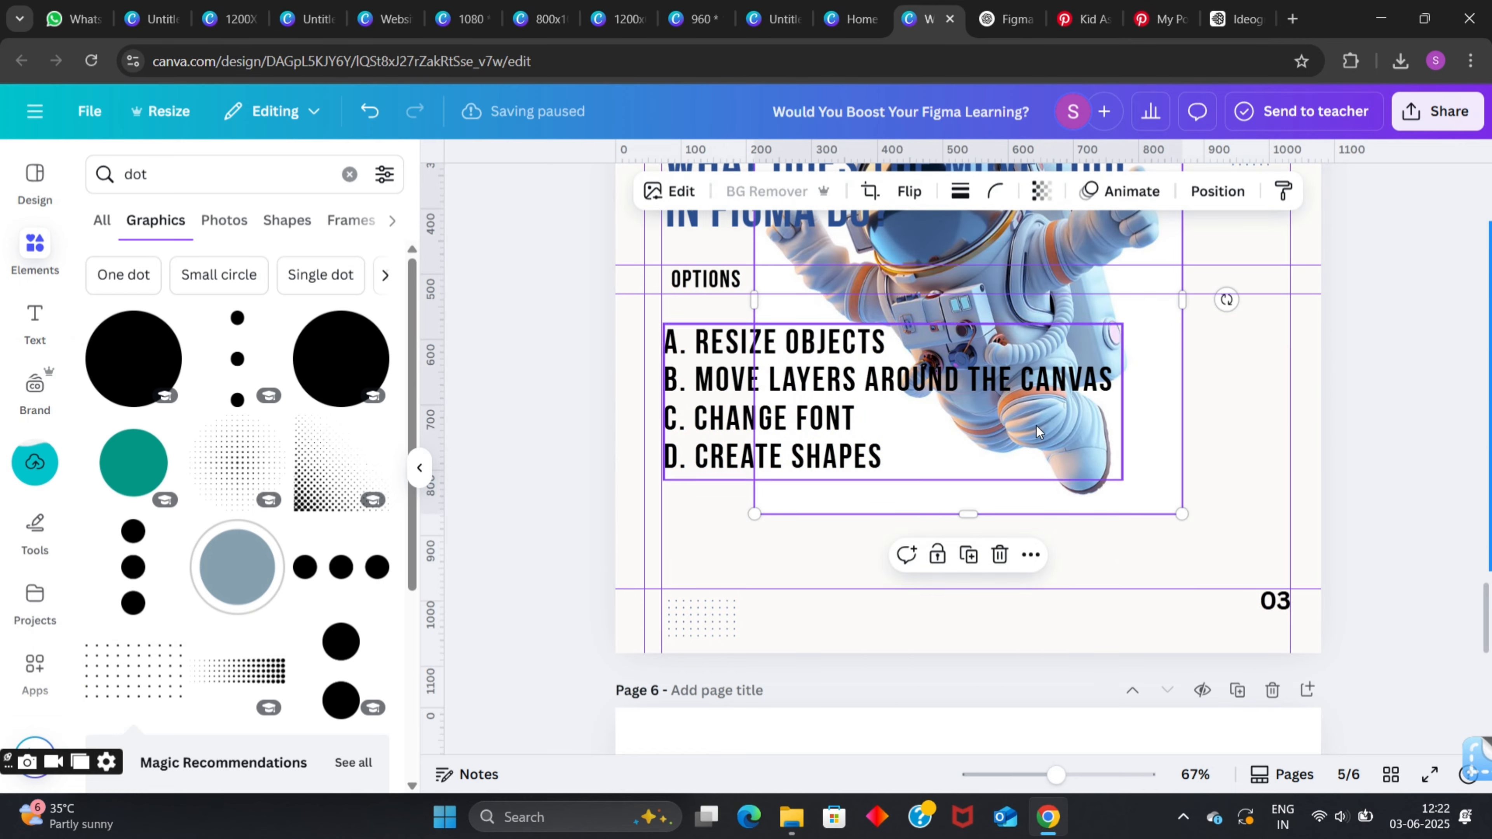
# Resize the astronaut and place it beside the answer list so that its body runs past the page's right edge.
pyautogui.moveTo(1028, 390); pyautogui.dragTo(1309, 517)
pyautogui.scroll(-5, 1309, 517)
pyautogui.moveTo(1011, 355); pyautogui.dragTo(946, 288)
pyautogui.moveTo(1130, 411)
pyautogui.mouseDown()
pyautogui.moveTo(1184, 412)
pyautogui.moveTo(1144, 431)
pyautogui.mouseUp()
pyautogui.scroll(-1, 1223, 432)
pyautogui.scroll(2, 1224, 428)
pyautogui.click(1331, 274)
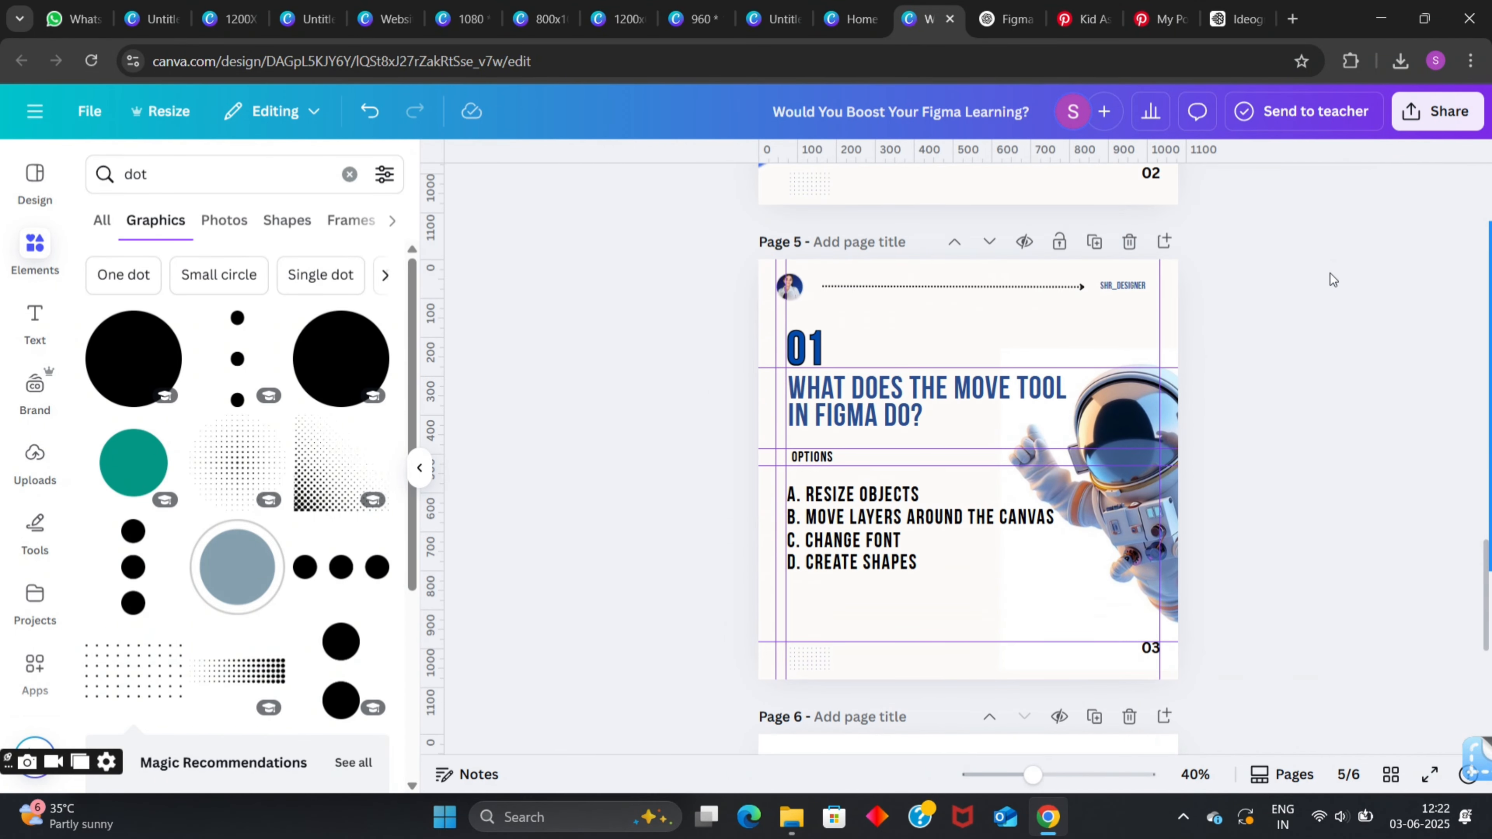
pyautogui.scroll(1, 1330, 273)
pyautogui.scroll(-2, 1330, 273)
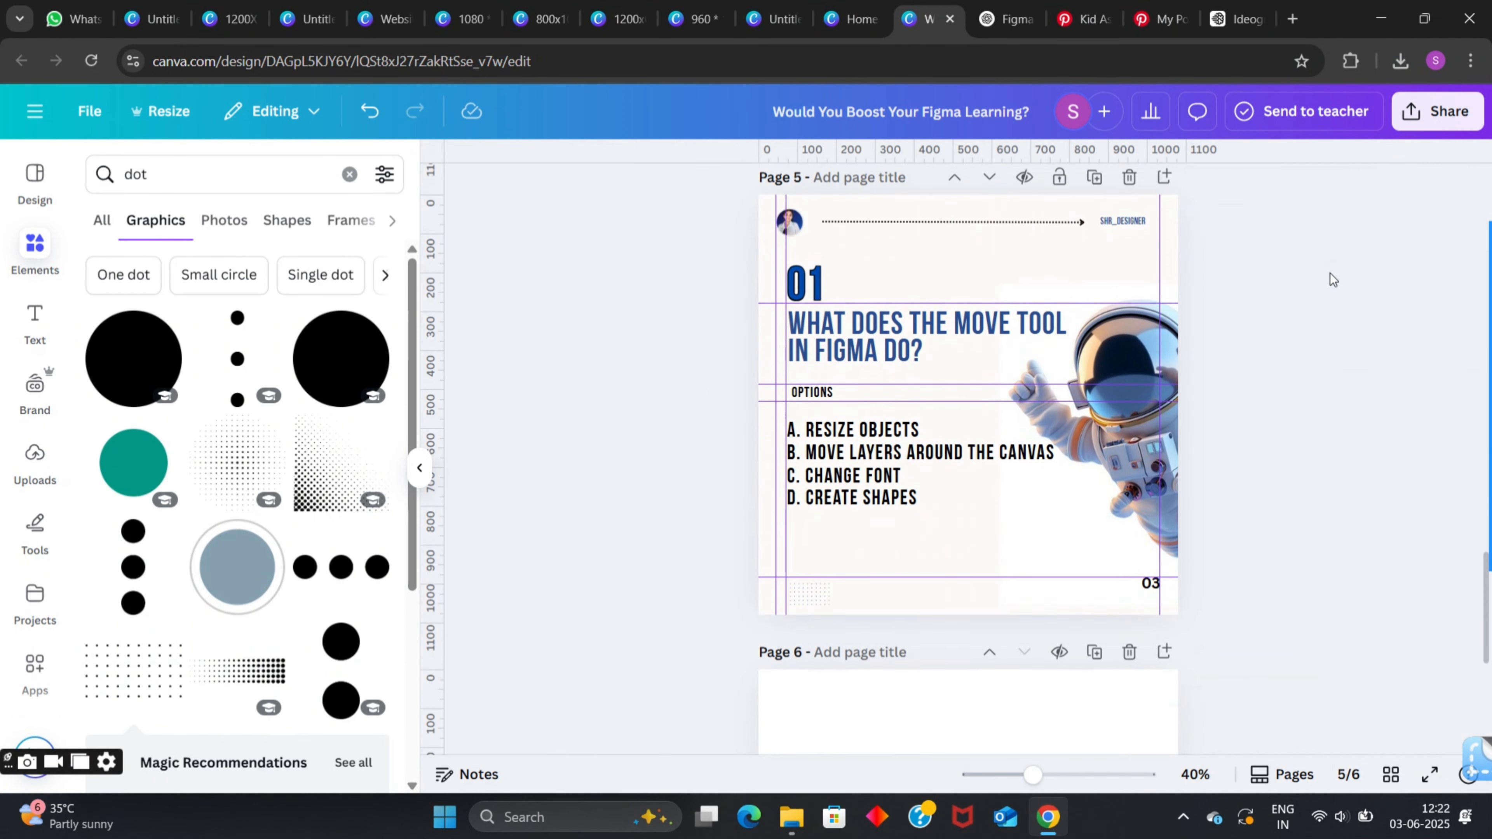
# Duplicate page 5 and move the copied astronaut so the rest of its body continues from page 6's left edge.
pyautogui.click(1094, 189)
pyautogui.moveTo(990, 429); pyautogui.dragTo(840, 430)
pyautogui.click(644, 447)
pyautogui.scroll(3, 644, 447)
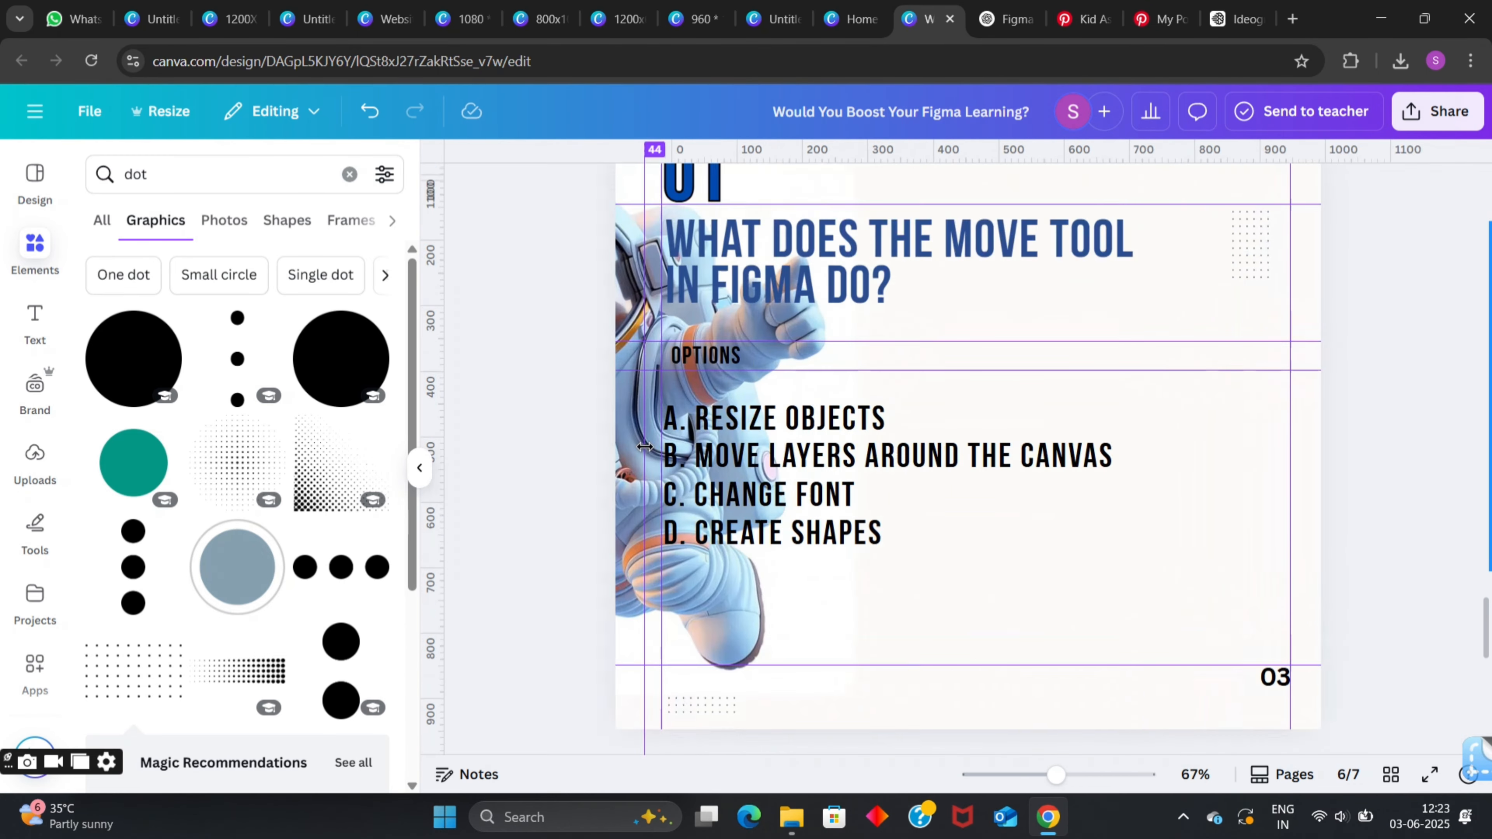
# Shift page 6's question, "Options" label and answer list together to the right, clear of the astronaut's body.
pyautogui.scroll(3, 645, 447)
pyautogui.moveTo(534, 266); pyautogui.dragTo(1204, 674)
pyautogui.click(526, 263)
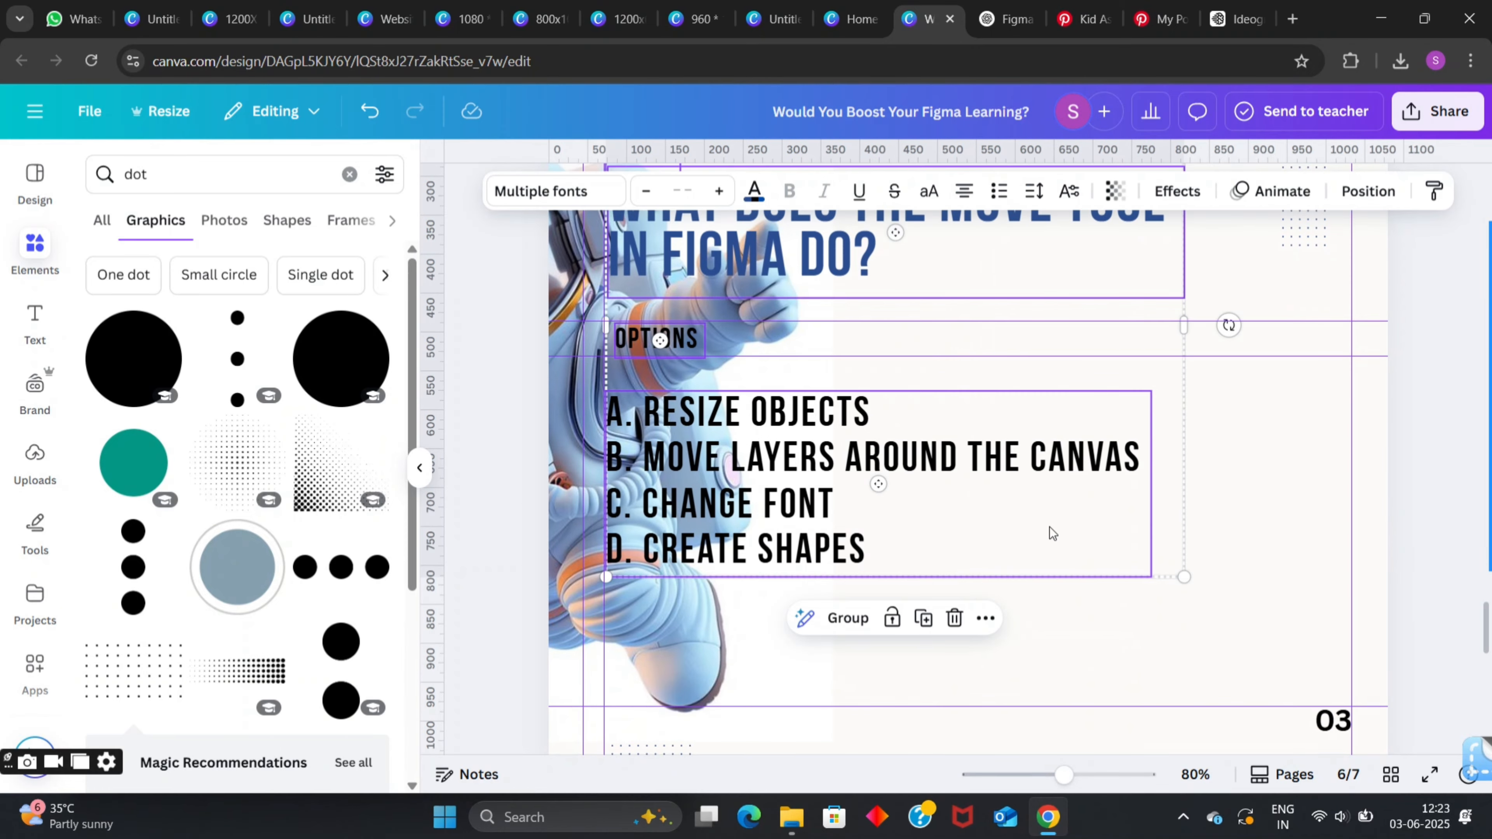
pyautogui.moveTo(942, 402); pyautogui.dragTo(1109, 416)
pyautogui.scroll(-3, 1108, 418)
pyautogui.moveTo(1006, 552); pyautogui.dragTo(1005, 543)
pyautogui.press('Up')
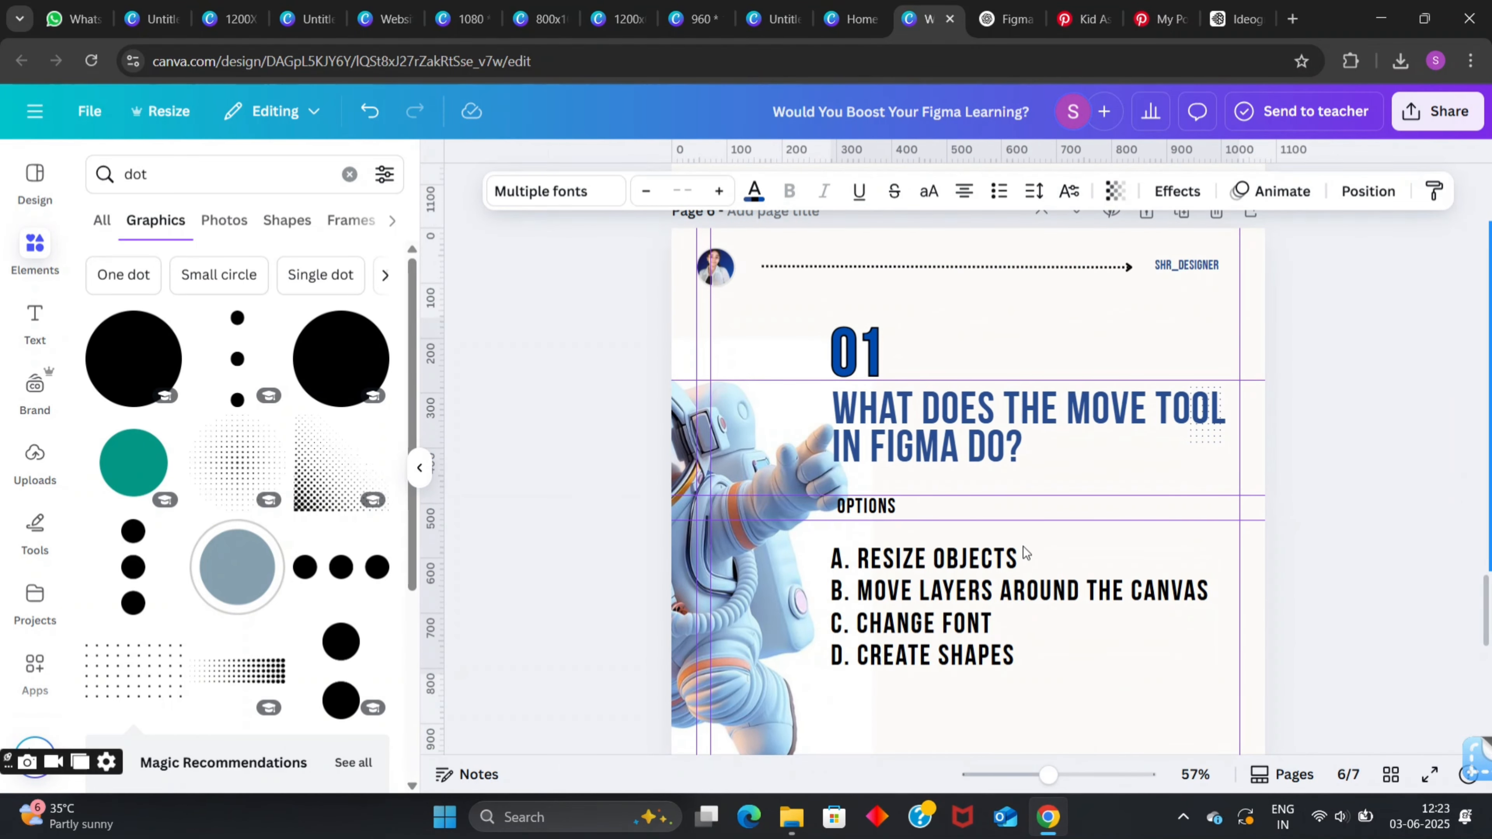
# Move the number 01 on page 6 to the page's right margin above the question.
pyautogui.click(900, 348)
pyautogui.click(871, 385)
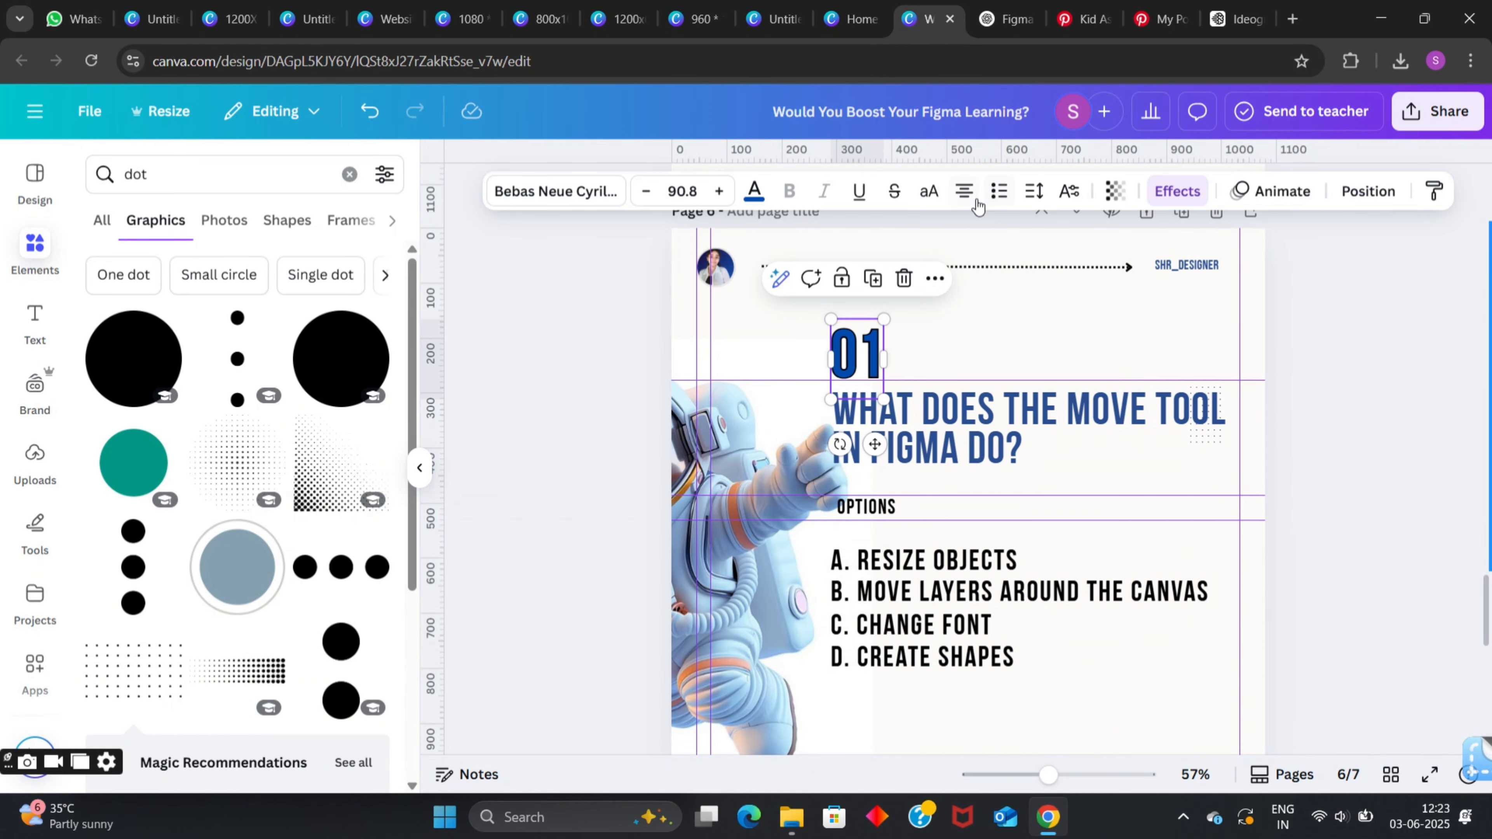
pyautogui.moveTo(874, 444); pyautogui.dragTo(1226, 438)
# Copy question 2 from ChatGPT and replace page 6's heading with "Which one is a typography property in Figma?".
pyautogui.click(1005, 19)
pyautogui.scroll(-7, 497, 356)
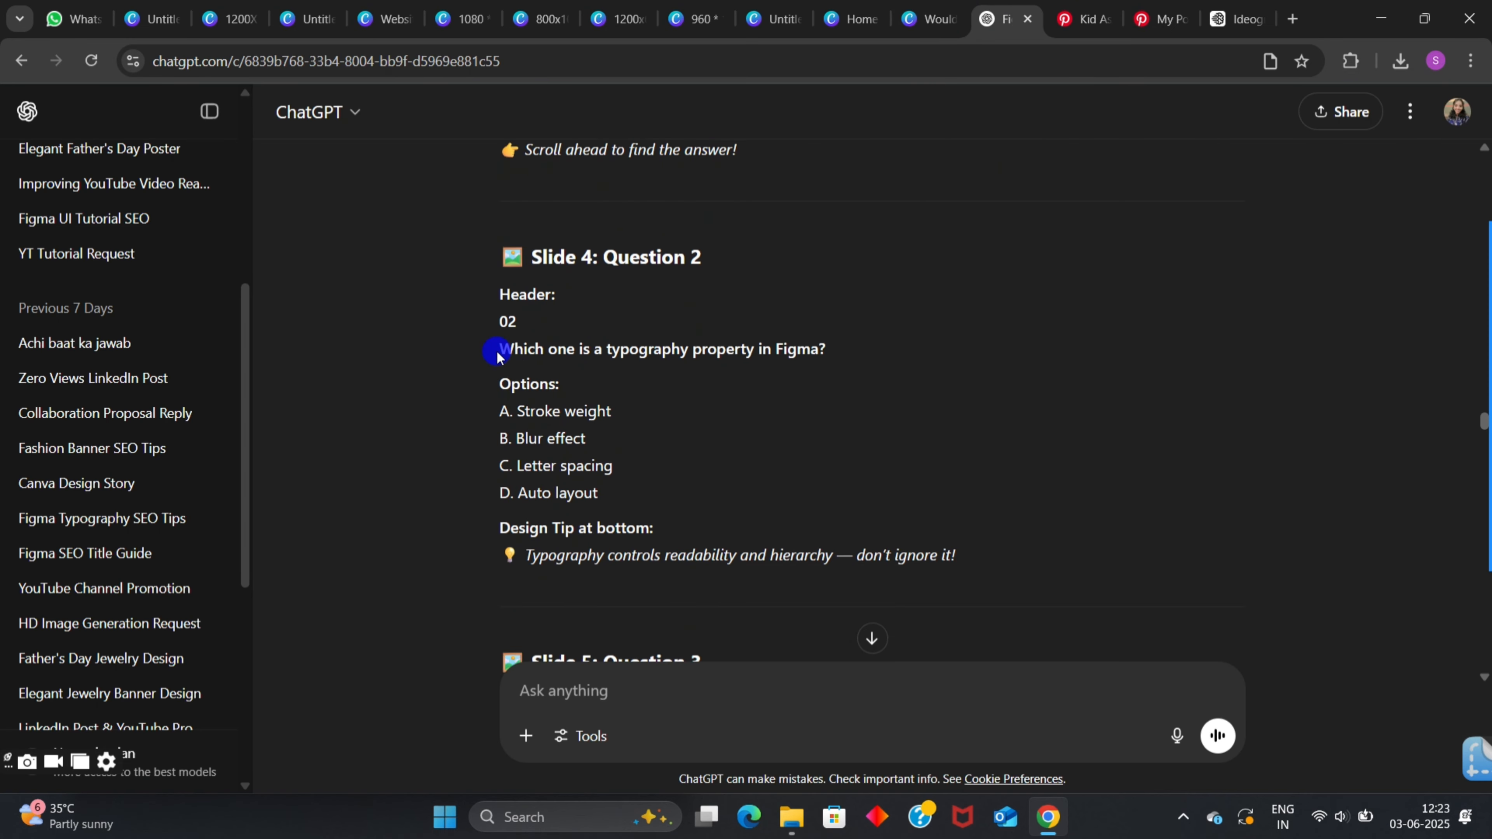
pyautogui.hotkey('ctrl', 'c')
pyautogui.click(929, 19)
pyautogui.doubleClick(1184, 444)
pyautogui.hotkey('ctrl', 'v')
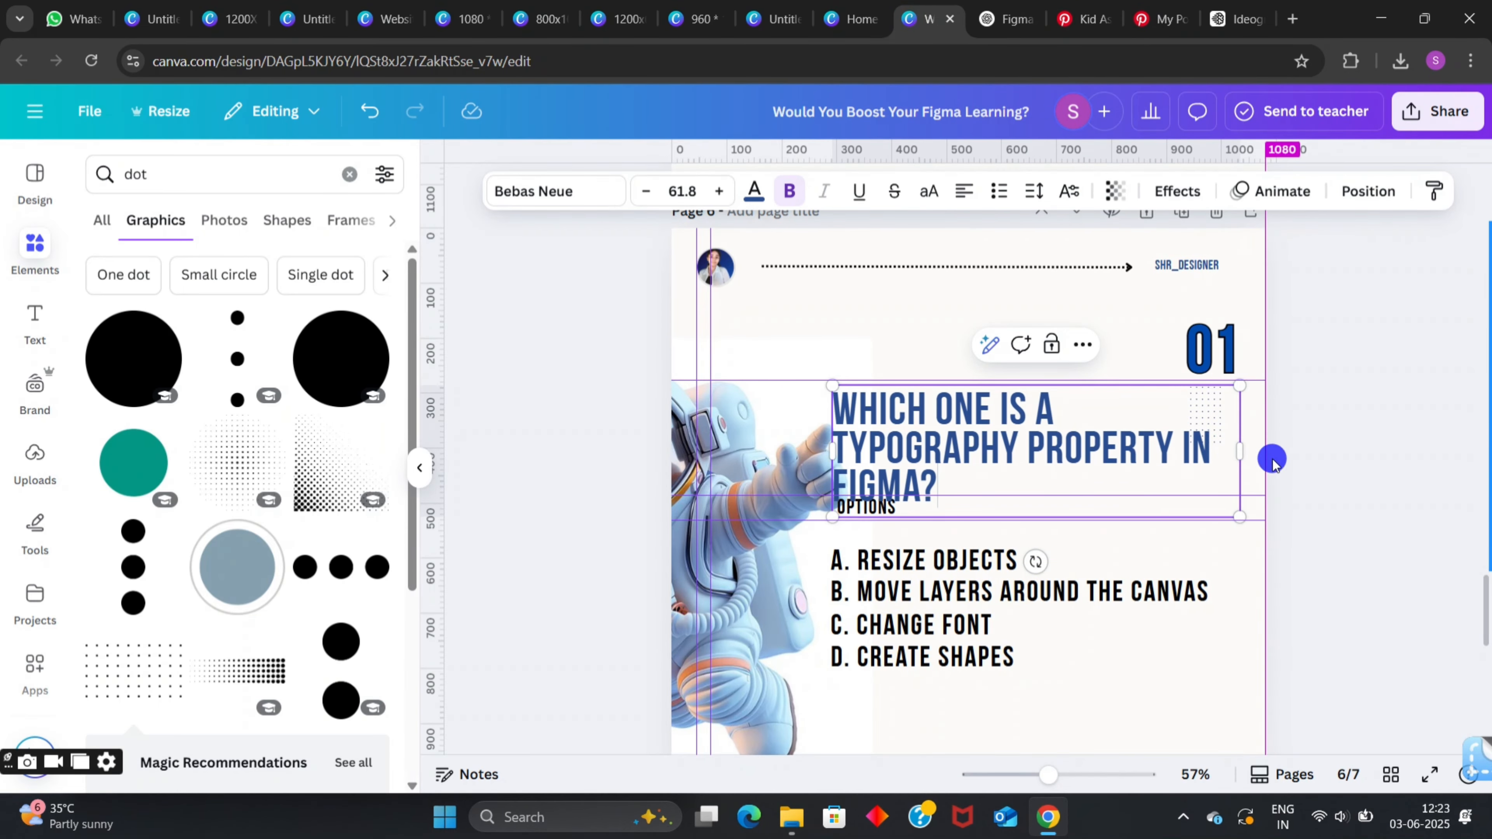
# Widen page 6's heading box so the question fits on two lines, and align its text right.
pyautogui.moveTo(832, 453)
pyautogui.mouseDown()
pyautogui.moveTo(816, 447)
pyautogui.moveTo(831, 472)
pyautogui.mouseUp()
pyautogui.click(968, 194)
pyautogui.click(967, 193)
pyautogui.click(1312, 419)
pyautogui.click(928, 409)
pyautogui.click(1285, 474)
pyautogui.click(1198, 445)
pyautogui.click(1291, 527)
pyautogui.click(1087, 592)
pyautogui.click(964, 192)
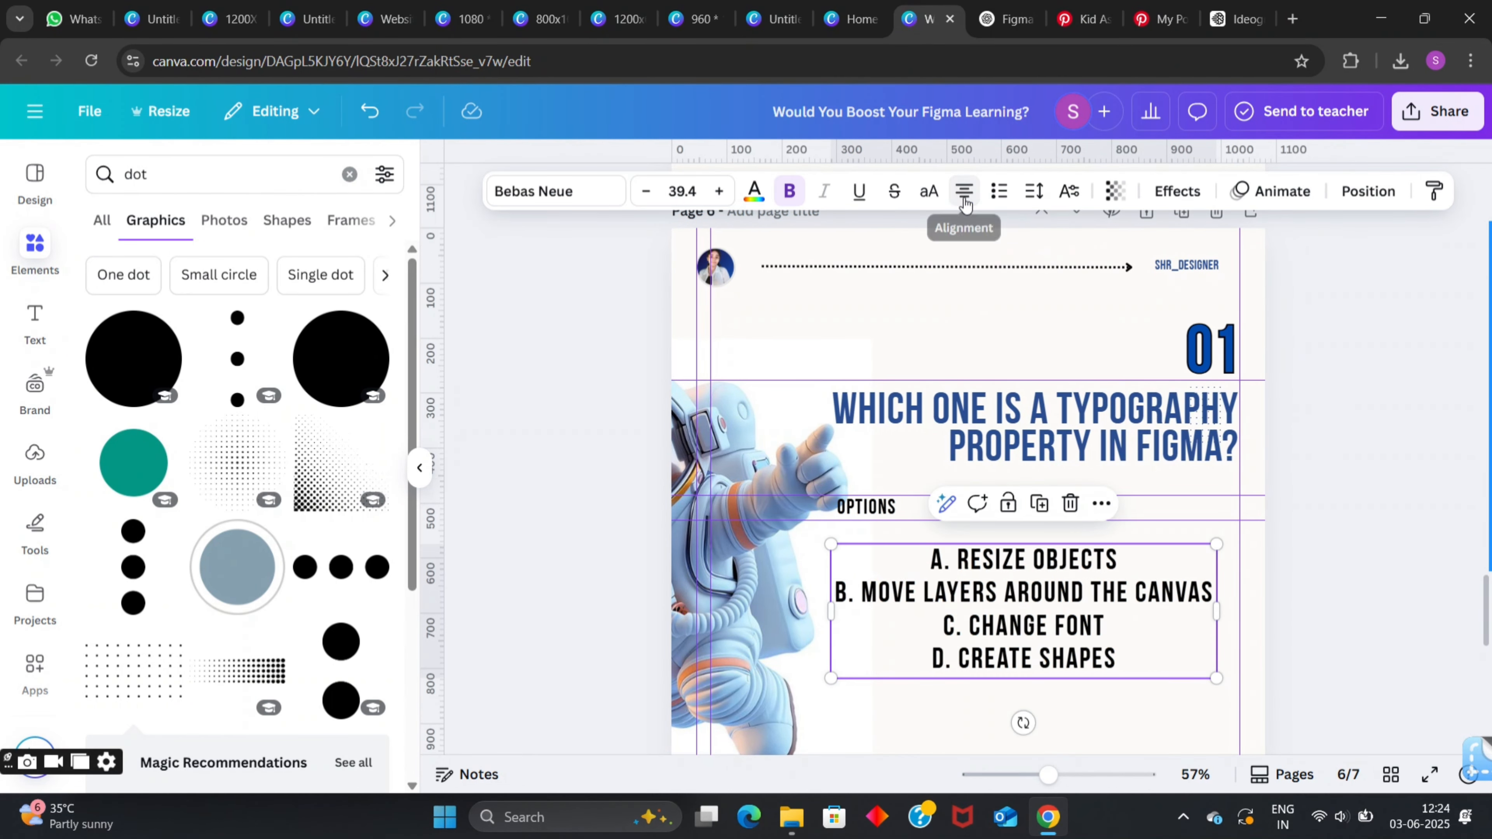
pyautogui.click(964, 193)
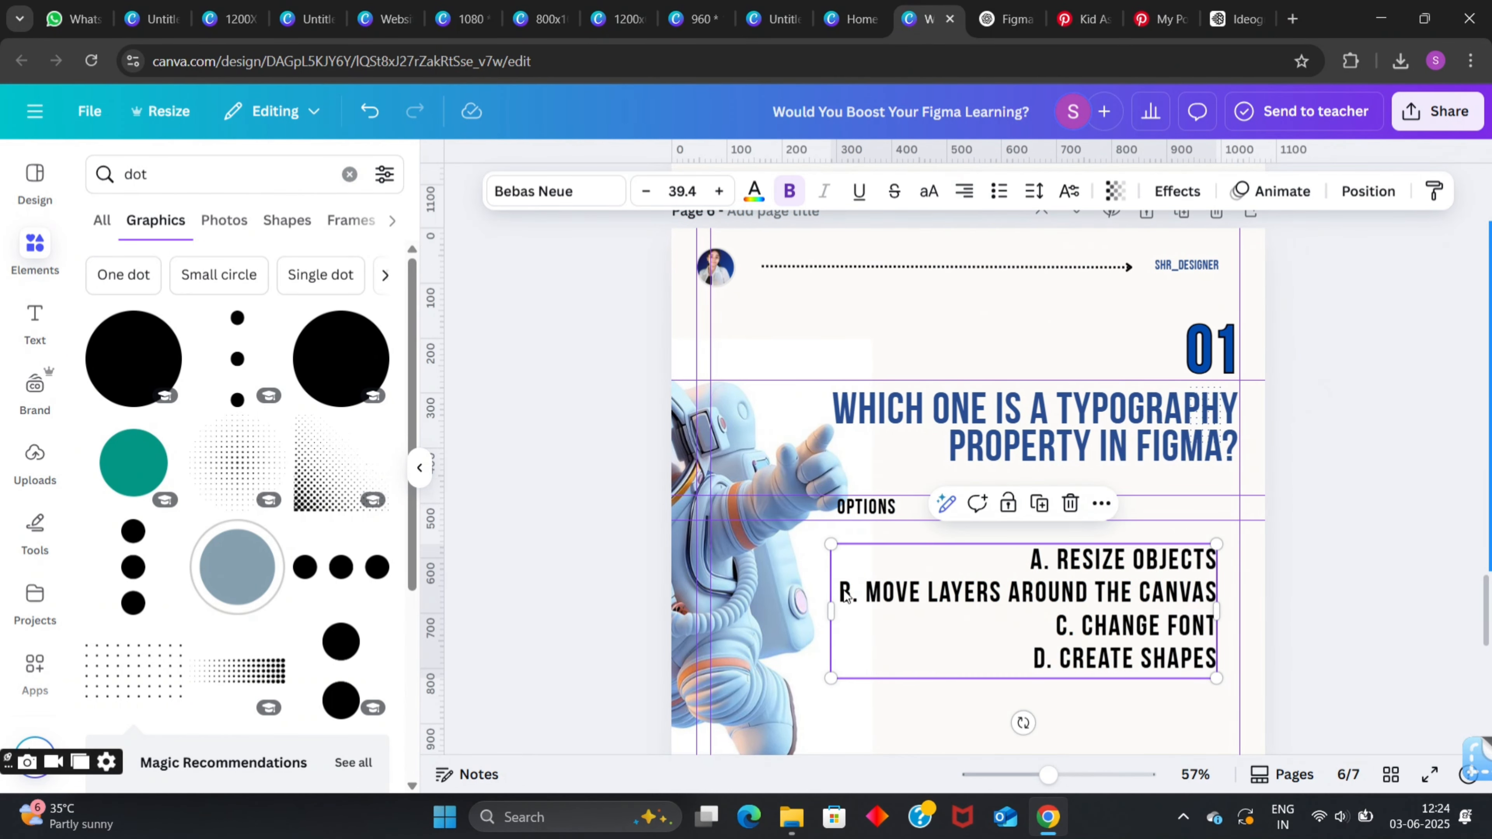
pyautogui.click(980, 186)
# Move the "Options" label on page 6 to the right margin under the question.
pyautogui.click(861, 507)
pyautogui.moveTo(861, 506); pyautogui.dragTo(1222, 506)
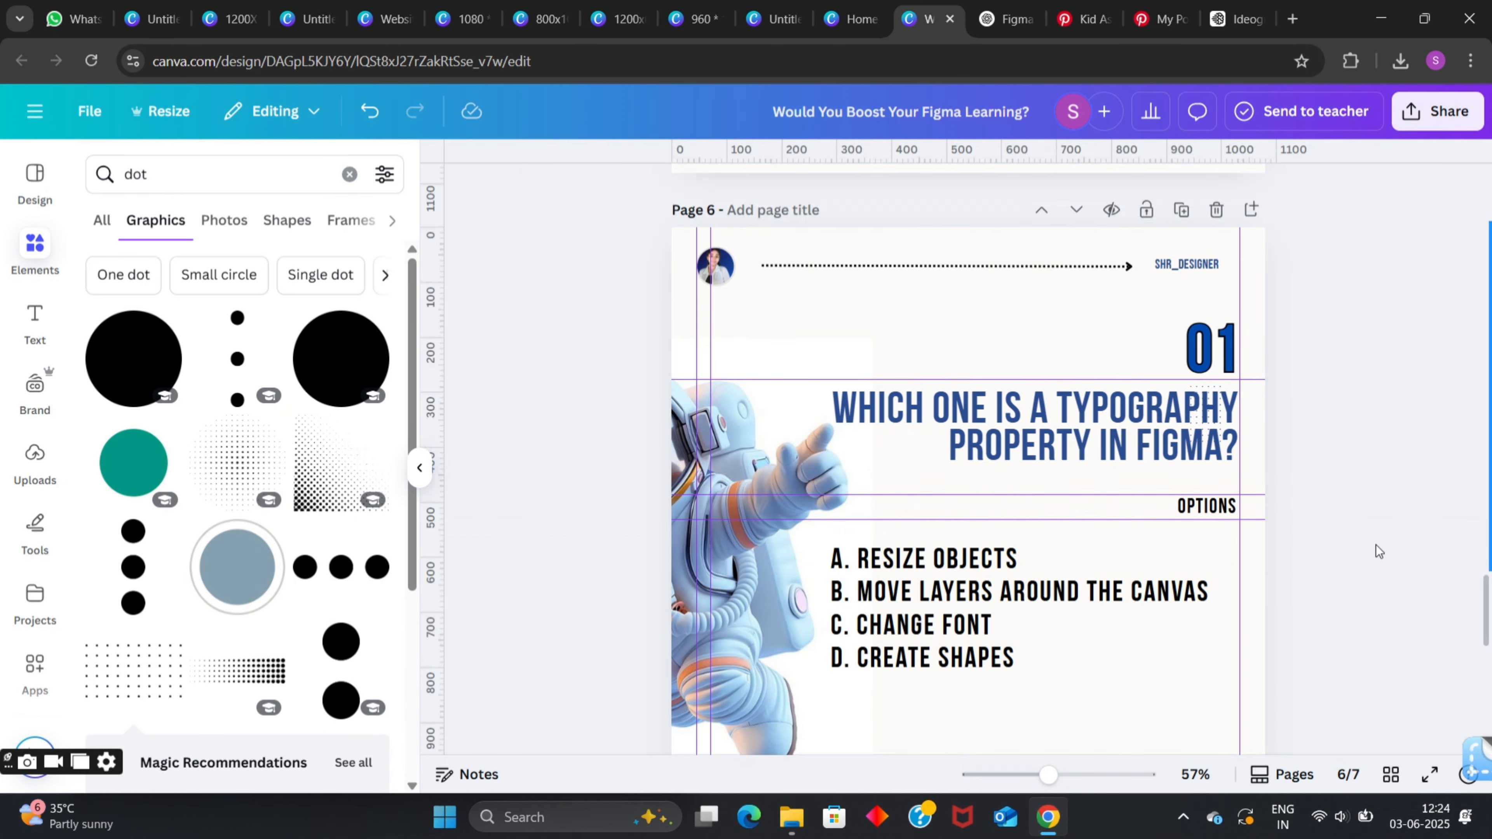
# Replace page 6's answers with ChatGPT's question 2 options: Stroke weight, Blur effect, Letter spacing and Auto layout.
pyautogui.hotkey('ctrl', 'Tab')
pyautogui.moveTo(498, 409); pyautogui.dragTo(599, 495)
pyautogui.hotkey('ctrl', 'c')
pyautogui.click(929, 19)
pyautogui.doubleClick(1044, 464)
pyautogui.hotkey('ctrl', 'v')
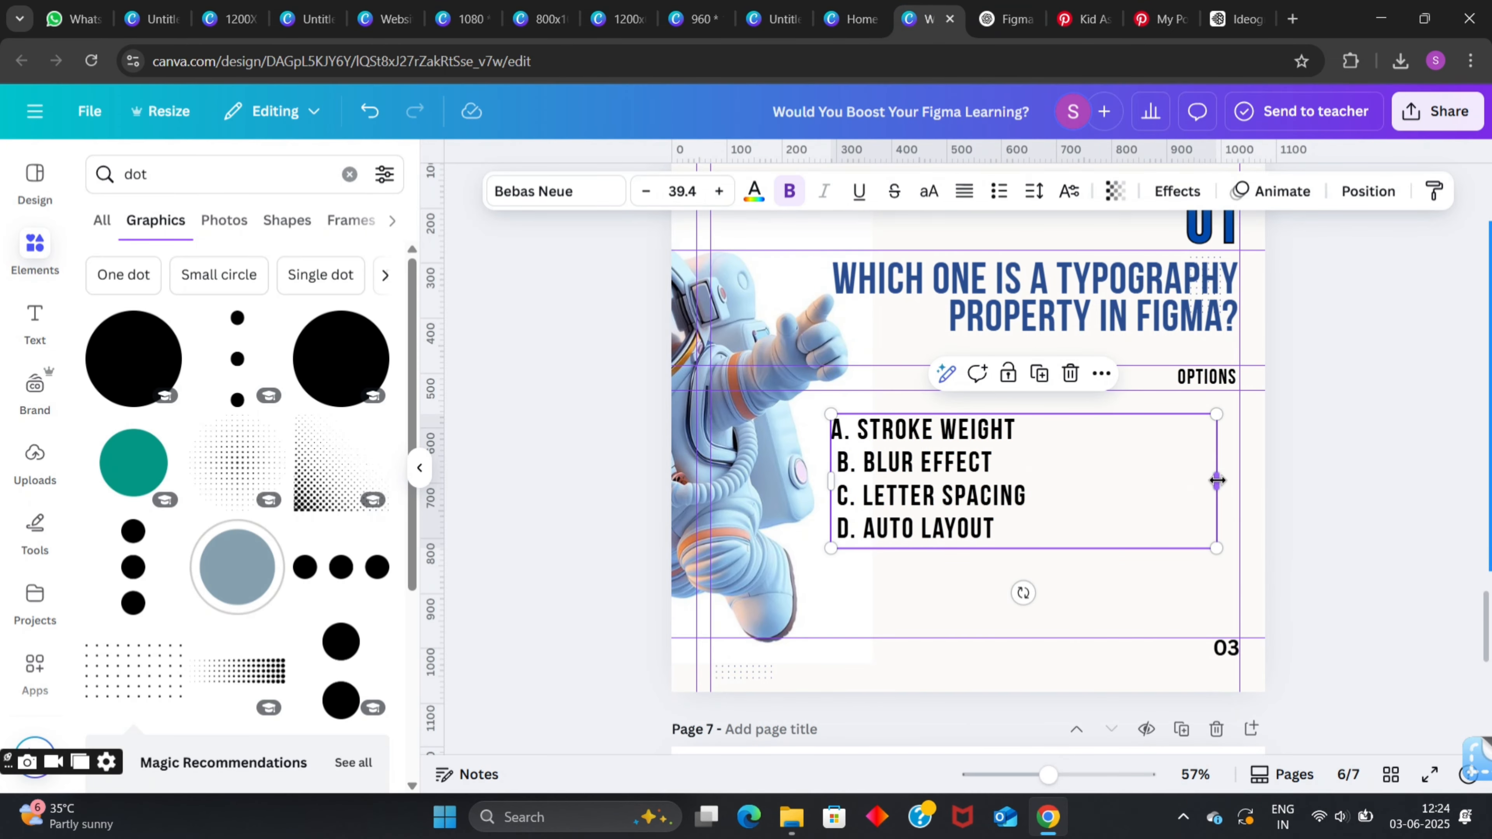
# Narrow the answer list's text box on page 6 and place it against the right margin under "Options".
pyautogui.moveTo(1215, 480); pyautogui.dragTo(1034, 479)
pyautogui.moveTo(908, 479); pyautogui.dragTo(1118, 468)
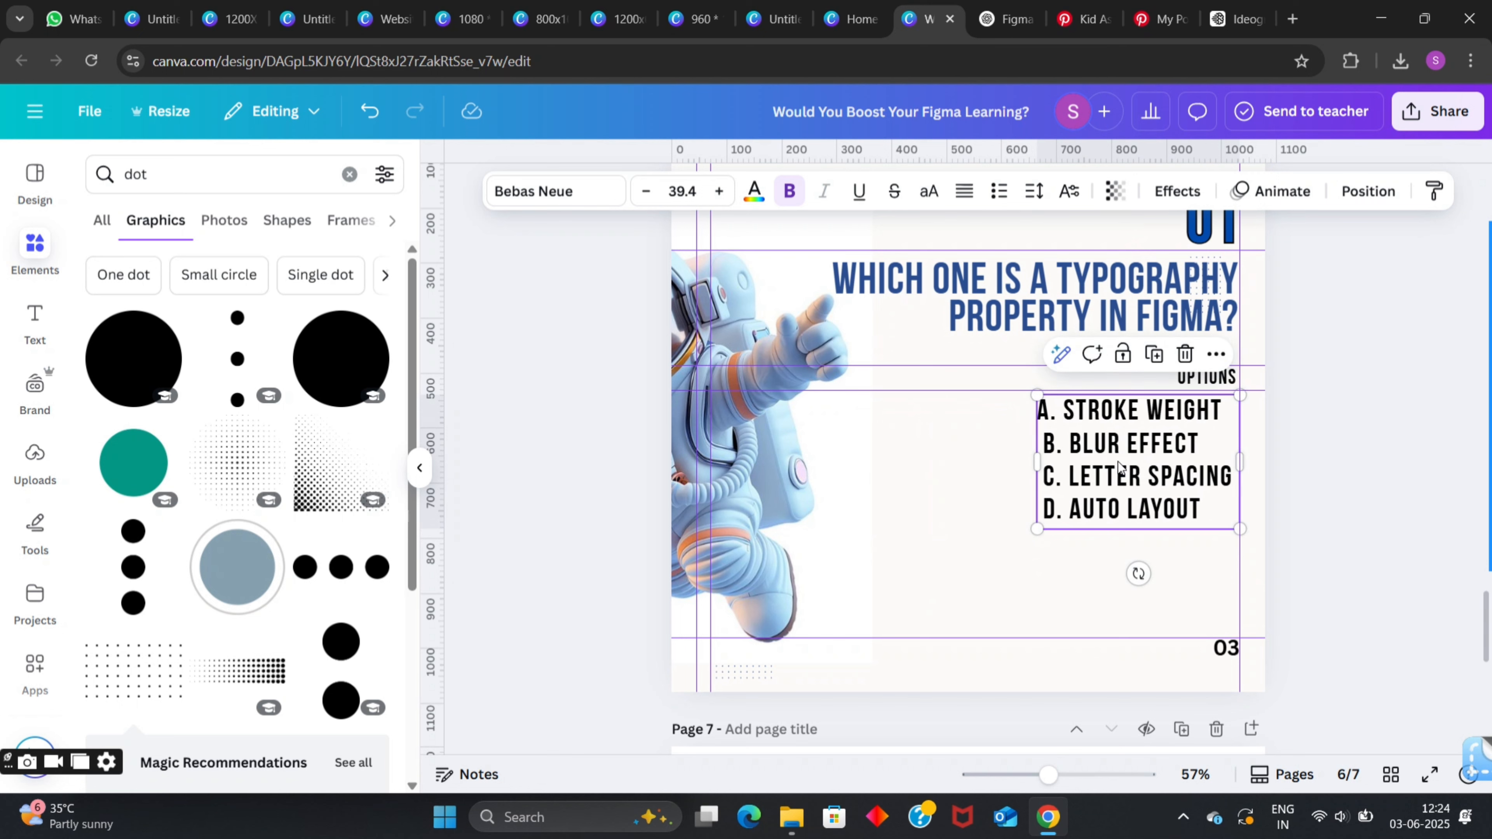
# Try aligning all four answer lines on page 6 to the right.
pyautogui.click(1138, 490)
pyautogui.click(963, 197)
pyautogui.click(1138, 500)
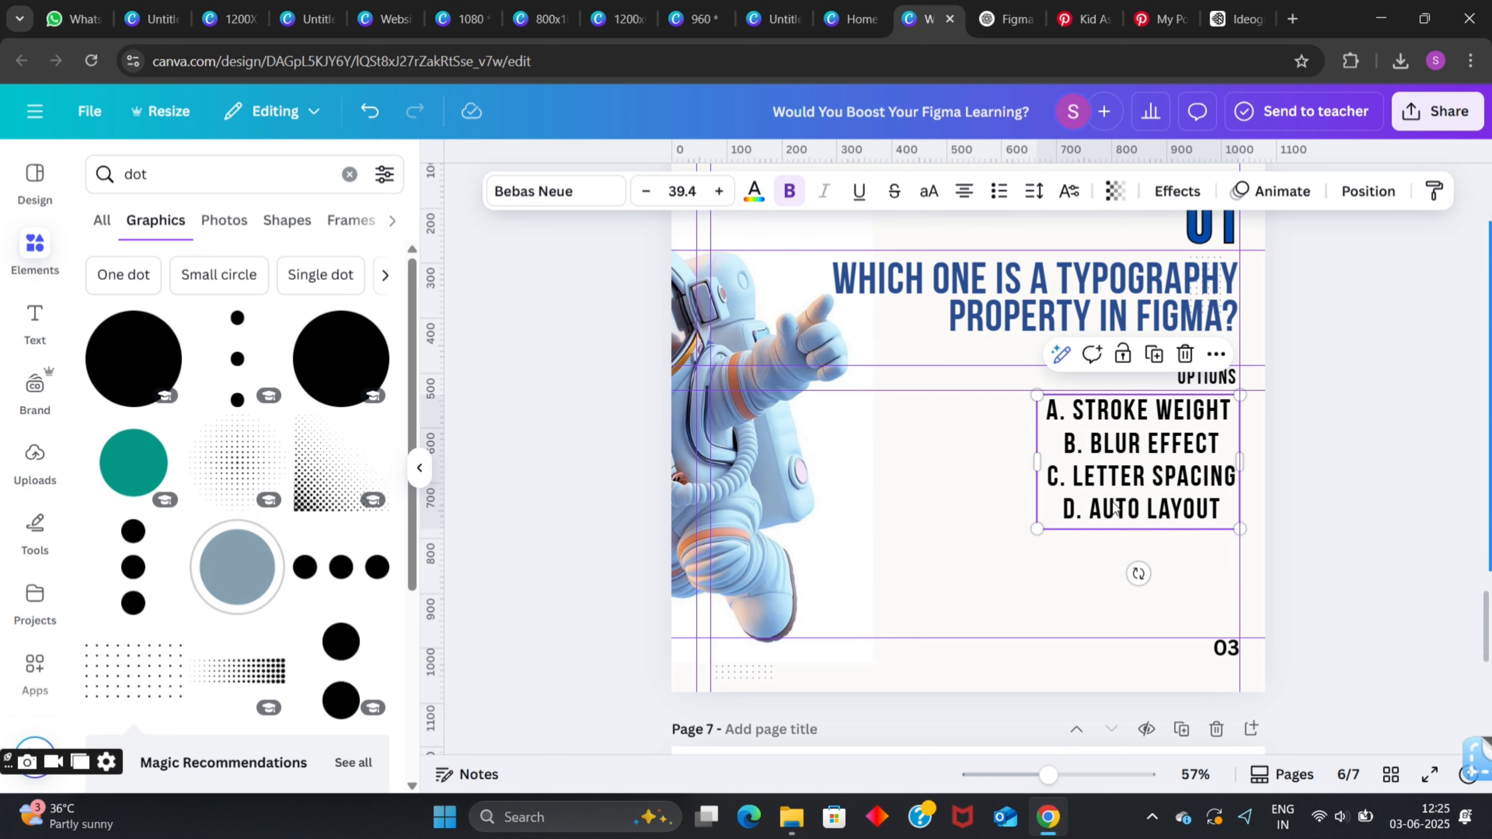
pyautogui.click(961, 194)
pyautogui.click(963, 192)
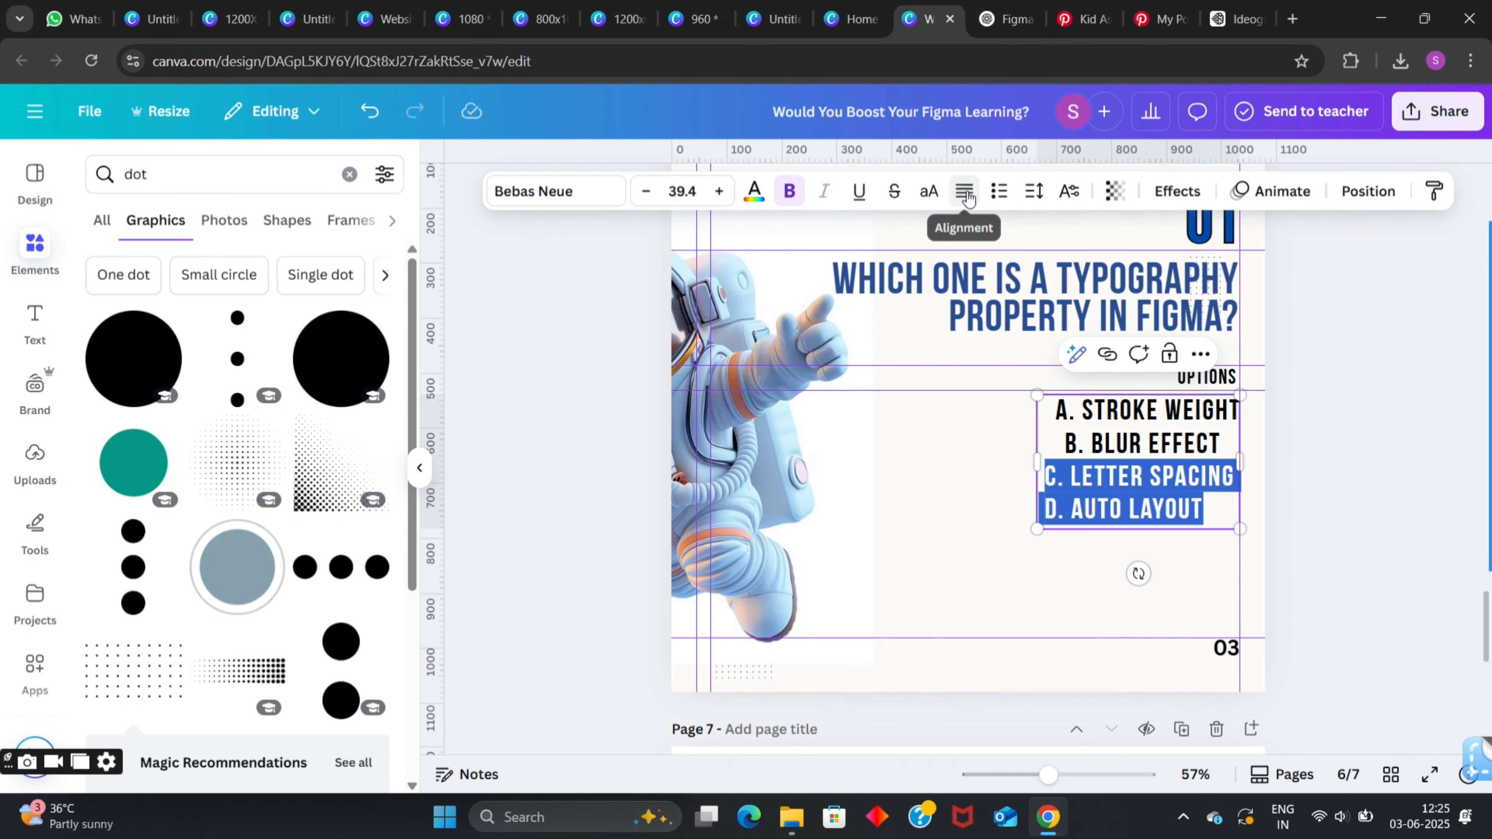
pyautogui.click(1369, 459)
pyautogui.click(1047, 440)
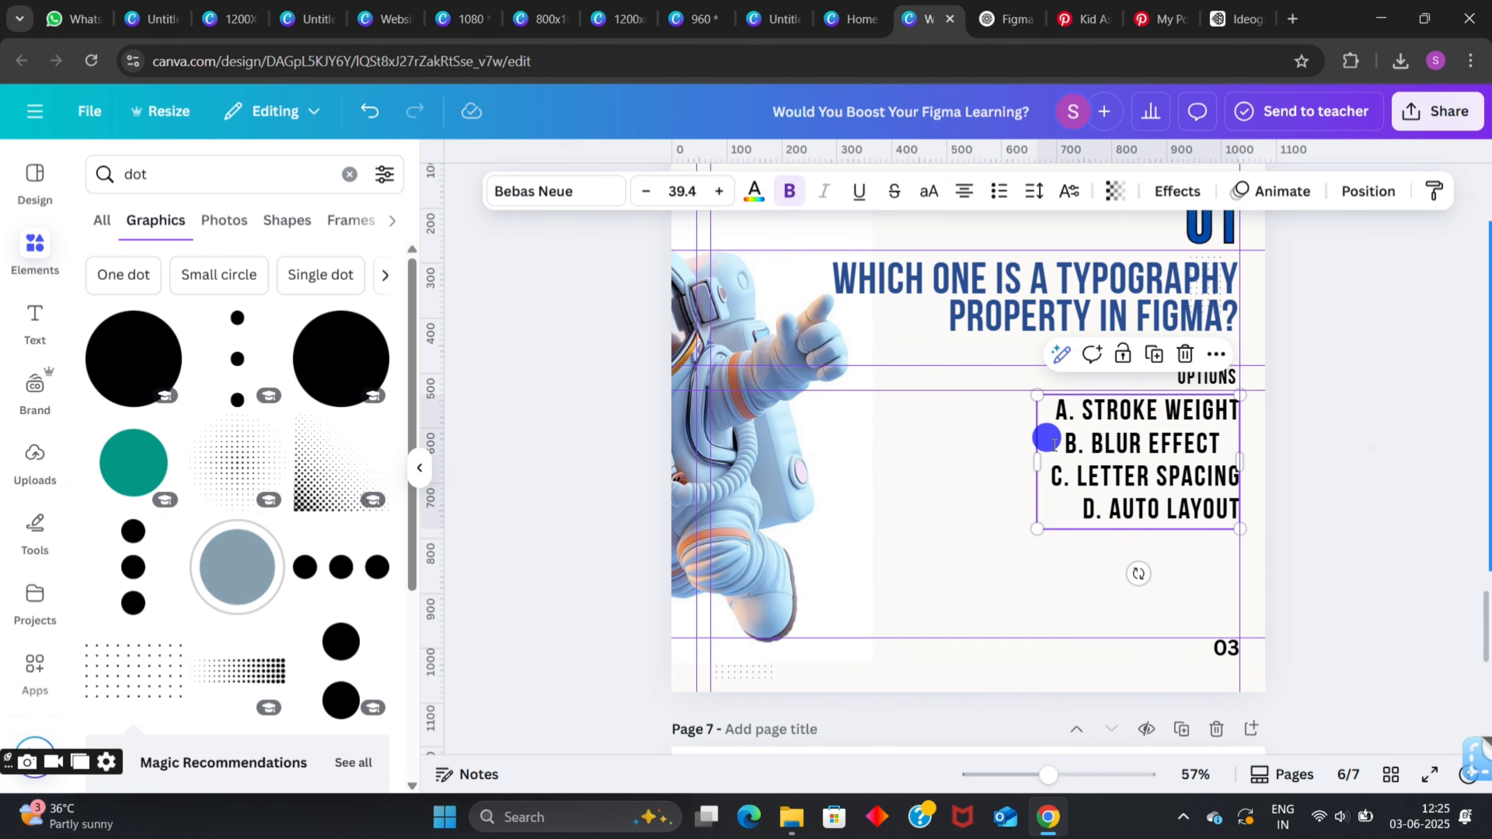
pyautogui.click(966, 193)
pyautogui.click(1386, 483)
# Add a horizontal guide at 576 along the top of page 5's answer list and move page 6's list down to it.
pyautogui.scroll(1, 1366, 483)
pyautogui.click(1148, 523)
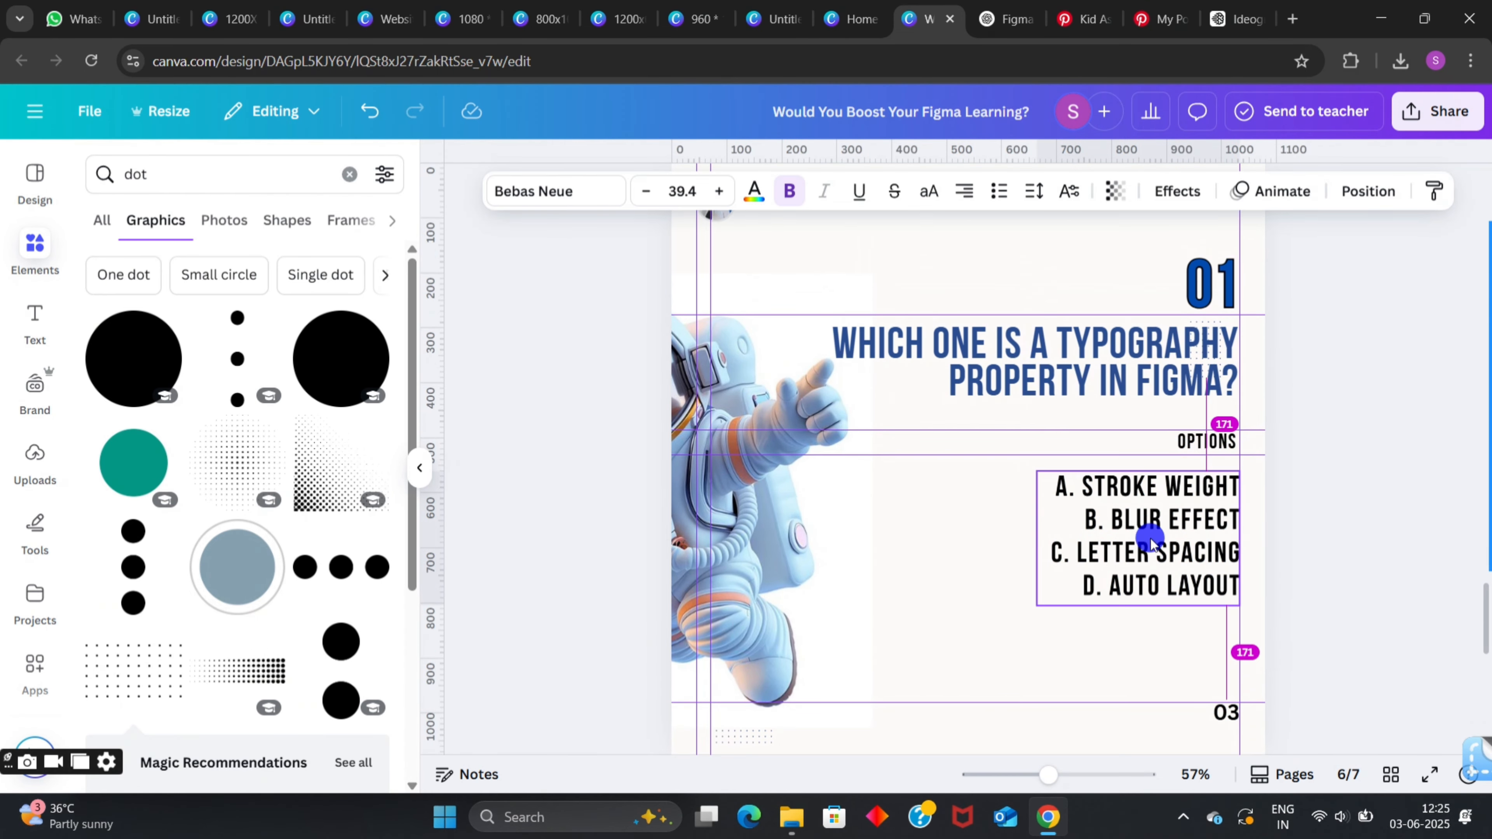
pyautogui.scroll(11, 1150, 541)
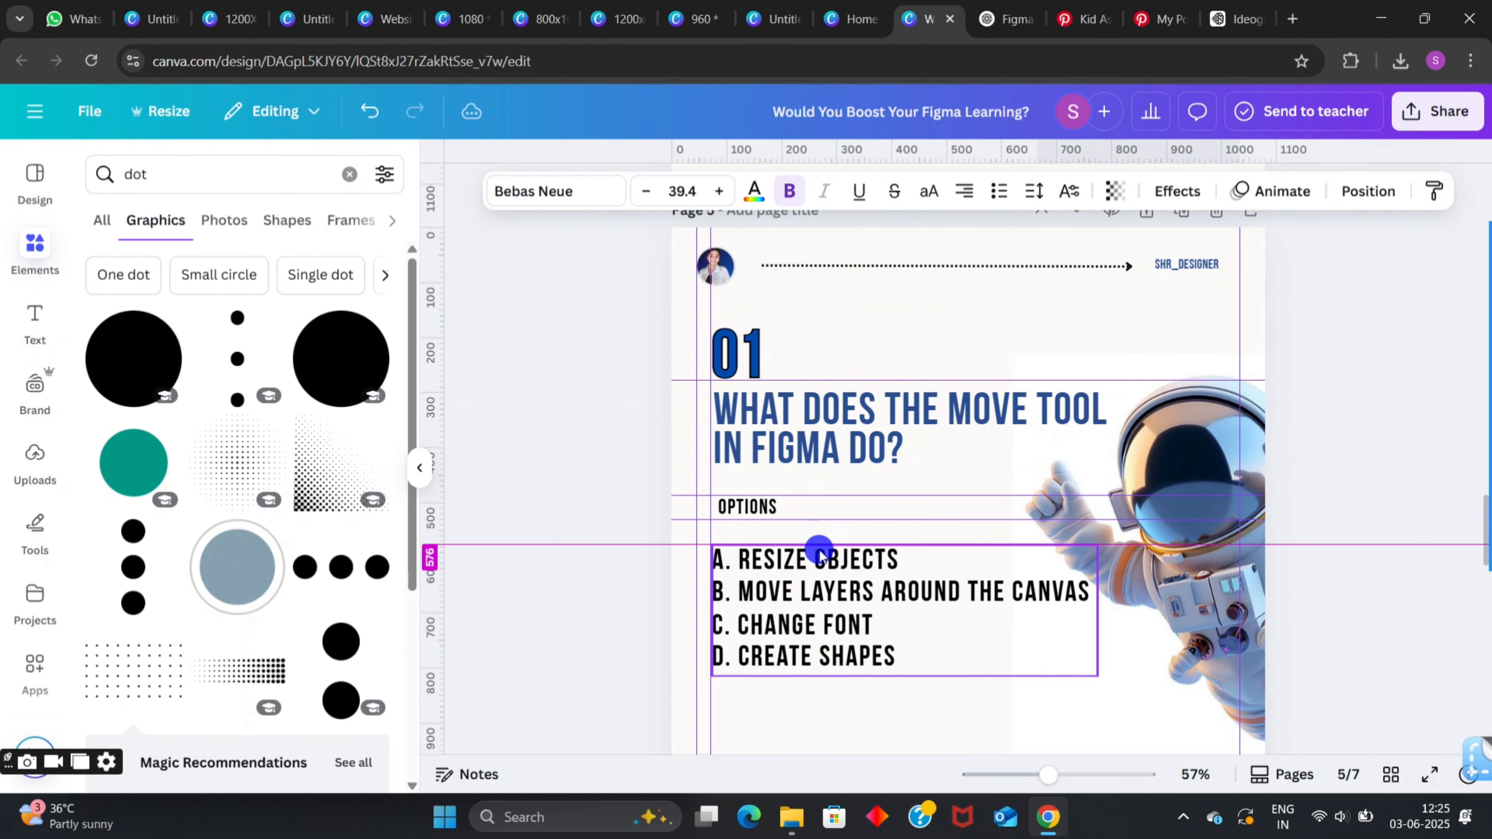
pyautogui.scroll(-10, 1282, 533)
pyautogui.click(1119, 526)
pyautogui.click(1330, 532)
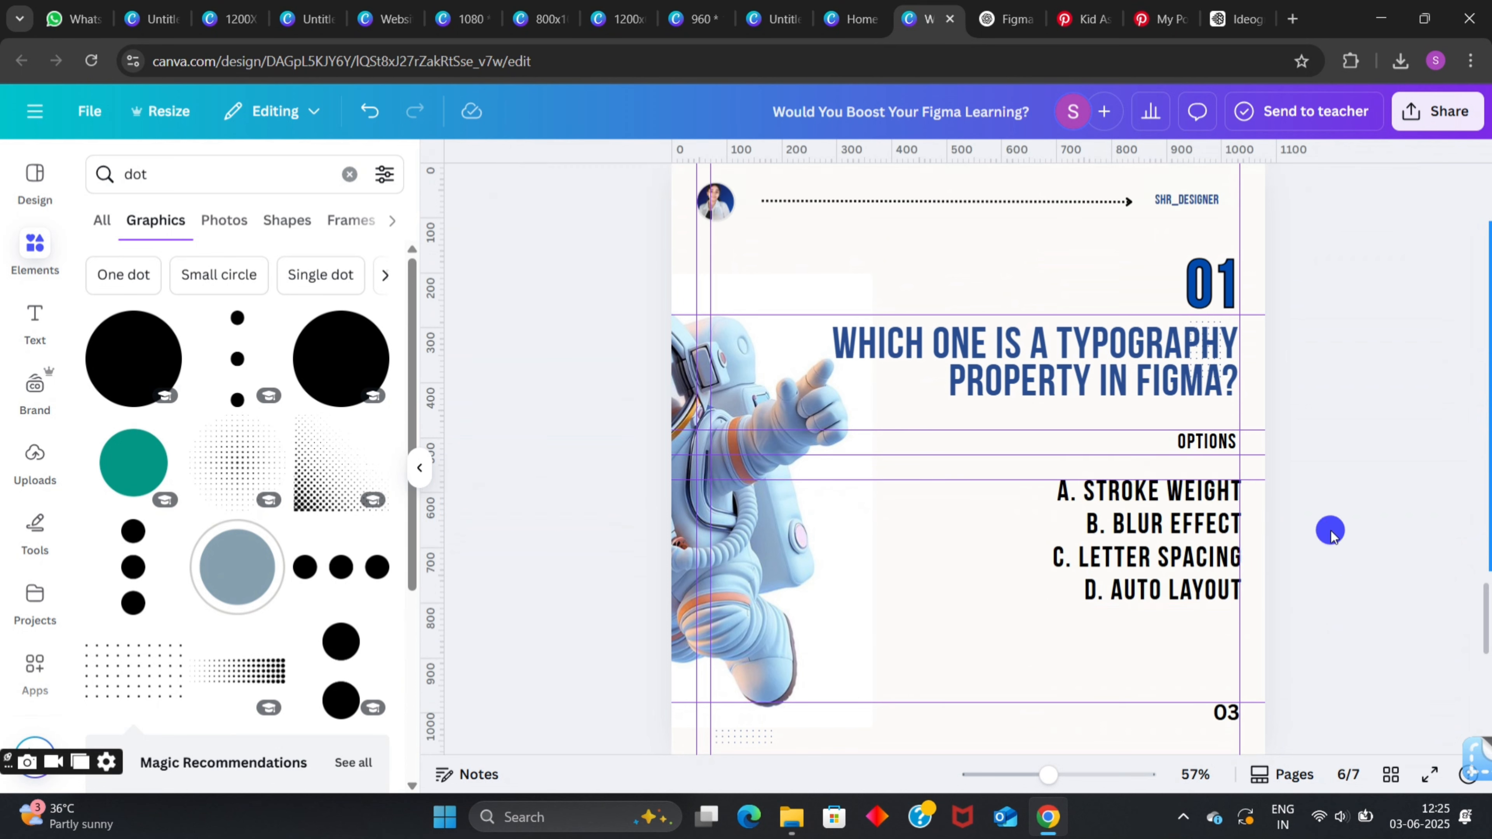
# Left-align page 6's answer list and delete the leading spaces before answers B, C and D.
pyautogui.click(1155, 547)
pyautogui.click(962, 191)
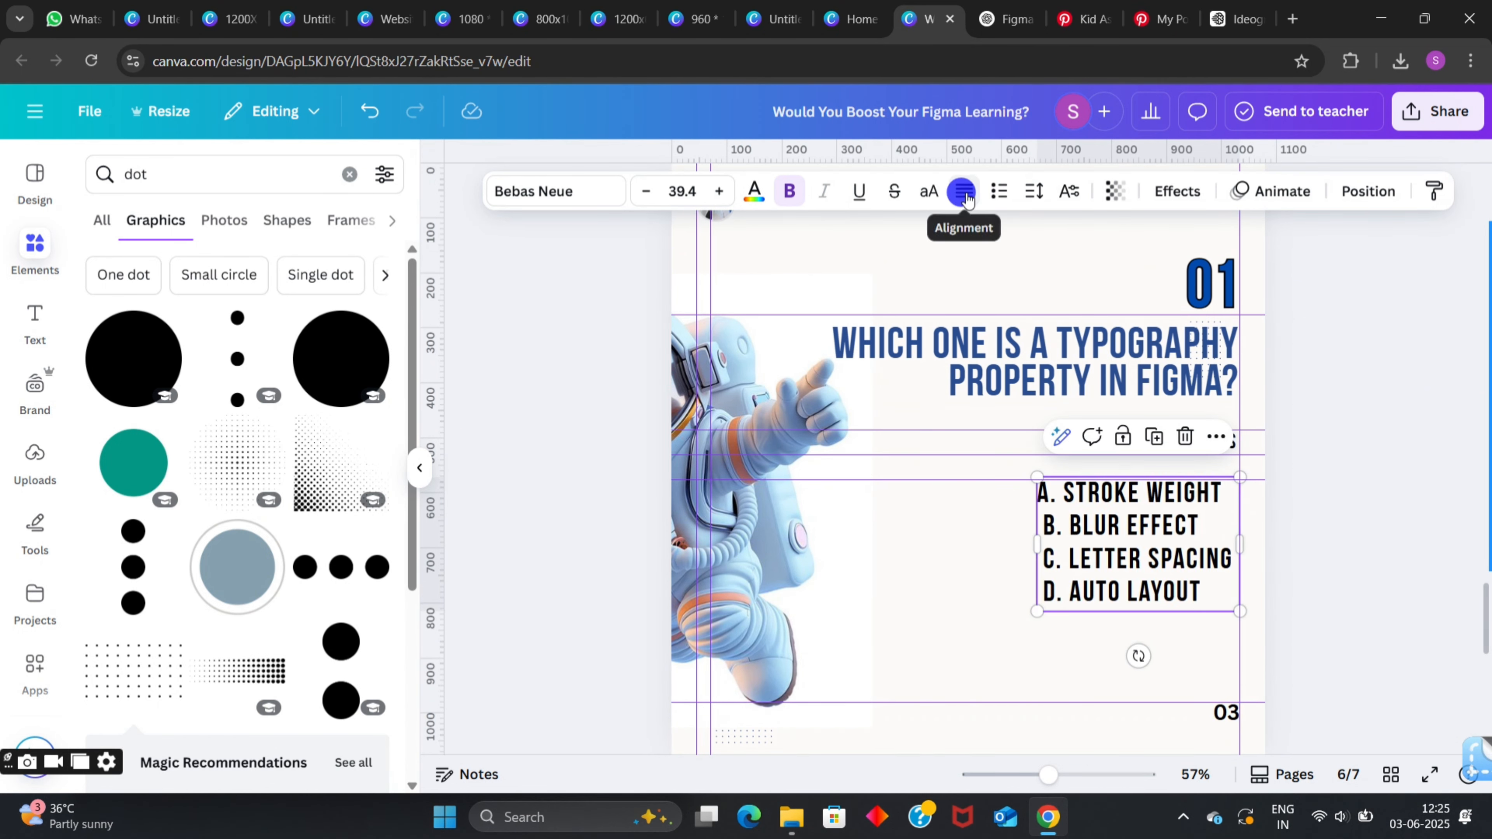
pyautogui.scroll(3, 1087, 445)
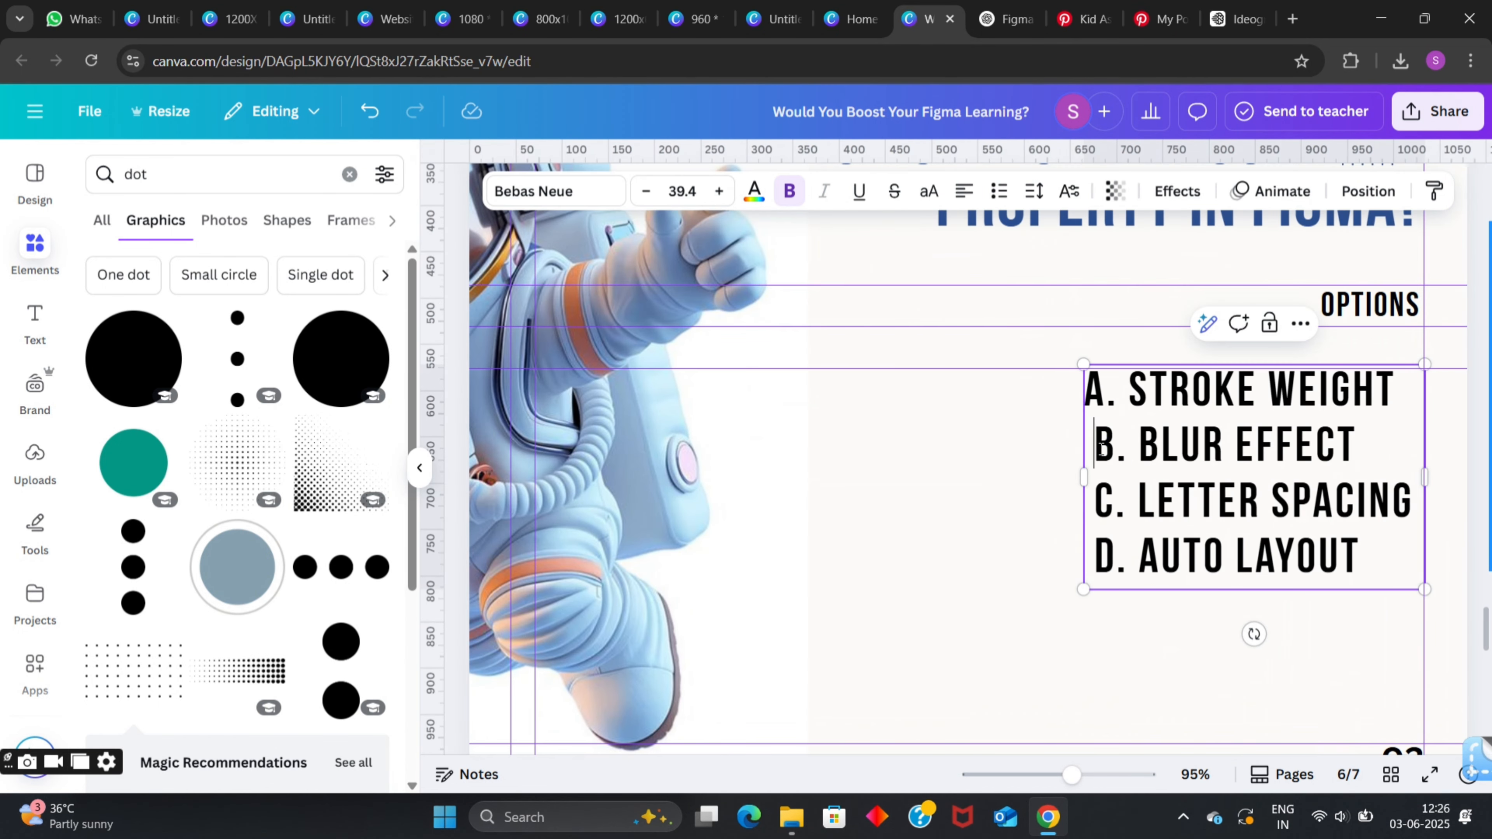
pyautogui.press('BackSpace')
pyautogui.moveTo(1102, 449); pyautogui.dragTo(1089, 503)
pyautogui.click(1093, 503)
pyautogui.press('BackSpace')
pyautogui.click(1094, 547)
pyautogui.press('BackSpace')
# Nudge page 6's answer list slightly right so its longest line ends at the right margin guide.
pyautogui.click(964, 503)
pyautogui.click(1234, 484)
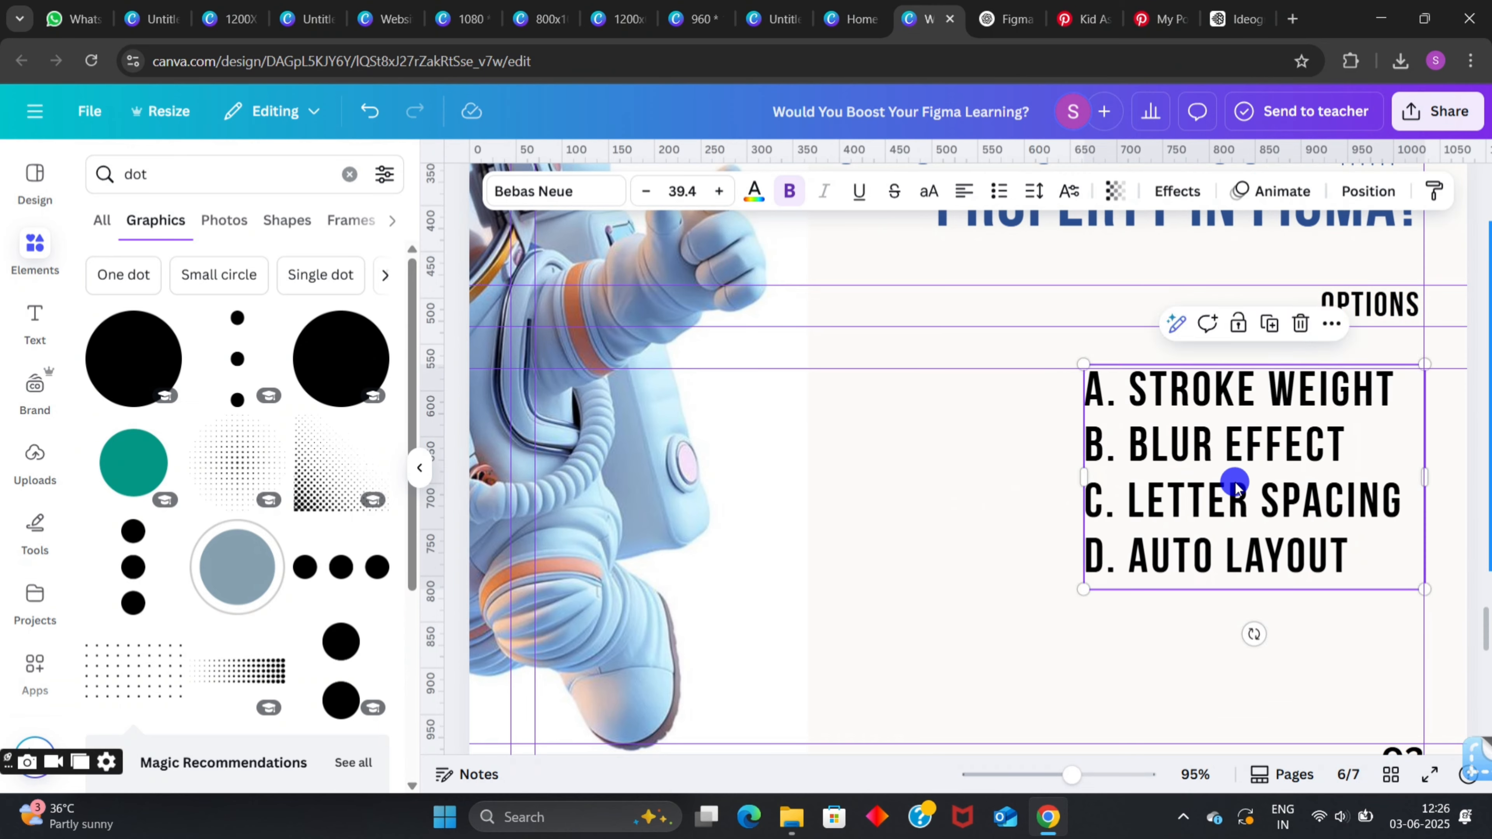
pyautogui.moveTo(1235, 484); pyautogui.dragTo(1257, 485)
pyautogui.scroll(-4, 1256, 485)
pyautogui.click(1420, 453)
# Add a horizontal guide along the bottom of page 5's answer list and check page 6's list against it.
pyautogui.scroll(4, 1420, 453)
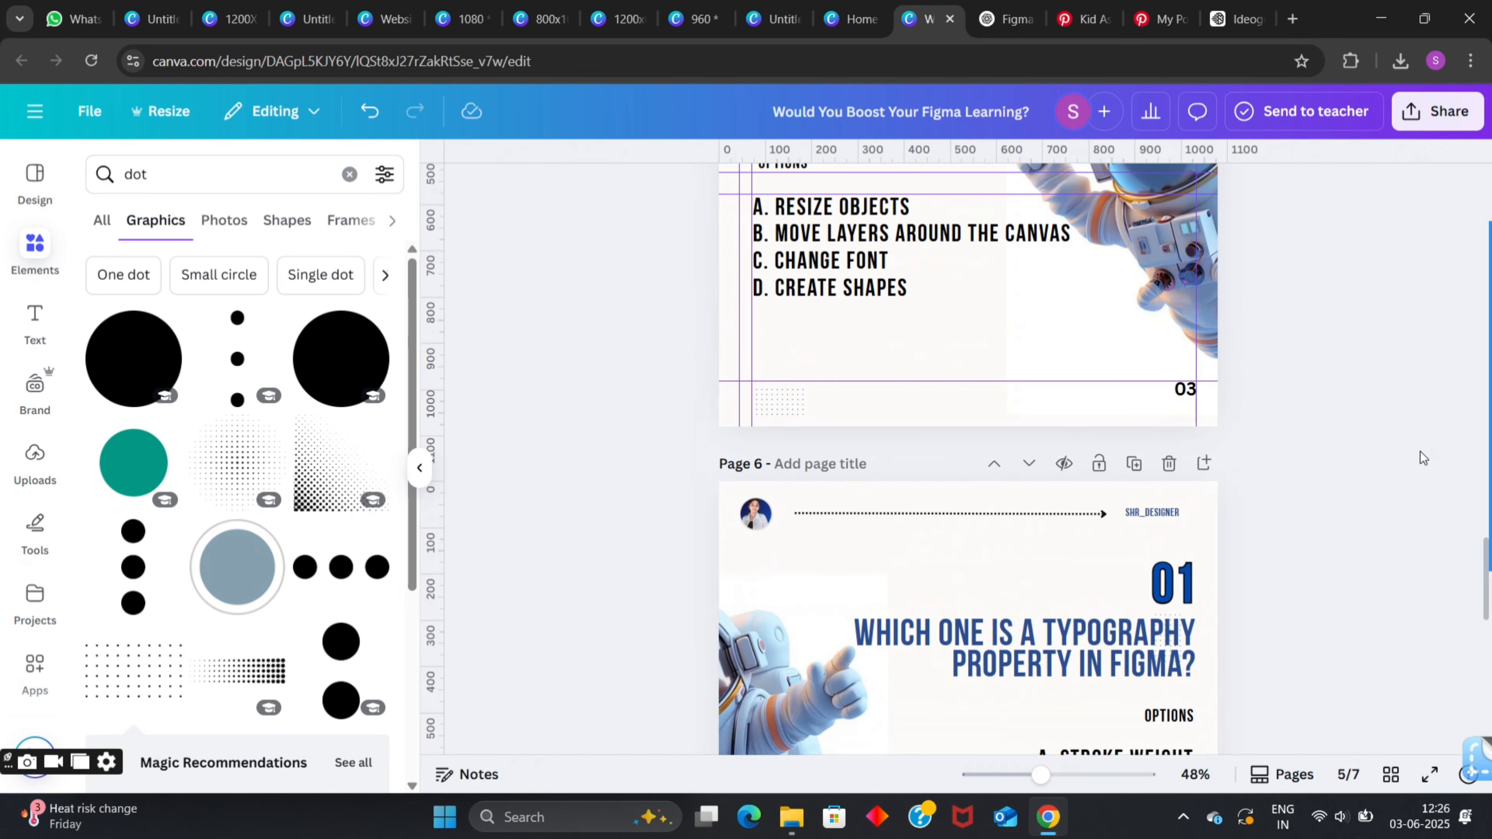
pyautogui.scroll(-5, 1252, 660)
pyautogui.scroll(3, 1252, 476)
pyautogui.scroll(3, 879, 449)
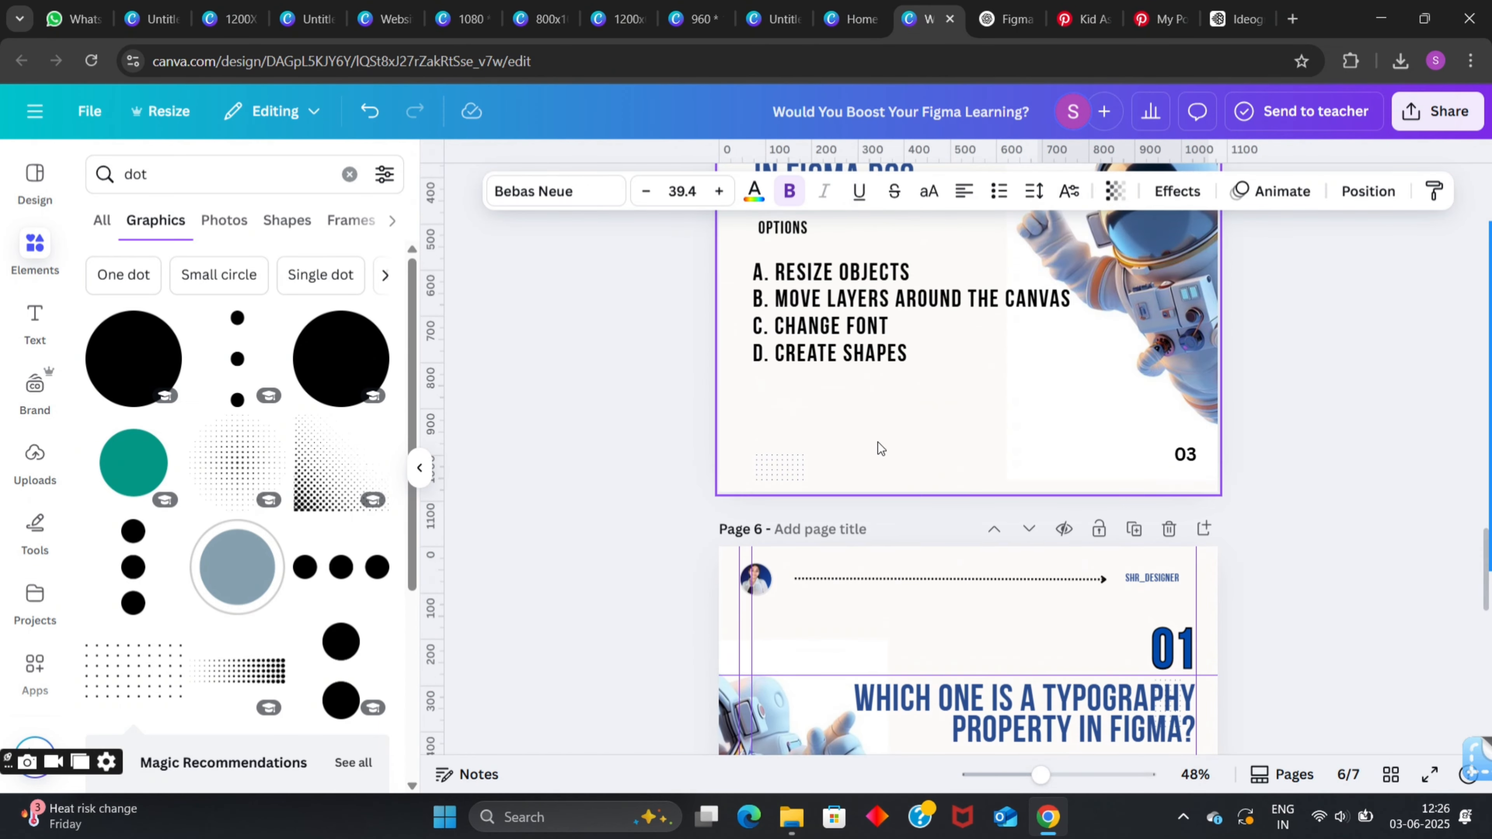
pyautogui.click(873, 392)
pyautogui.moveTo(877, 370); pyautogui.dragTo(887, 360)
pyautogui.scroll(-4, 894, 372)
pyautogui.click(1106, 388)
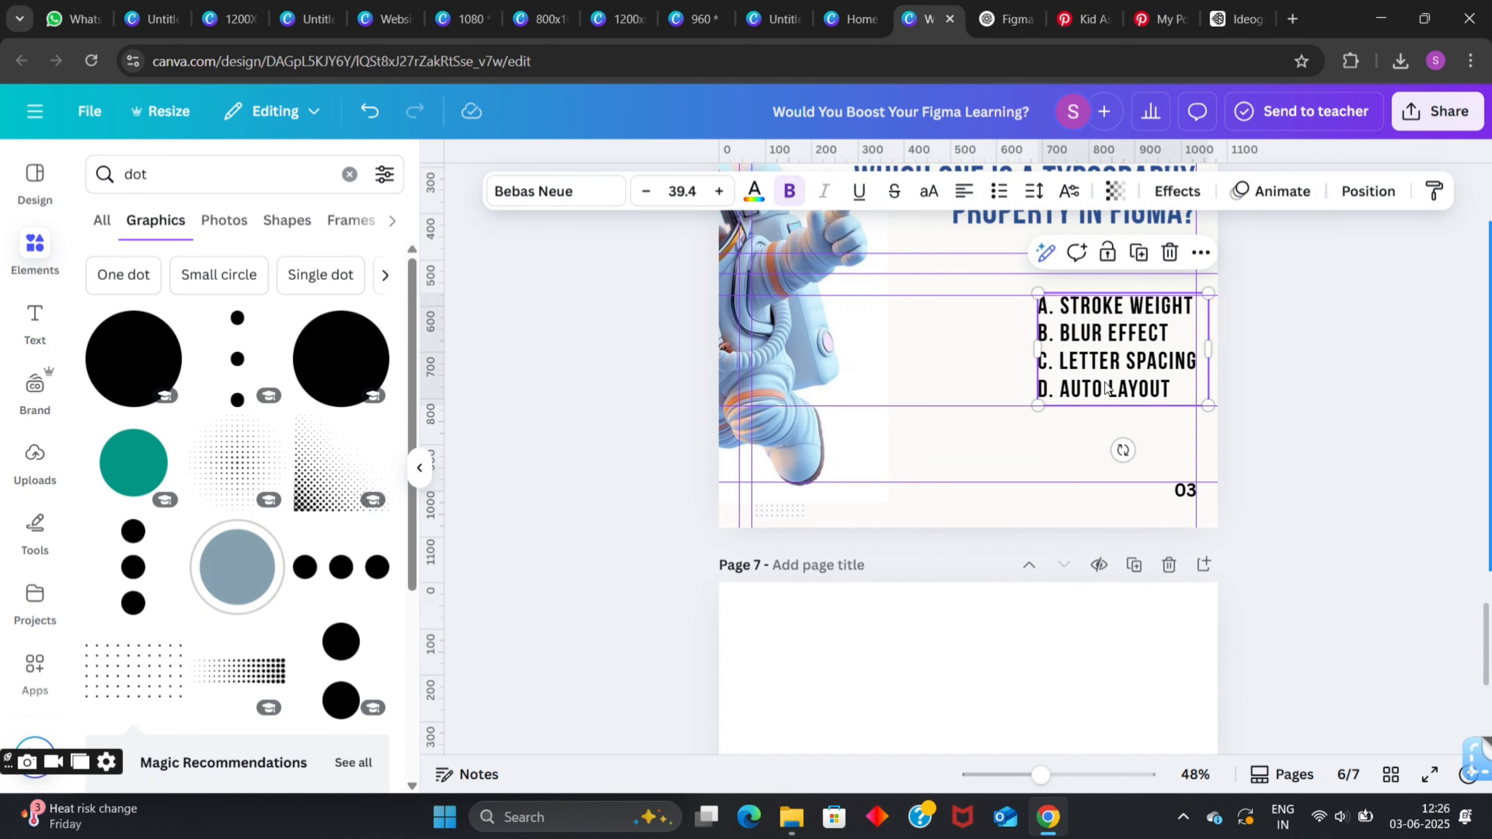
pyautogui.click(1270, 397)
pyautogui.click(1058, 383)
pyautogui.click(1348, 374)
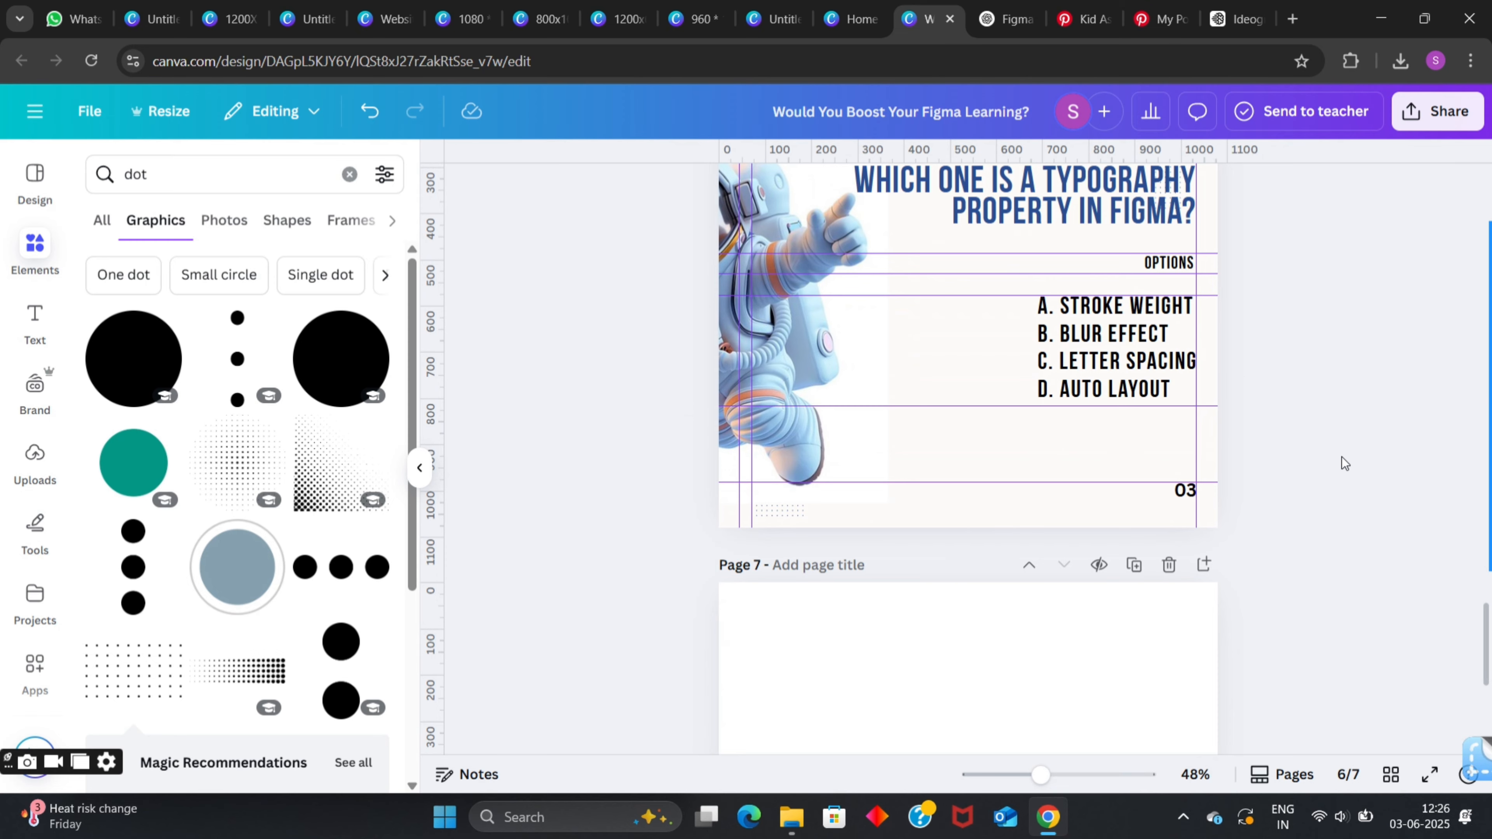
# Remove the white background from the astronaut images on pages 5 and 6 with BG Remover.
pyautogui.scroll(10, 1343, 463)
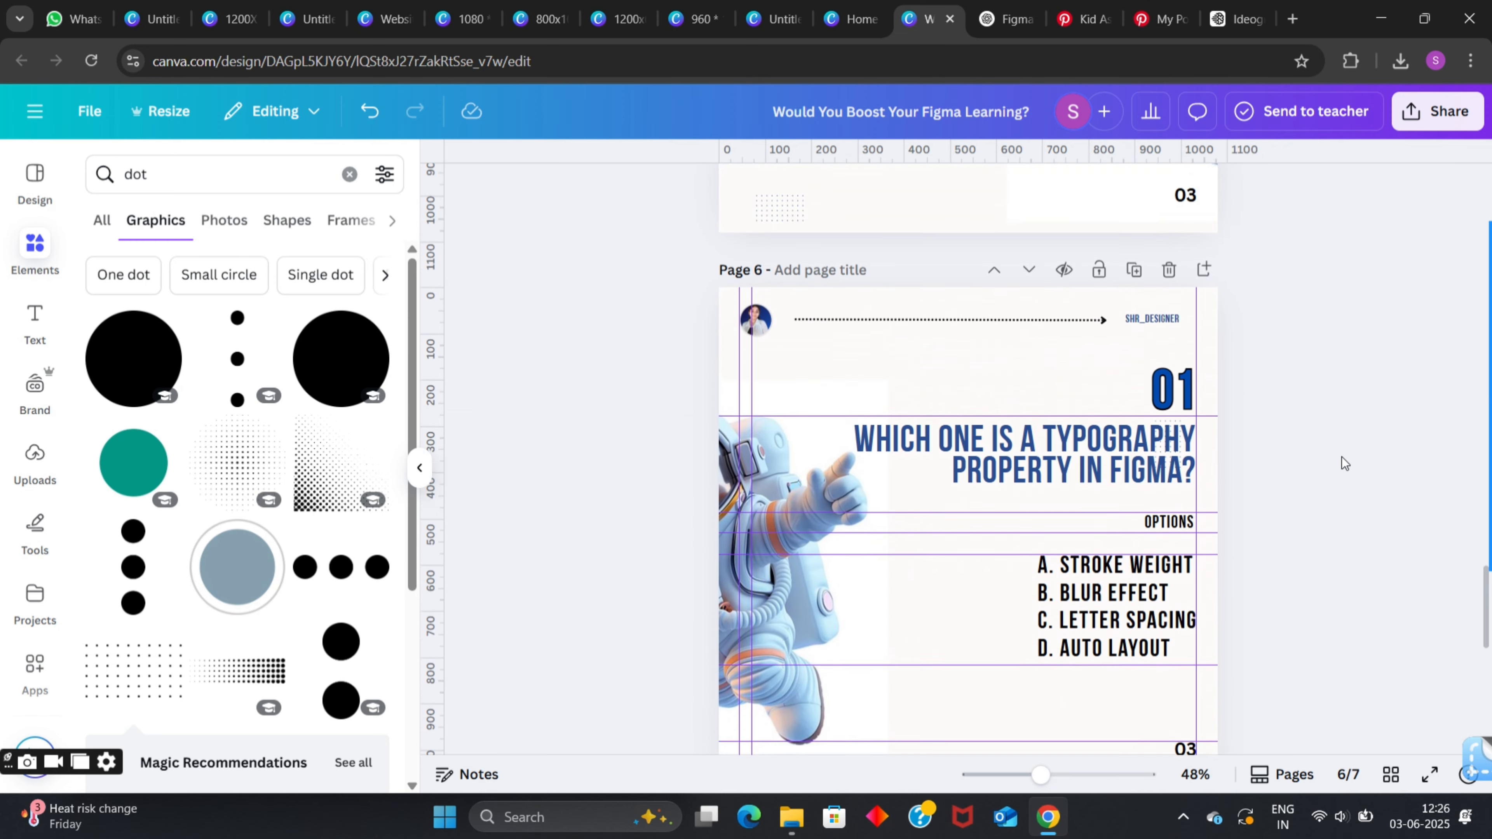
pyautogui.click(1385, 544)
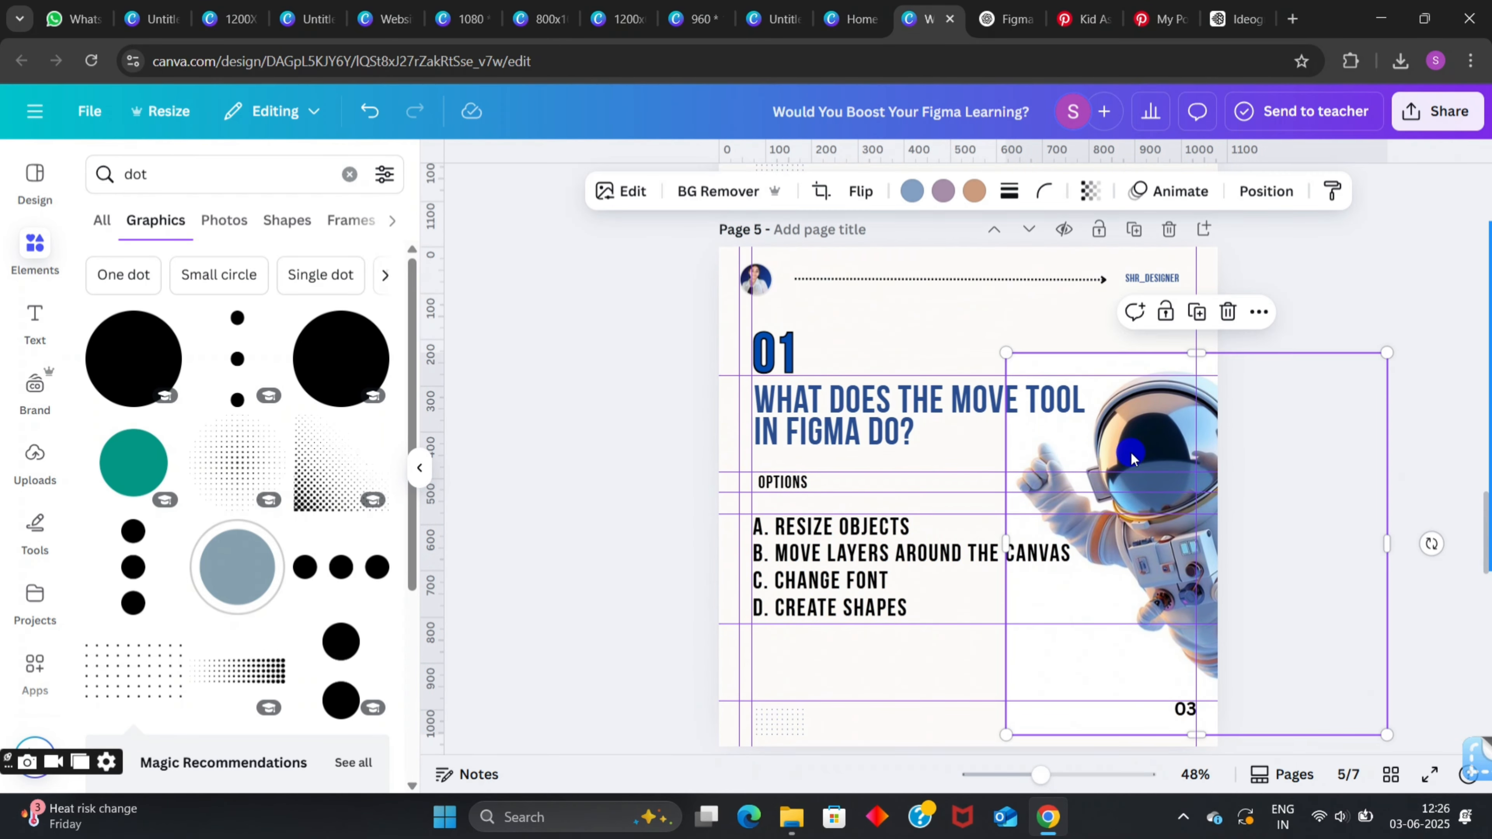
pyautogui.scroll(-5, 1133, 617)
pyautogui.scroll(-1, 1134, 619)
pyautogui.click(784, 617)
pyautogui.click(912, 191)
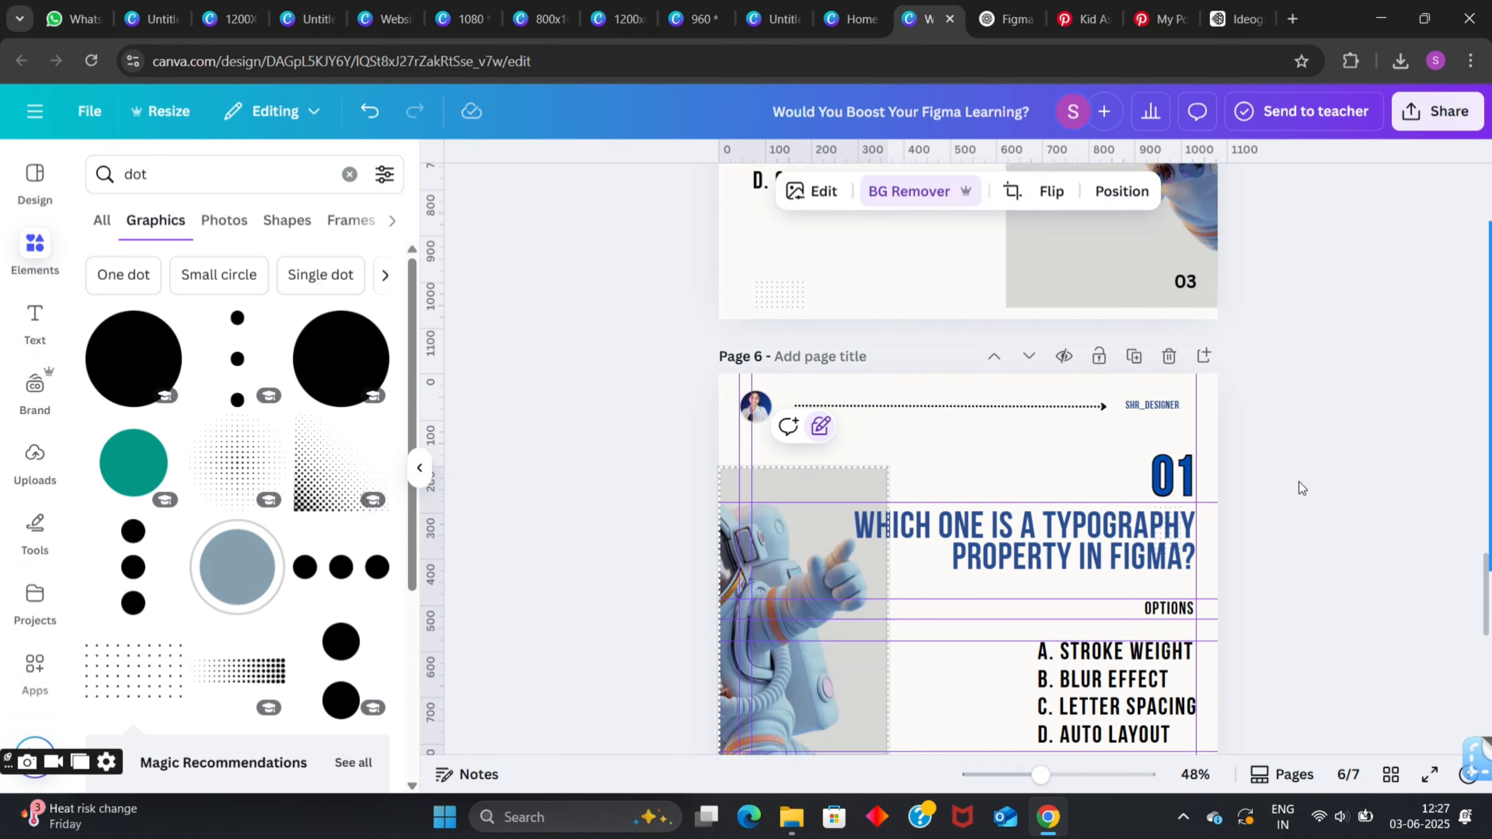
pyautogui.click(1302, 487)
pyautogui.scroll(-1, 957, 503)
pyautogui.scroll(5, 647, 469)
pyautogui.scroll(-5, 649, 469)
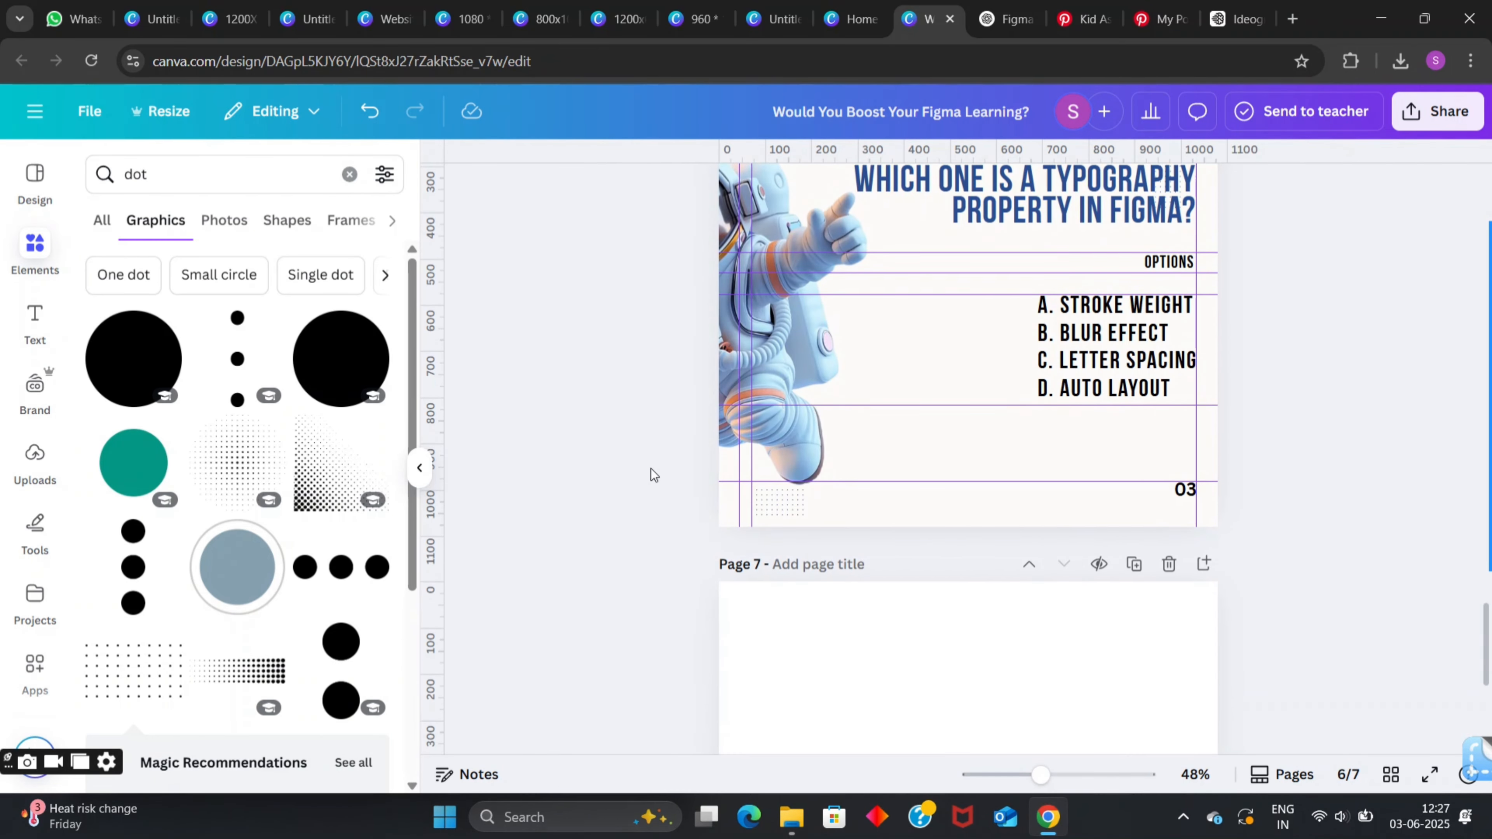
pyautogui.scroll(5, 650, 469)
pyautogui.scroll(-5, 650, 469)
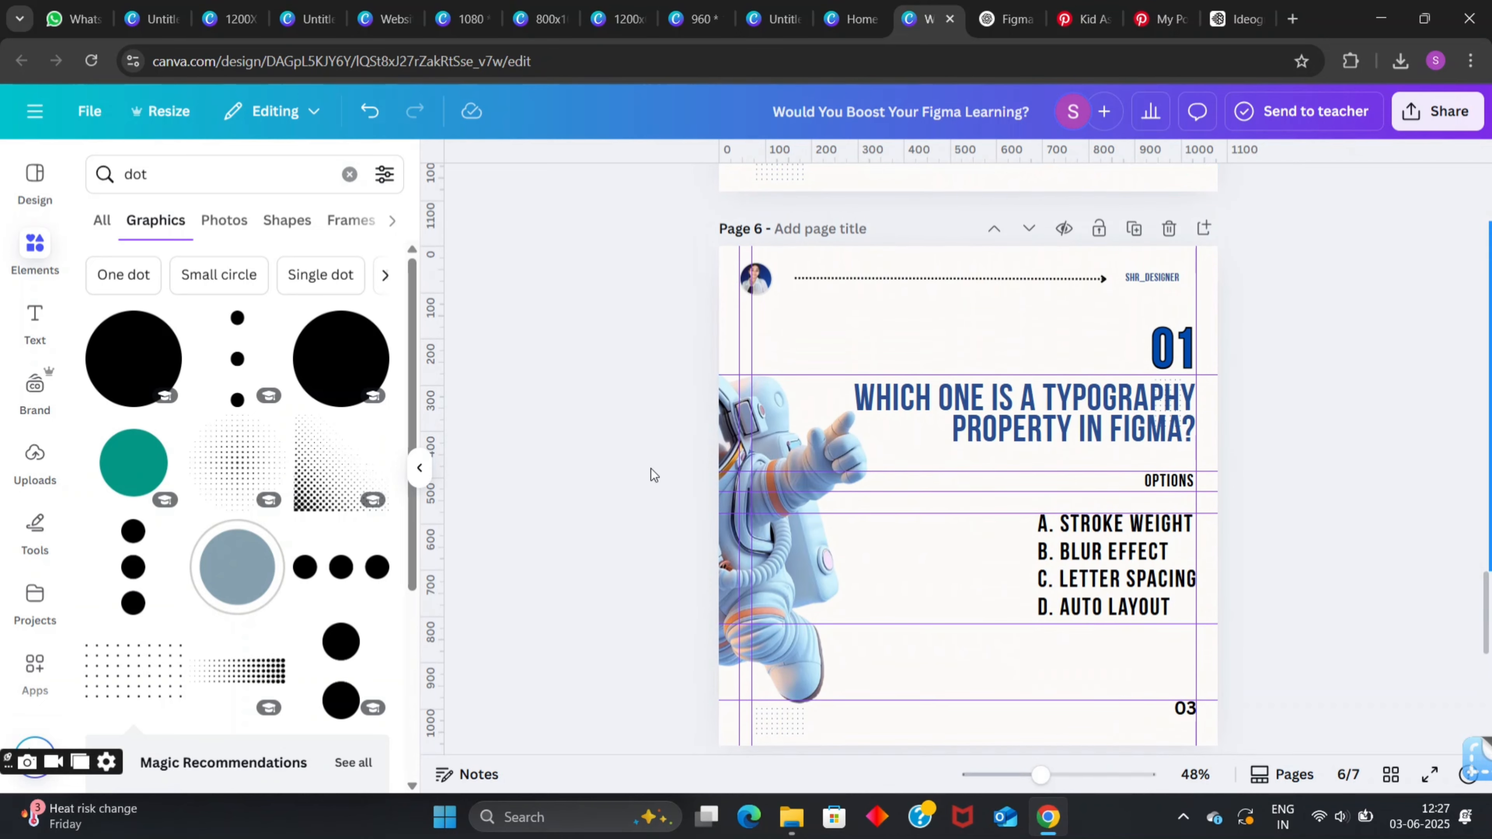
pyautogui.scroll(-2, 651, 471)
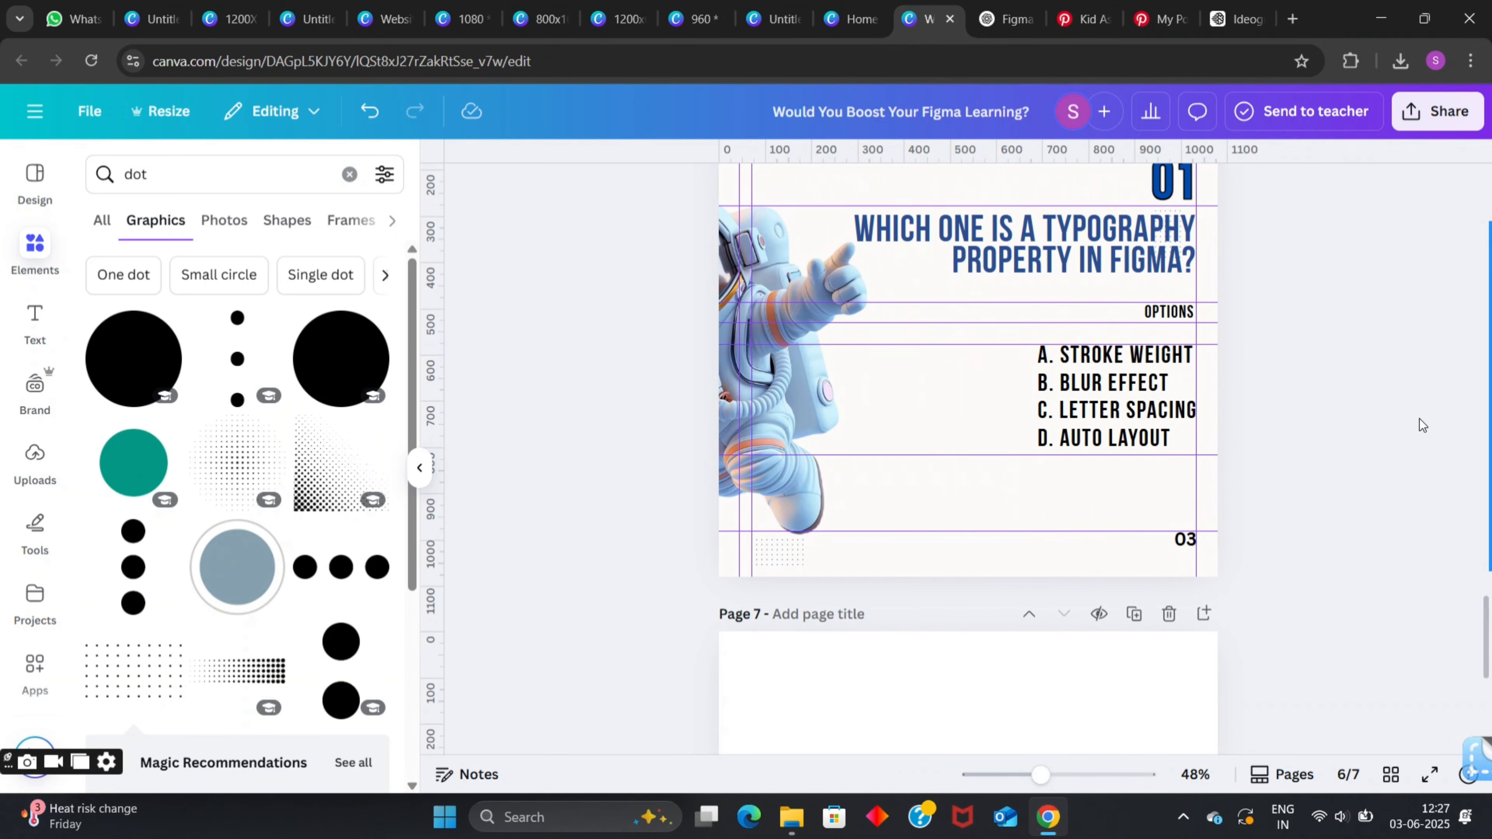
# Duplicate page 6 and remove the blank page so that the copy is page 7.
pyautogui.click(1223, 529)
pyautogui.hotkey('ctrl', 'd')
pyautogui.hotkey('ctrl', 'z')
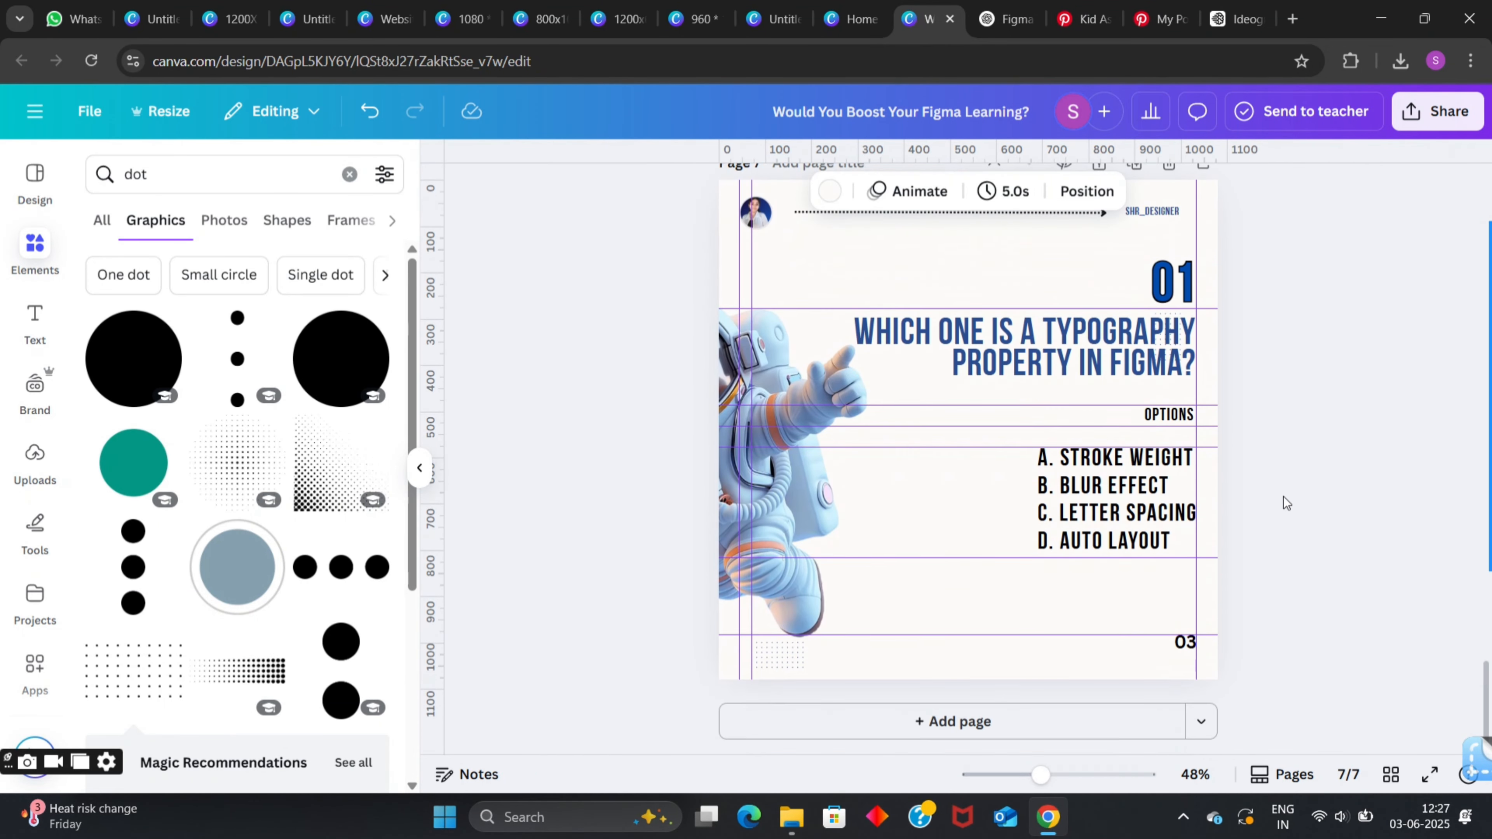
# Change the question number to 02 on page 6 and to 03 on page 7.
pyautogui.doubleClick(1180, 352)
pyautogui.write('02')
pyautogui.scroll(-3, 1181, 352)
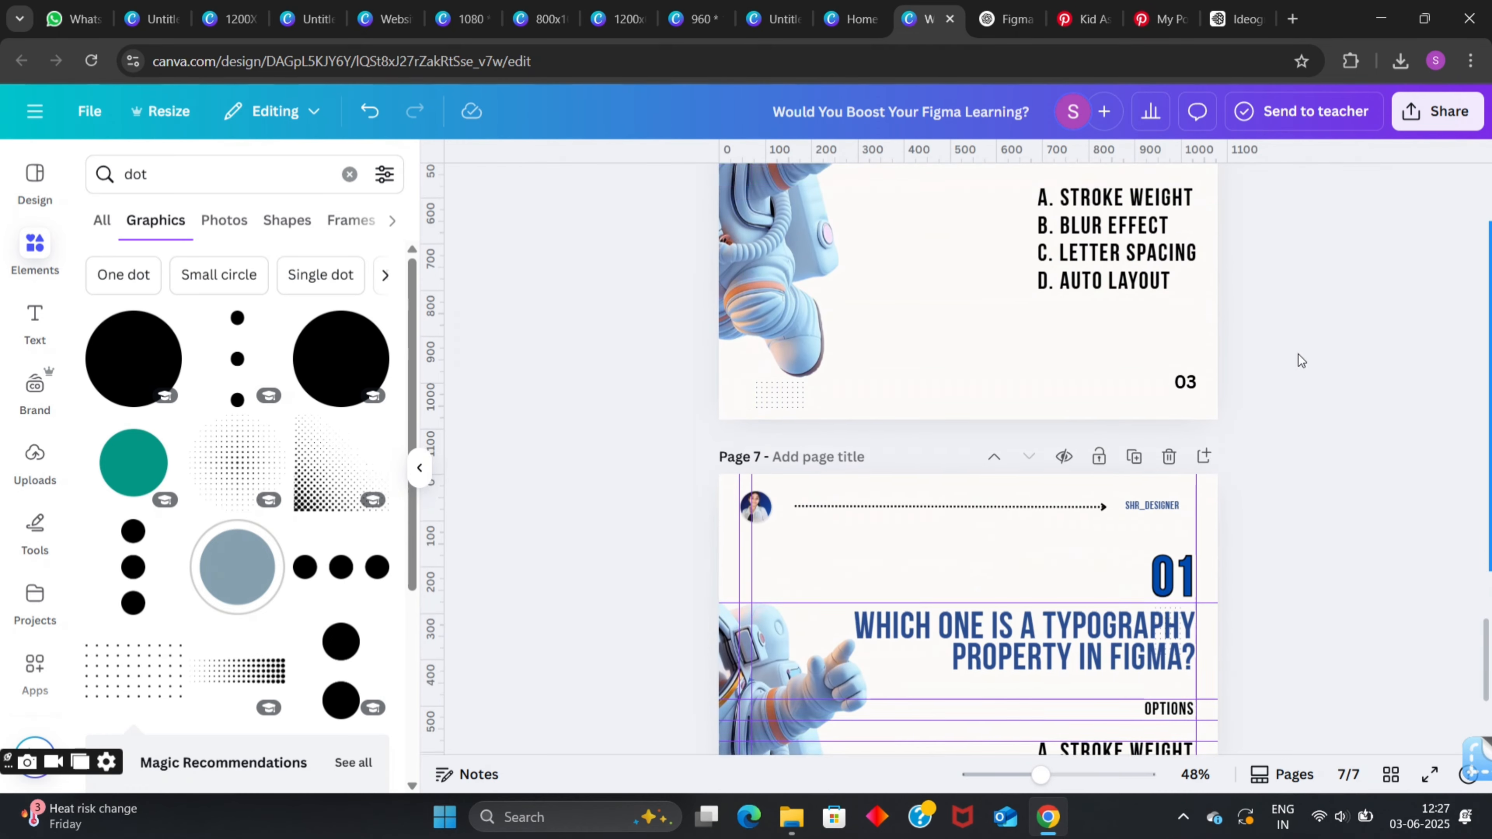
pyautogui.doubleClick(1169, 529)
pyautogui.write('03')
pyautogui.click(1255, 423)
pyautogui.scroll(5, 1255, 423)
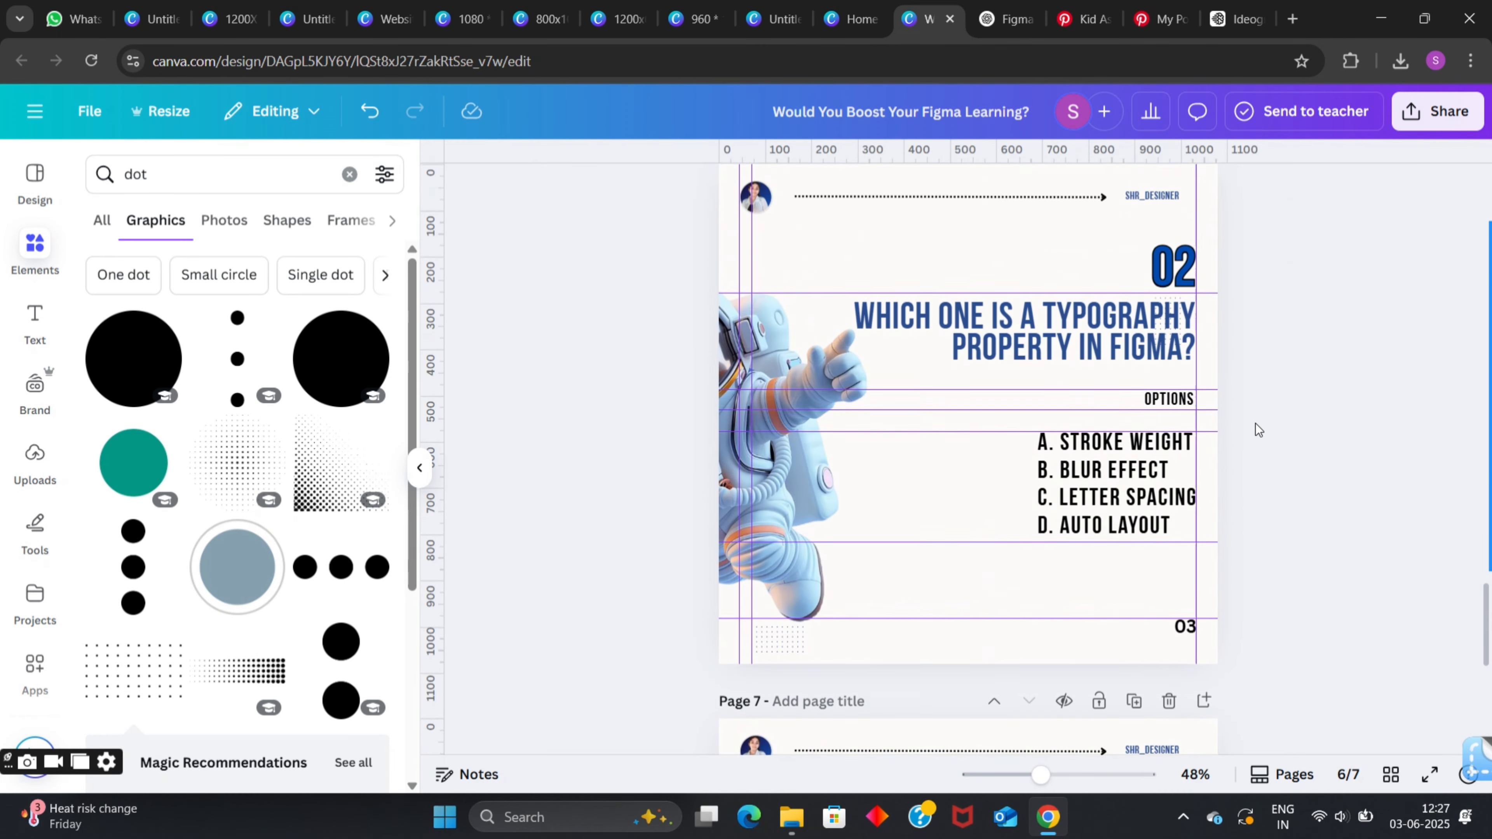
pyautogui.scroll(-5, 1255, 423)
pyautogui.scroll(-3, 1255, 423)
pyautogui.scroll(1, 1255, 423)
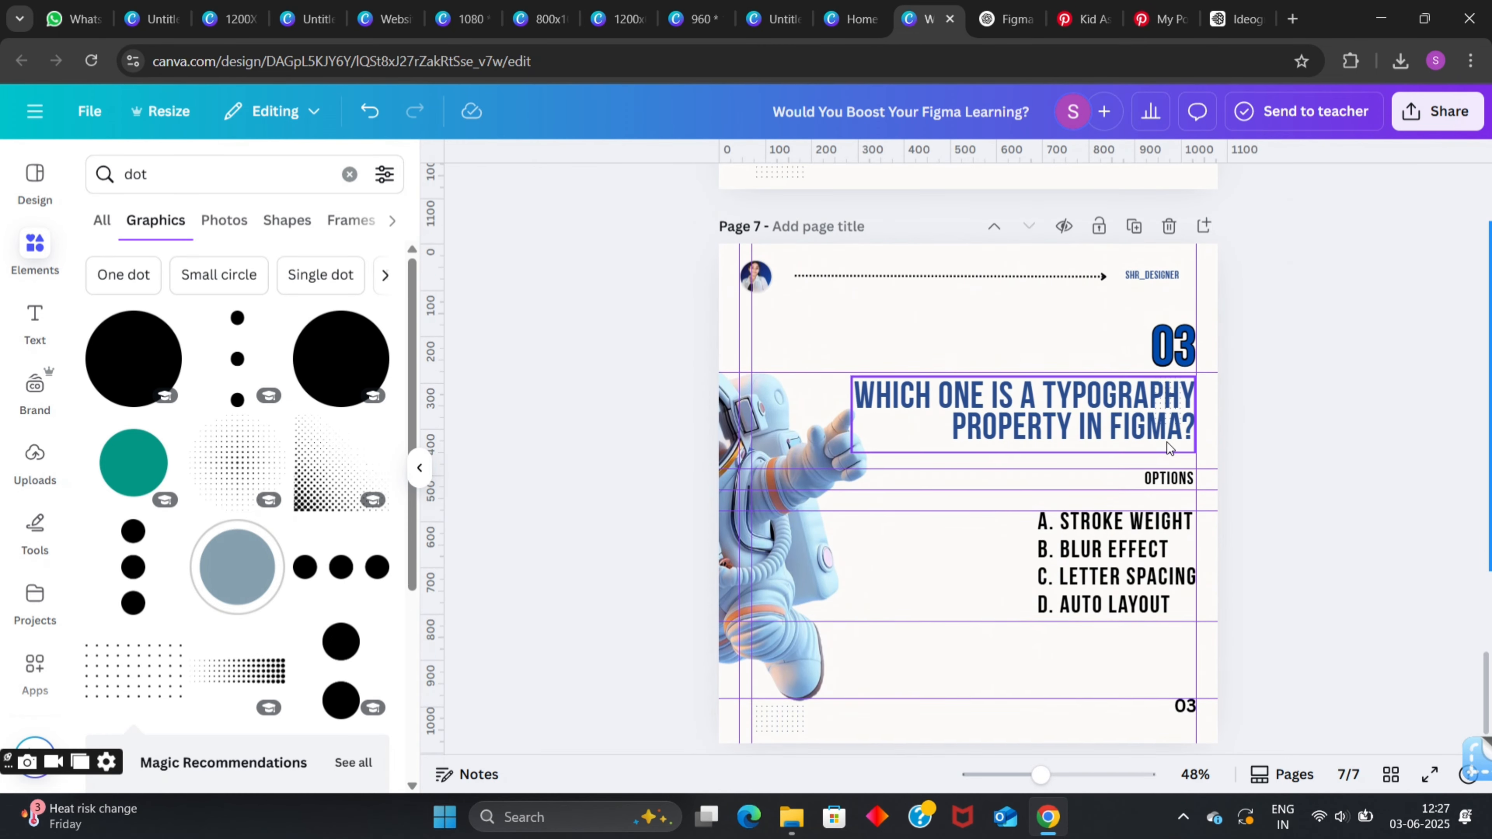
# Copy question 3 from ChatGPT and replace page 7's heading with "How do you fill a shape with color in Figma?".
pyautogui.click(1002, 21)
pyautogui.scroll(-2, 611, 444)
pyautogui.click(606, 444)
pyautogui.scroll(-1, 605, 443)
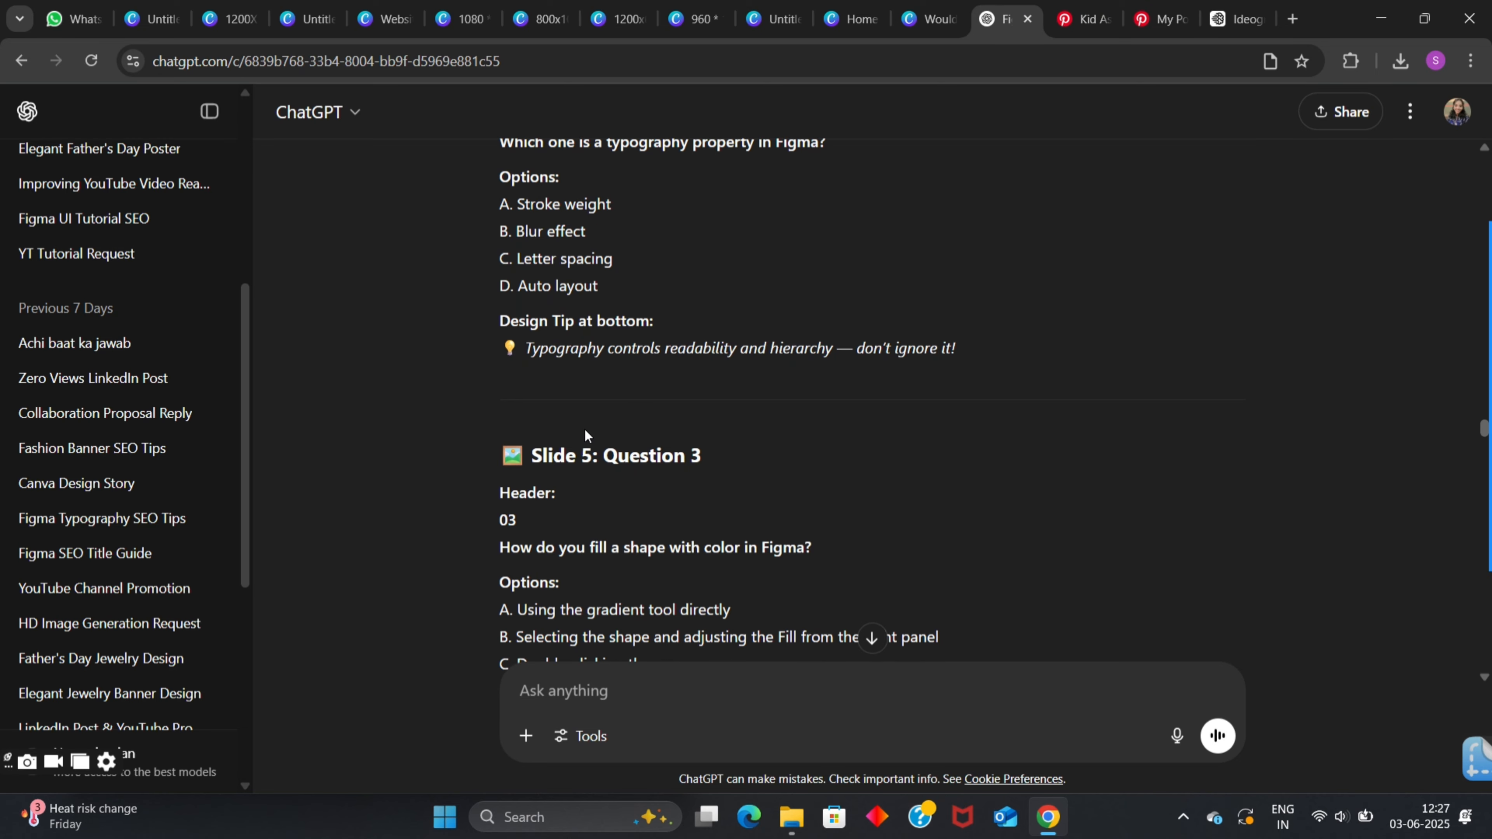
pyautogui.scroll(-3, 587, 441)
pyautogui.hotkey('ctrl', 'shift', 'Tab')
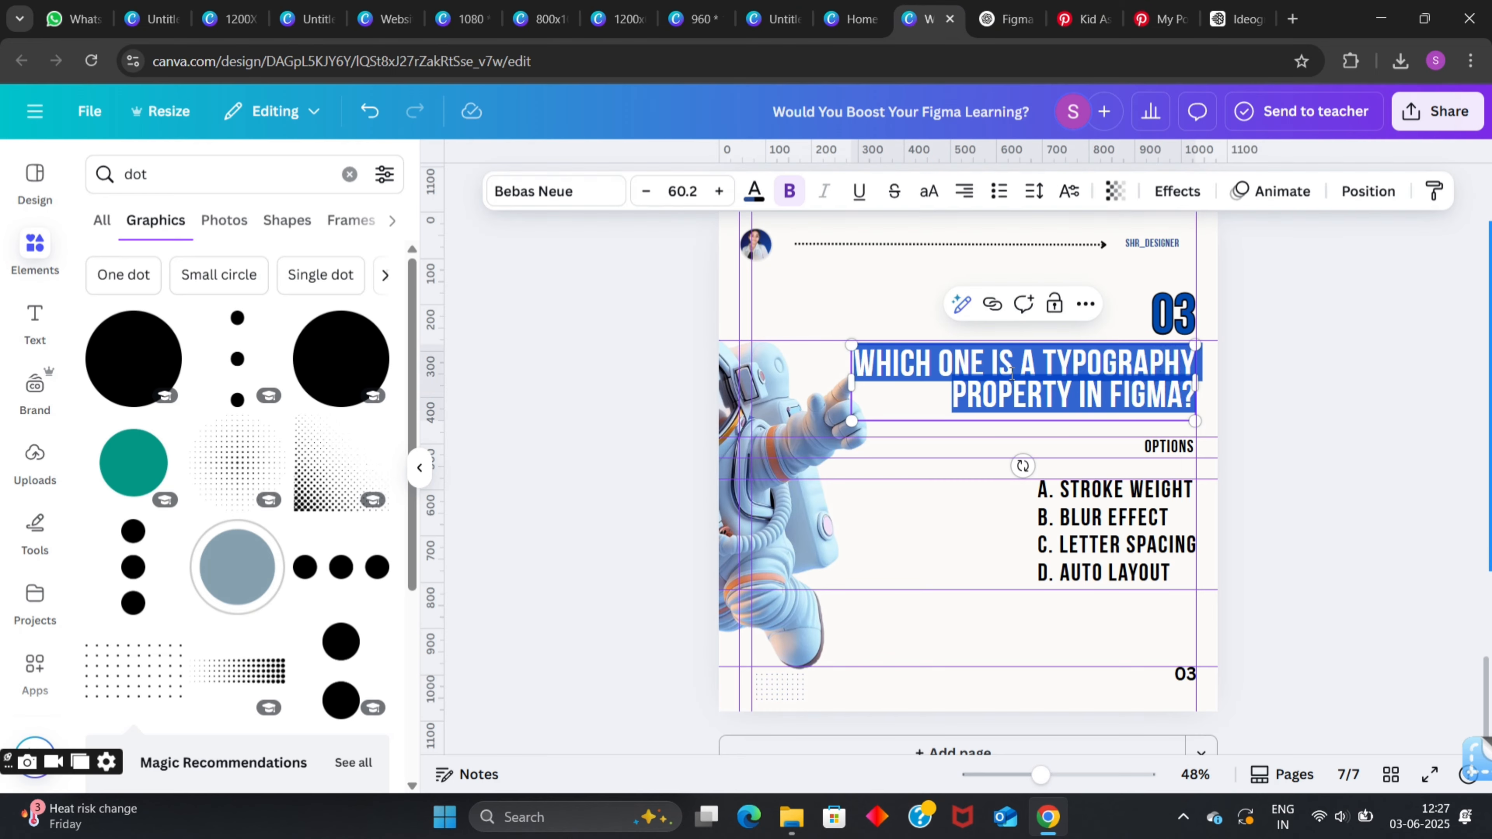
pyautogui.write('How do you fill a shape with color in Figma?')
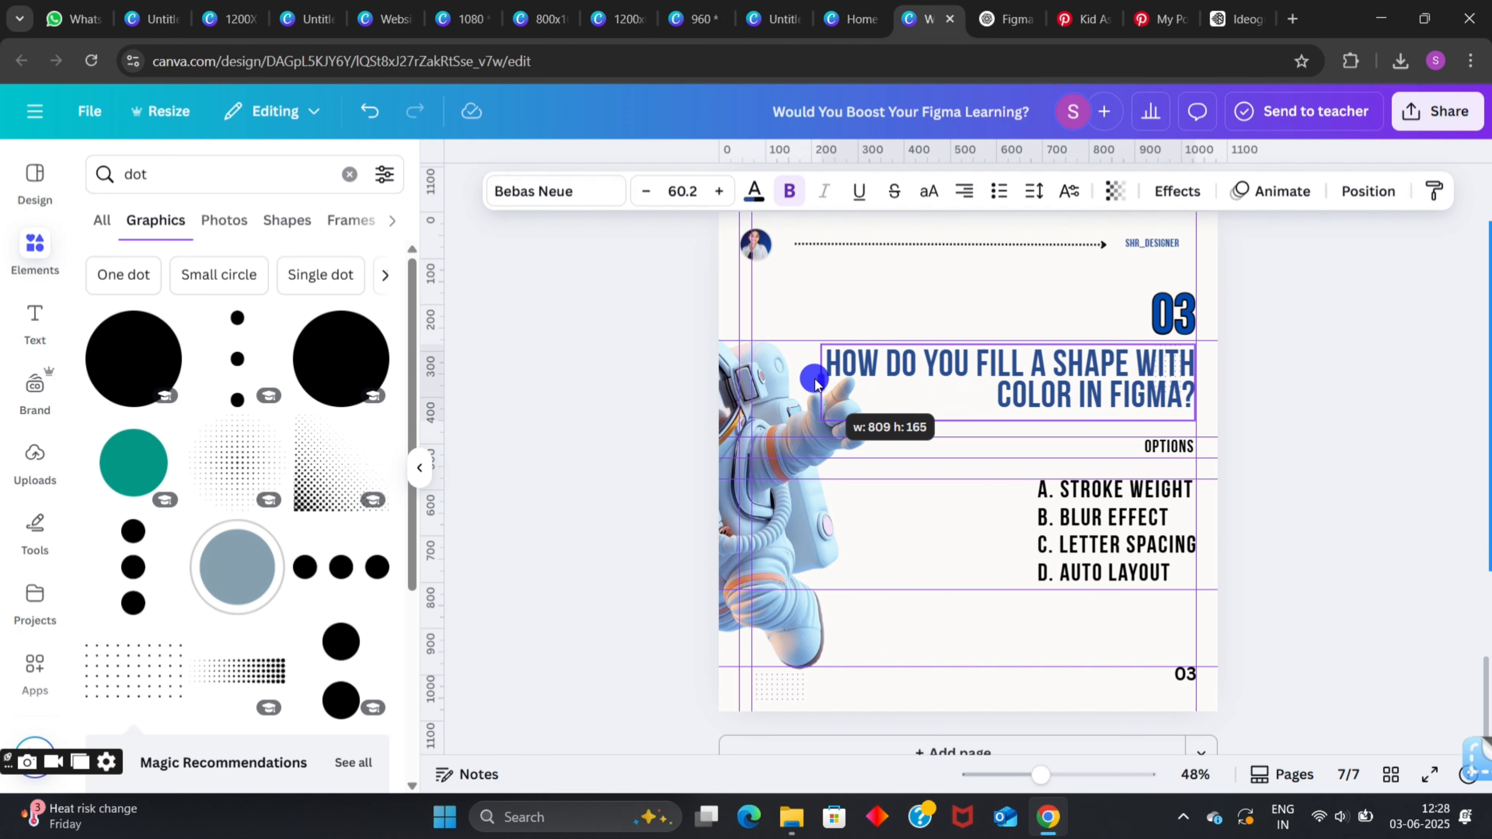
# Widen page 7's heading box and increase the headings' line spacing on pages 7 and 6, using 0.93 on page 6.
pyautogui.click(1082, 390)
pyautogui.click(1035, 198)
pyautogui.moveTo(956, 339); pyautogui.dragTo(963, 340)
pyautogui.click(1332, 423)
pyautogui.scroll(7, 1333, 423)
pyautogui.click(1028, 355)
pyautogui.click(1034, 191)
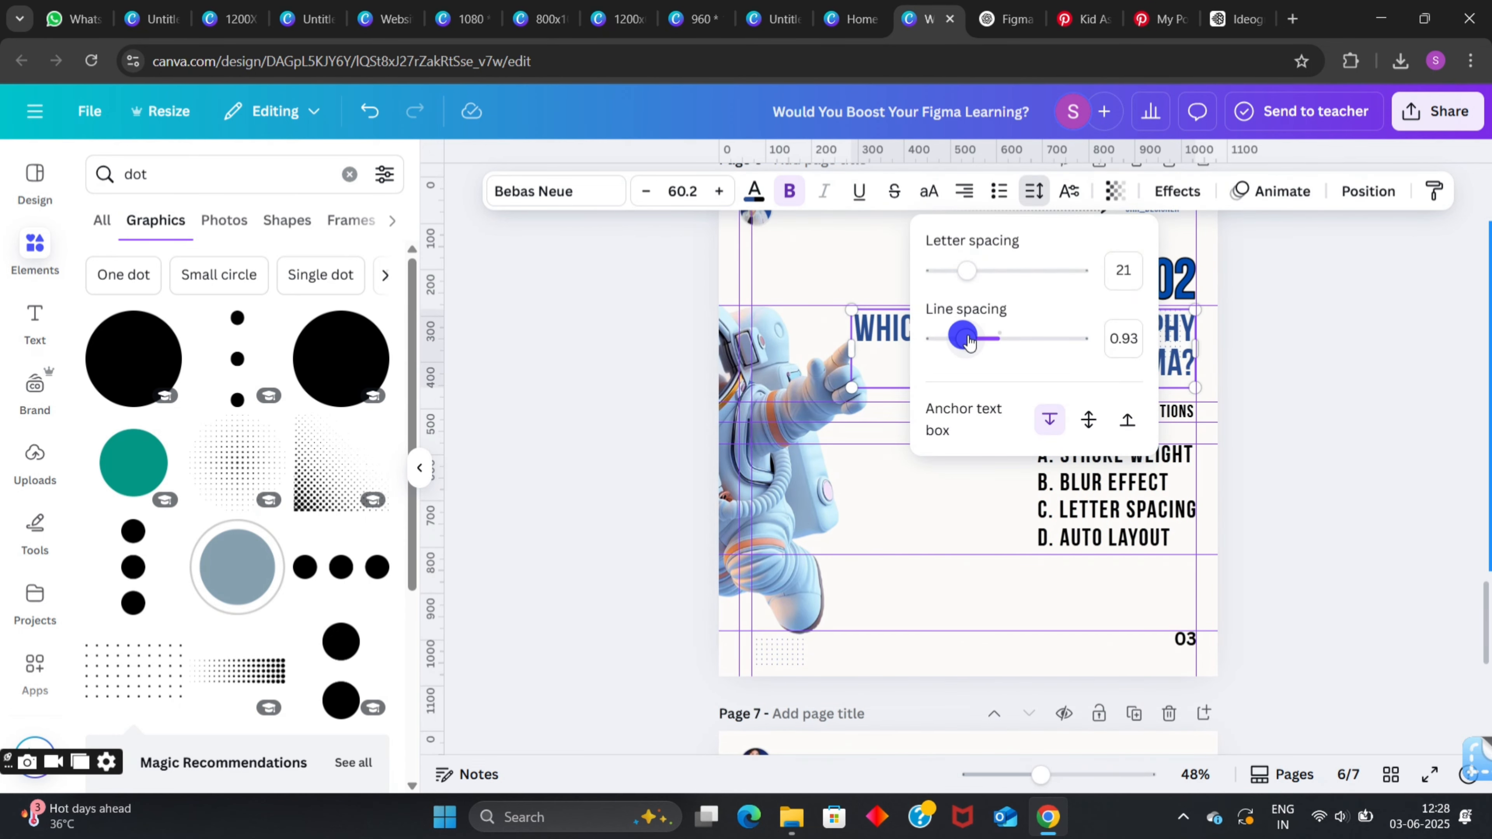
pyautogui.click(1269, 357)
# Increase the line spacing of page 5's heading to match the other question headings.
pyautogui.scroll(8, 1269, 356)
pyautogui.click(931, 432)
pyautogui.click(1034, 191)
pyautogui.moveTo(970, 340); pyautogui.dragTo(963, 339)
pyautogui.click(1285, 417)
# Duplicate page 5 and move the copy after the question 02 page, making it page 7.
pyautogui.scroll(-10, 1286, 434)
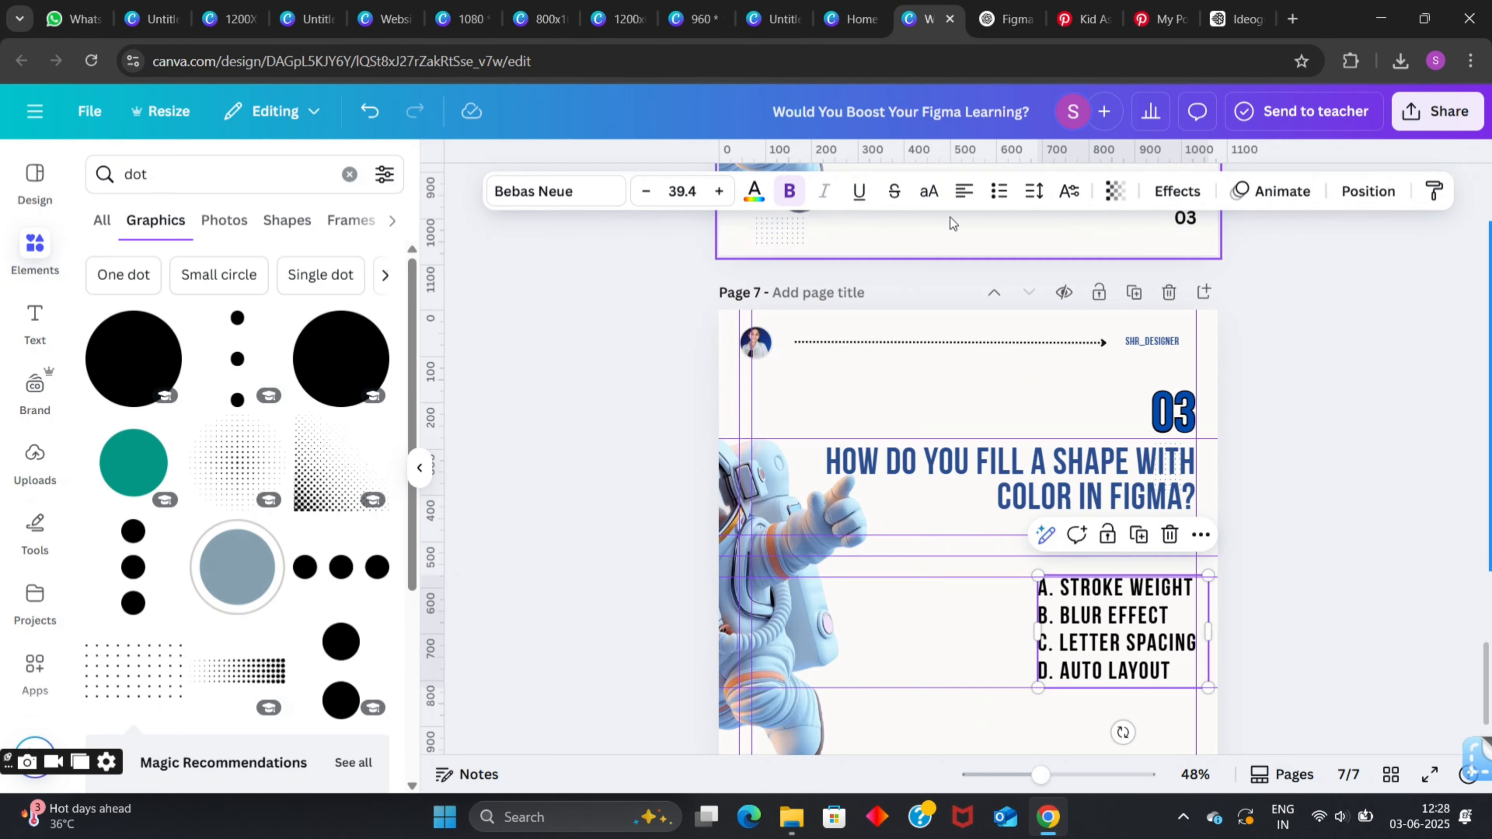
pyautogui.scroll(10, 1332, 507)
pyautogui.click(1130, 352)
pyautogui.click(1282, 774)
pyautogui.moveTo(1042, 708); pyautogui.dragTo(1142, 709)
pyautogui.click(1282, 775)
# Open the number 01 on the copied page 7 for editing.
pyautogui.doubleClick(810, 326)
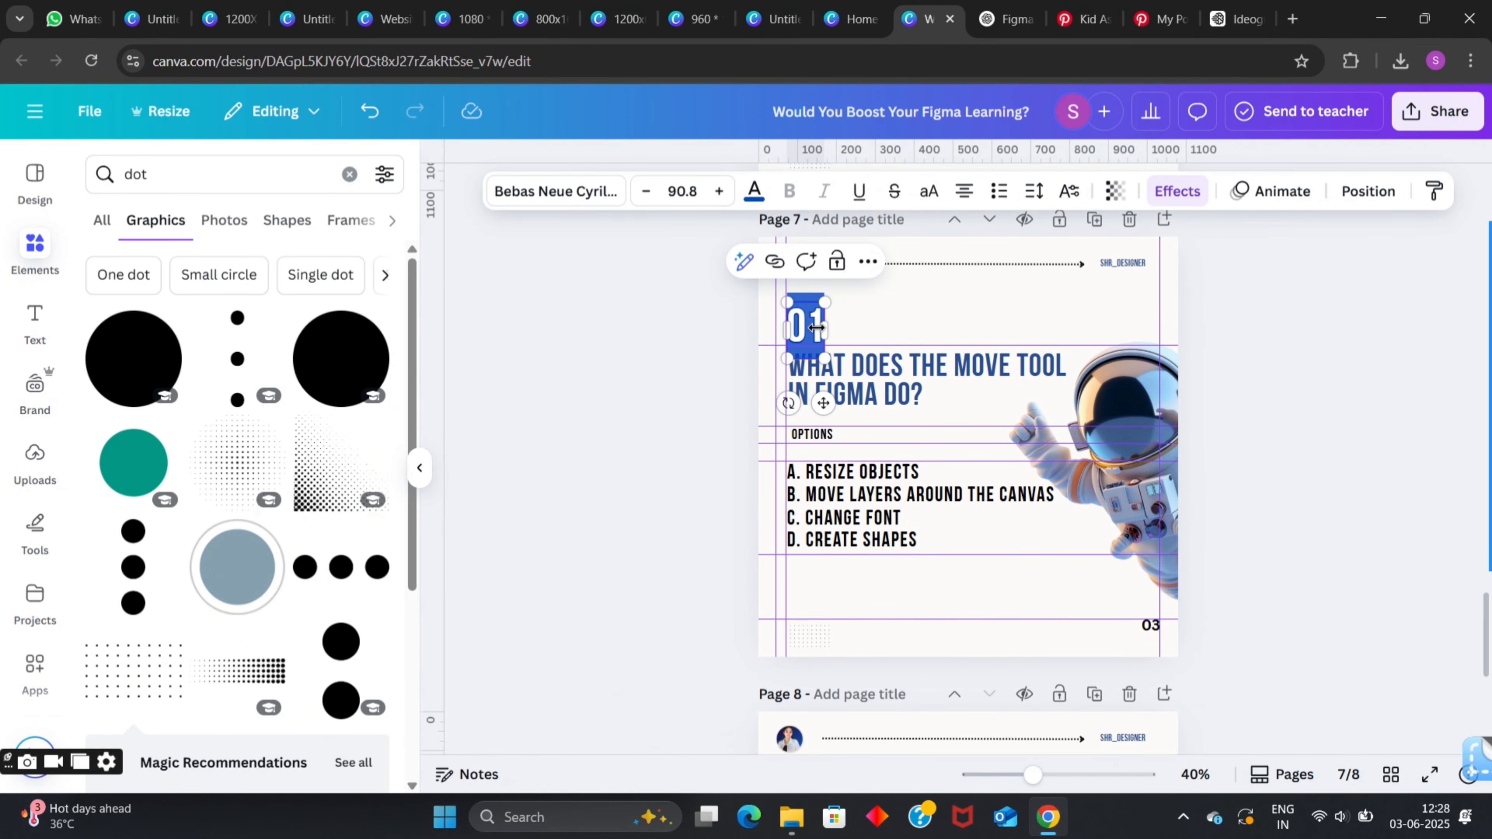